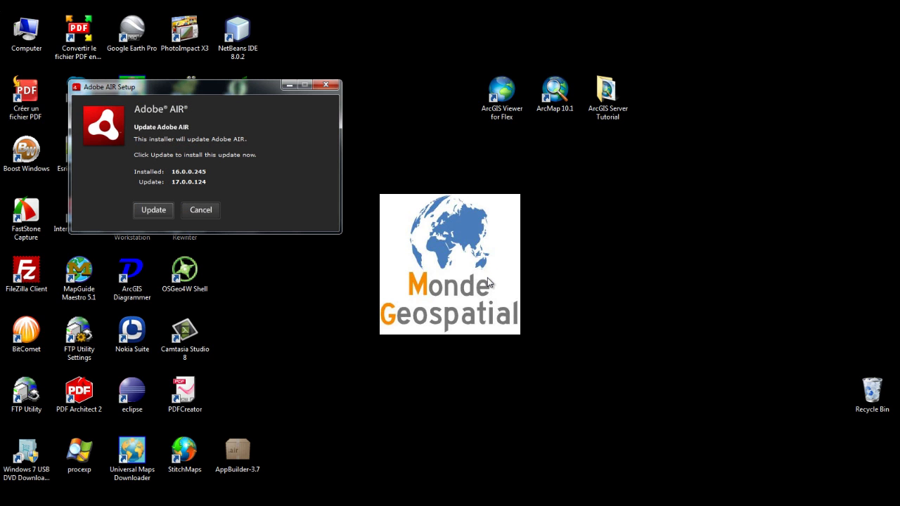
# Decline the Adobe AIR update, maximize the ArcGIS Viewer for Flex Application Builder and open Airports_App for editing.
pyautogui.click(201, 210)
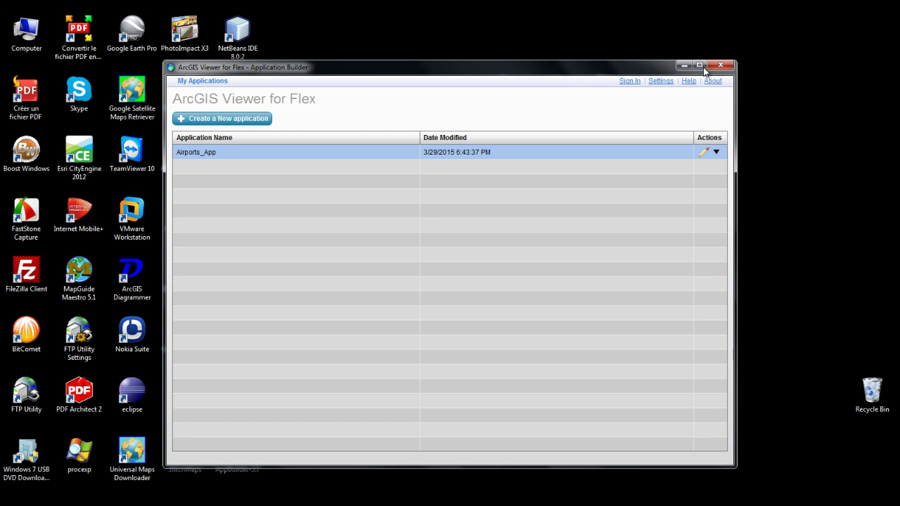
pyautogui.click(702, 66)
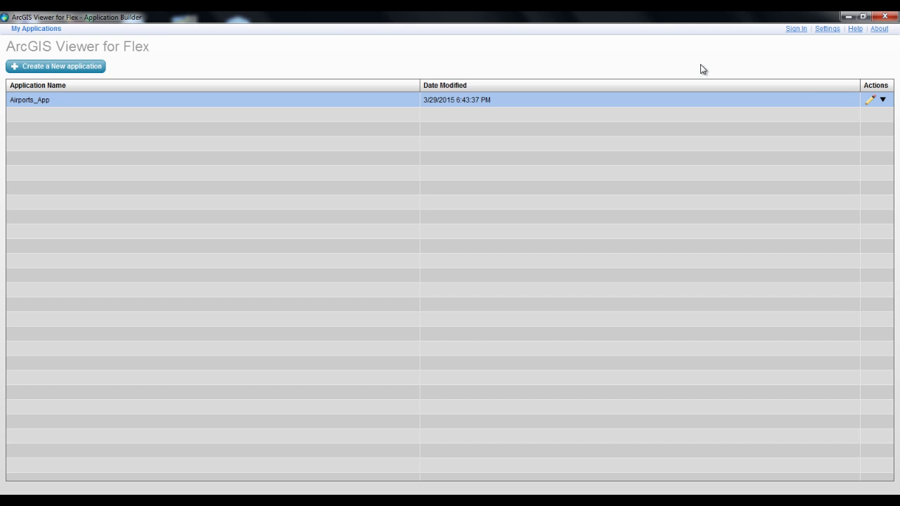
pyautogui.click(870, 102)
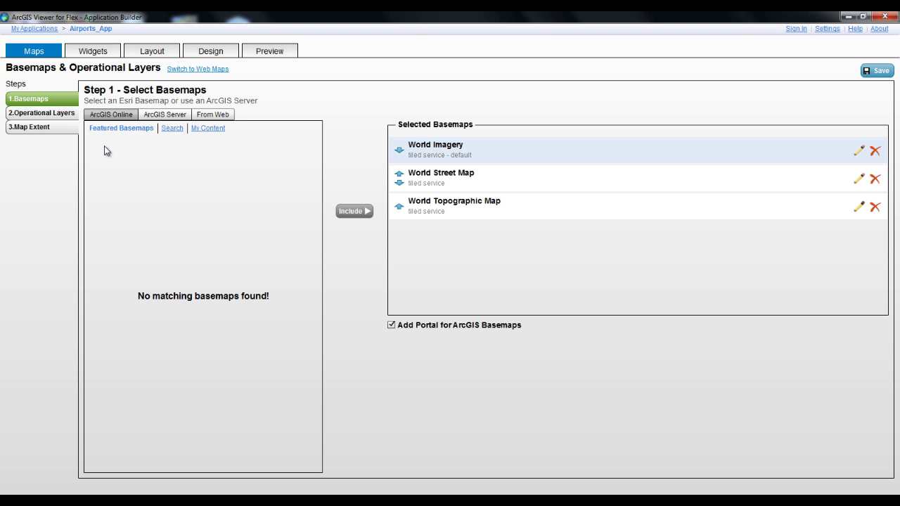
# Preview the airports application, dismissing its splash screen and collapsing the attribute table to show the full map.
pyautogui.click(265, 48)
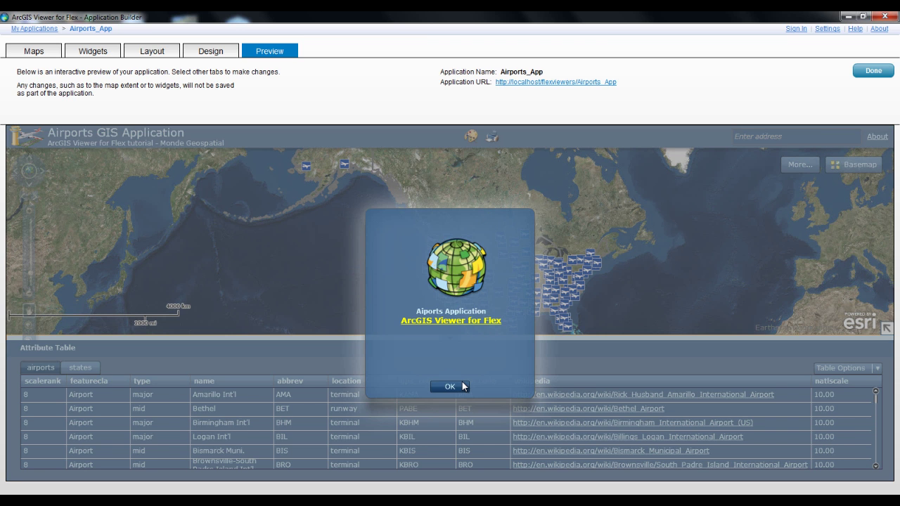
pyautogui.click(450, 387)
pyautogui.click(445, 340)
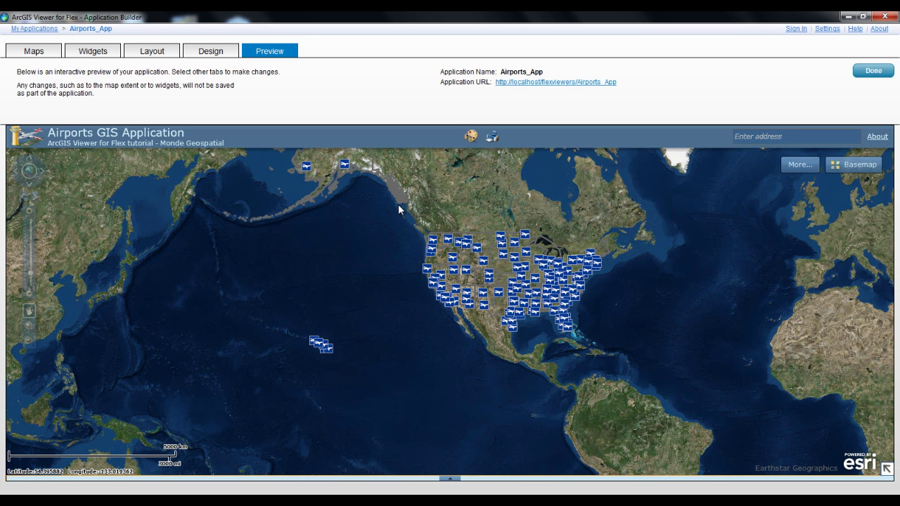
# Examine the default Draw and Print widgets in the application preview, closing each one after viewing it.
pyautogui.click(470, 137)
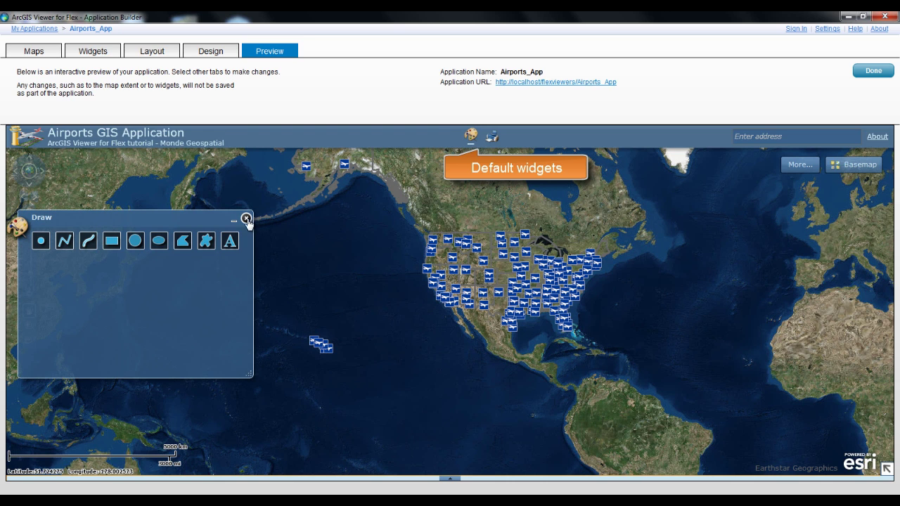
pyautogui.click(246, 219)
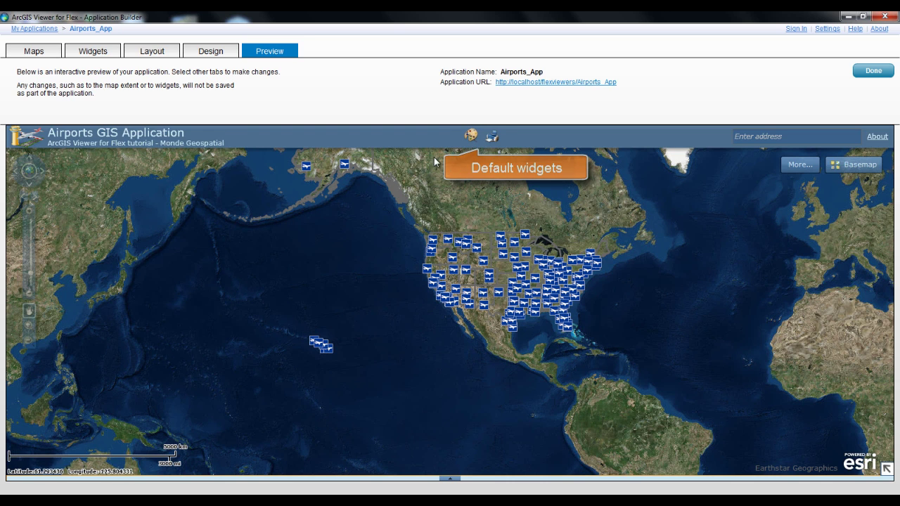
pyautogui.click(492, 136)
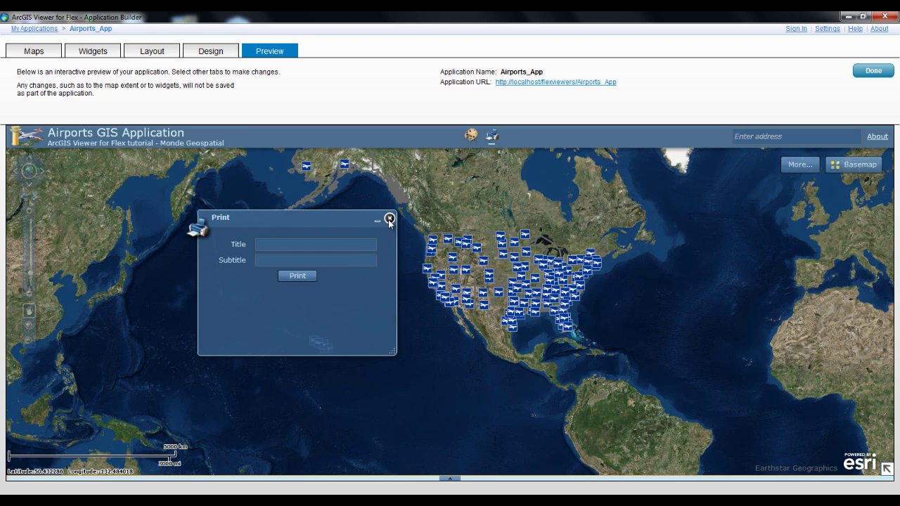
pyautogui.click(390, 218)
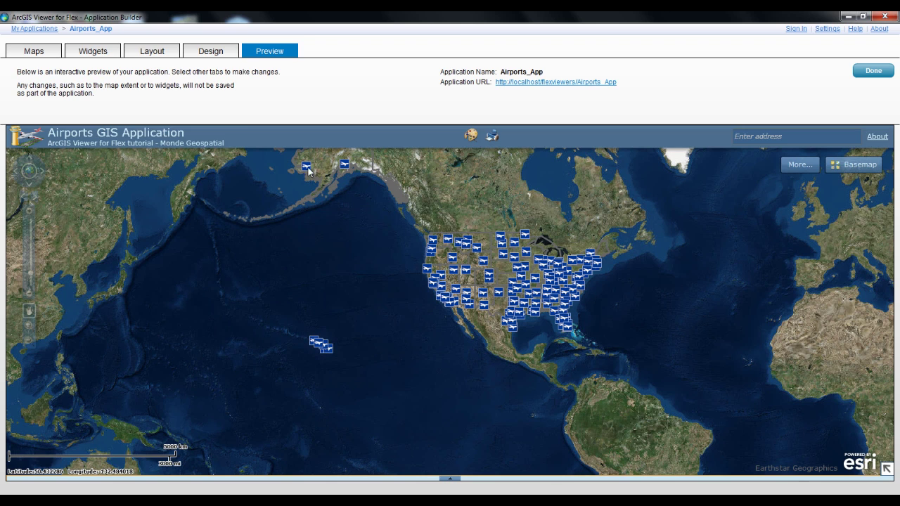
# Include the Search widget from the widget catalog in the application and start defining a new search.
pyautogui.click(93, 51)
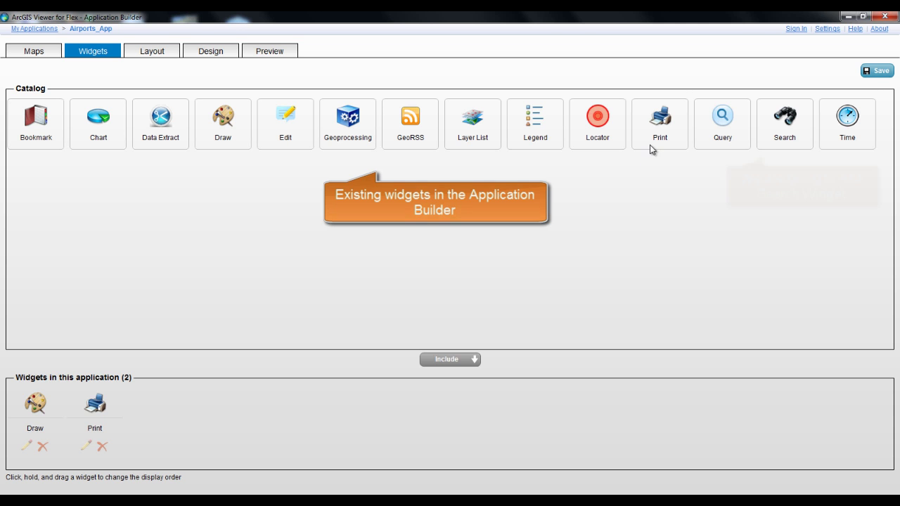
pyautogui.click(788, 119)
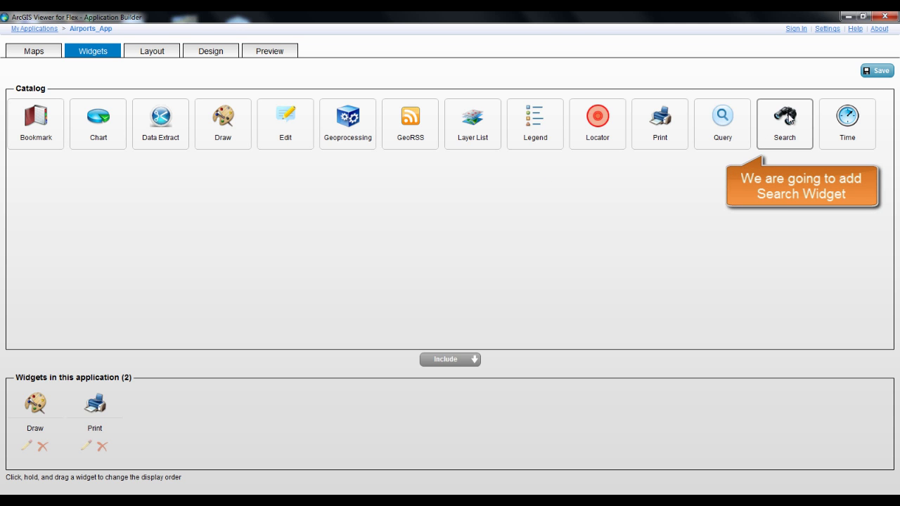
pyautogui.click(447, 360)
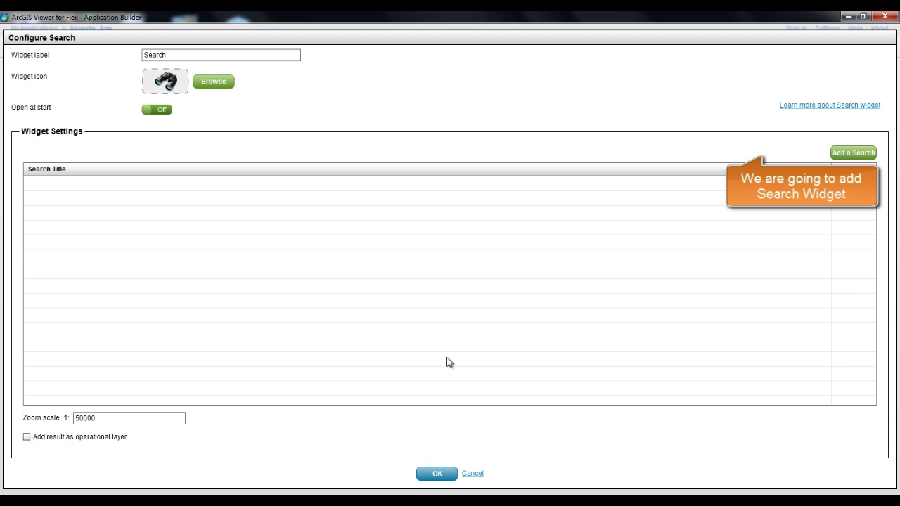
pyautogui.click(855, 154)
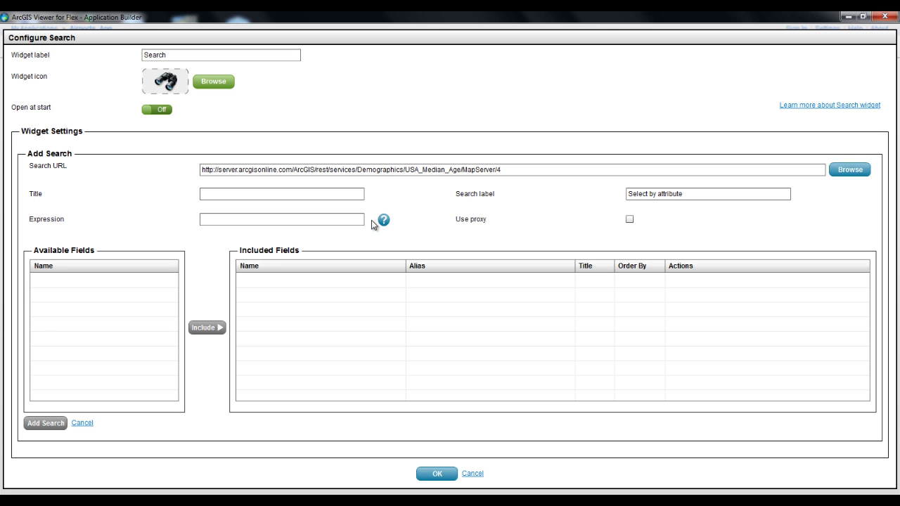
pyautogui.moveTo(502, 170); pyautogui.dragTo(219, 169)
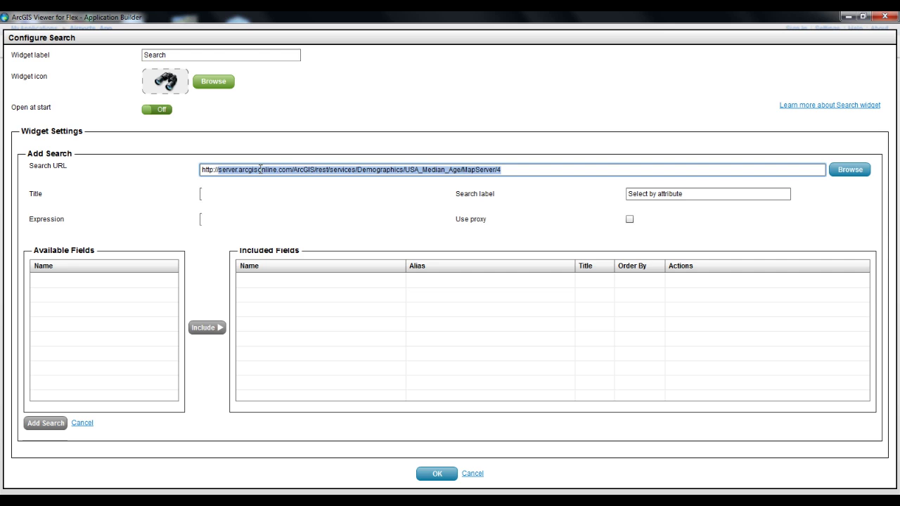
pyautogui.write('local')
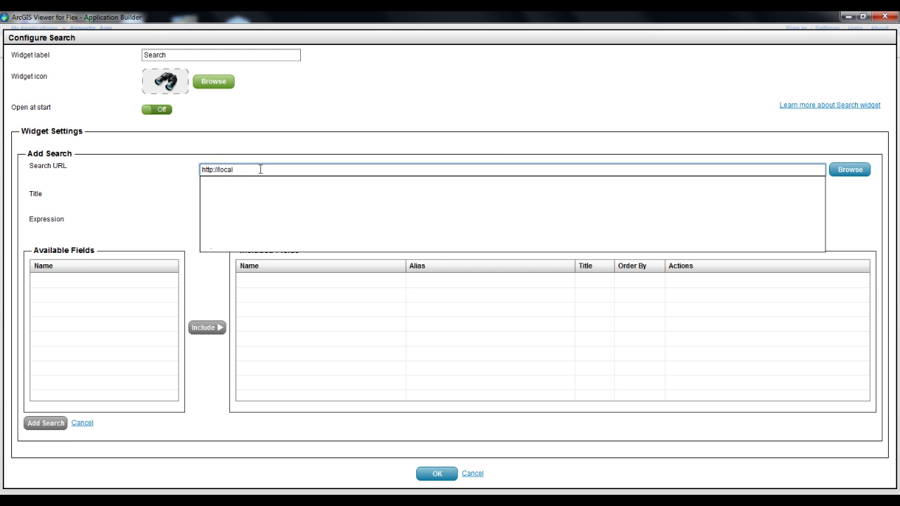
pyautogui.write('host:')
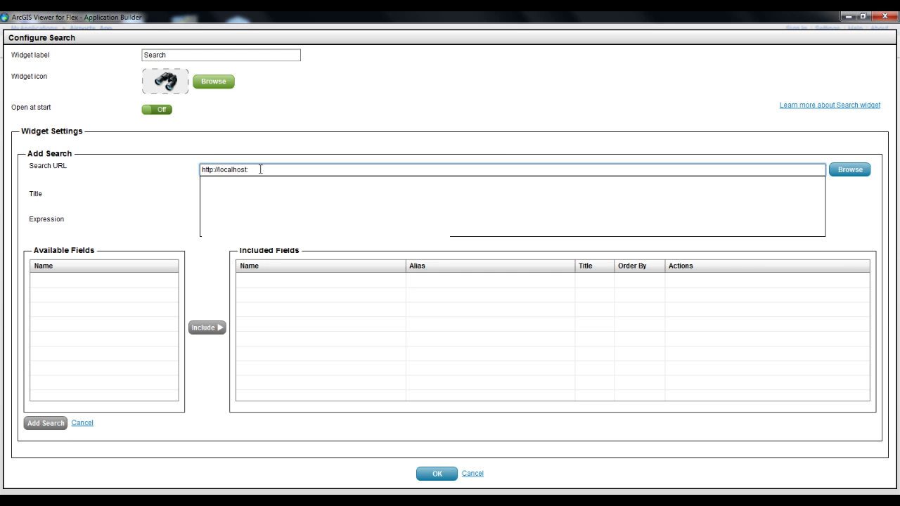
pyautogui.write('6080.ar')
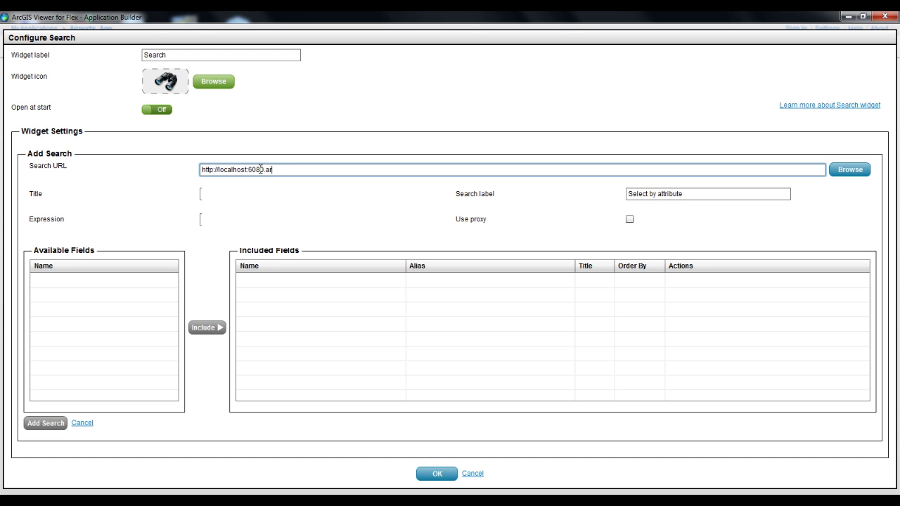
pyautogui.write('cgis')
pyautogui.click(268, 169)
pyautogui.press('BackSpace')
pyautogui.write('/')
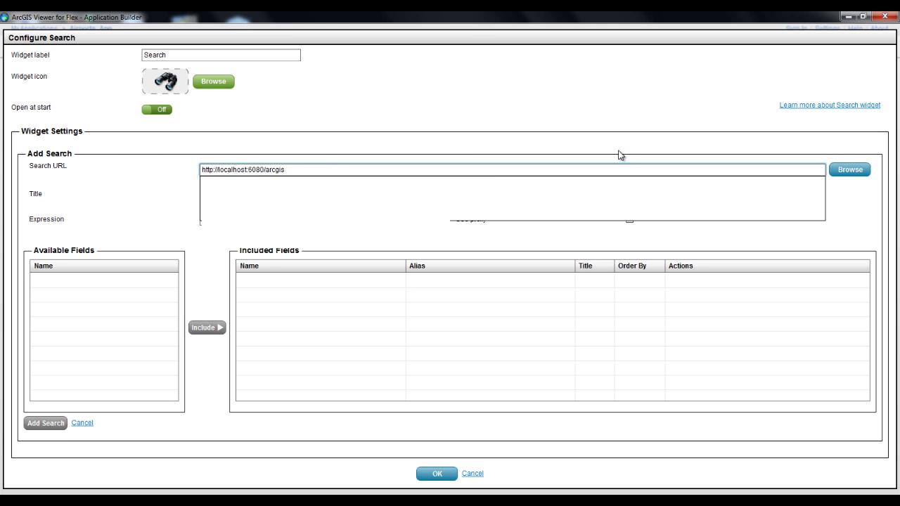
# Browse the local server's services and choose the airports layer of the airports map service as the search source.
pyautogui.click(844, 172)
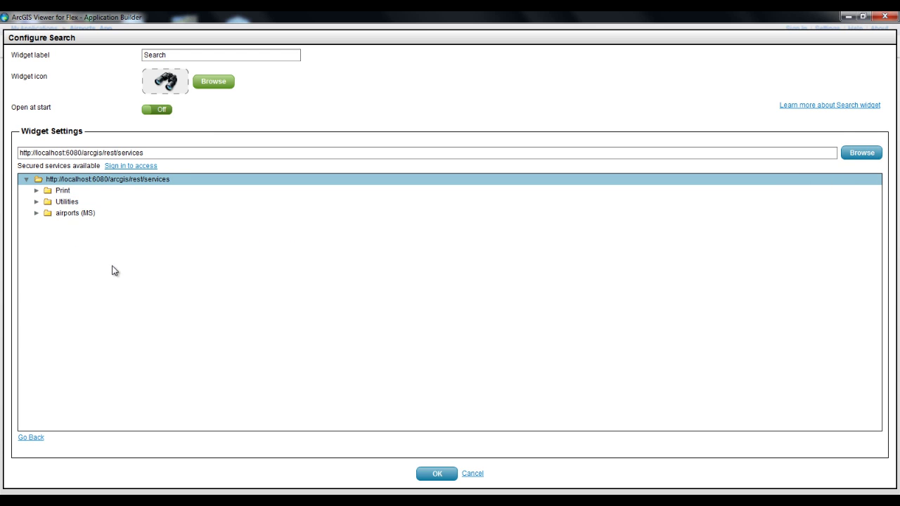
pyautogui.click(37, 214)
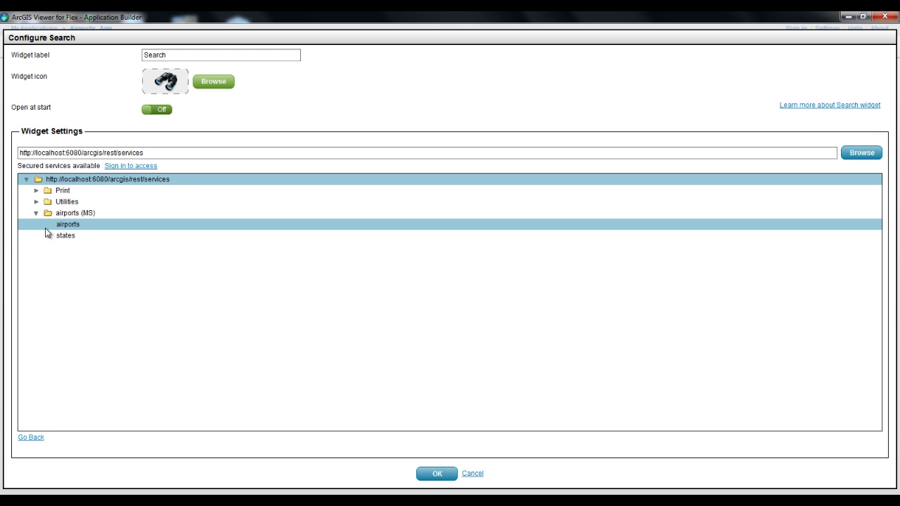
pyautogui.click(77, 226)
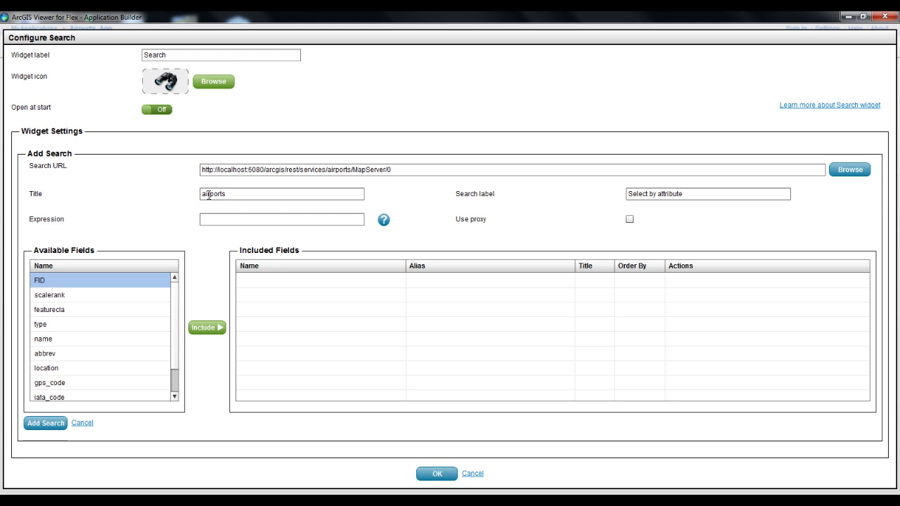
# Set both the widget label and the search title to "Airports Search", and the search label to "Select by Name".
pyautogui.click(144, 56)
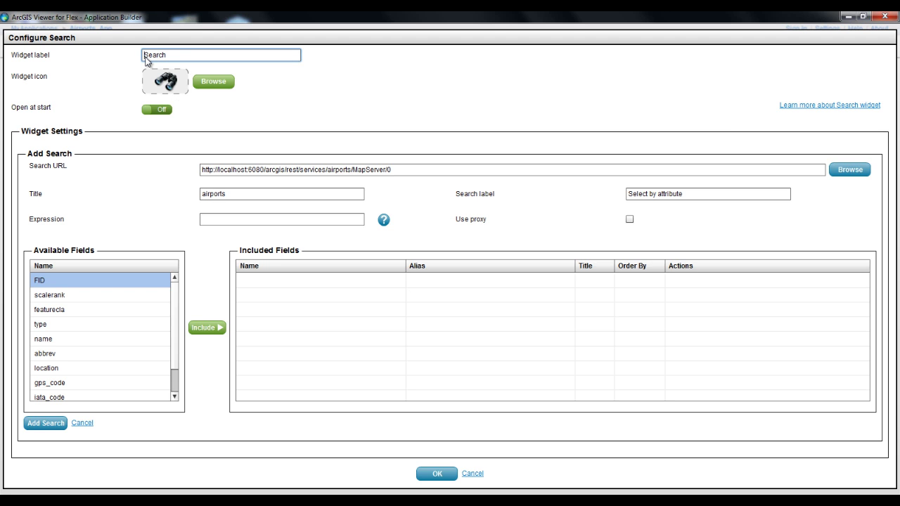
pyautogui.write('Airports')
pyautogui.click(203, 194)
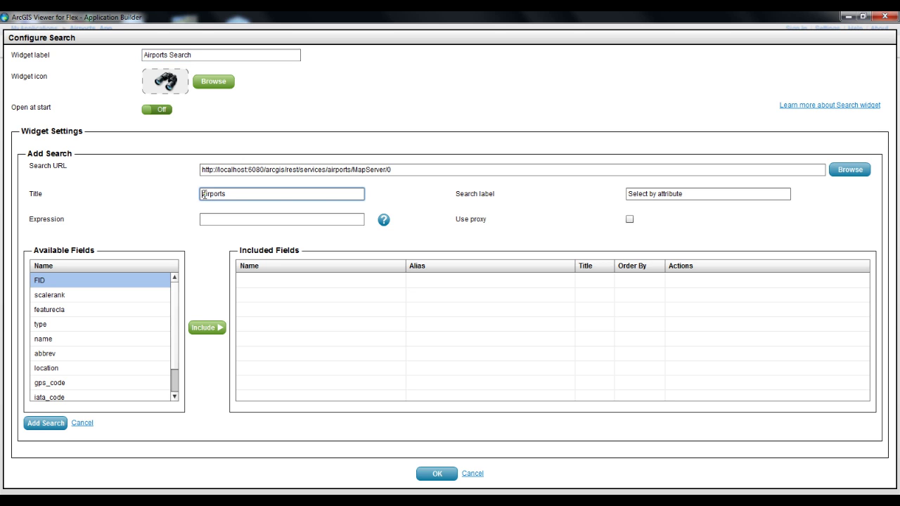
pyautogui.press('Delete')
pyautogui.write('Airports Search')
pyautogui.doubleClick(670, 196)
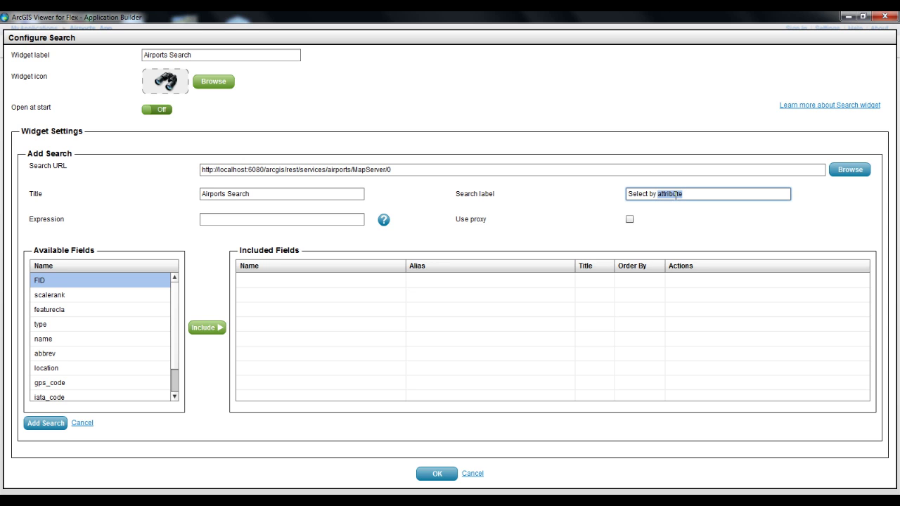
pyautogui.write('Name')
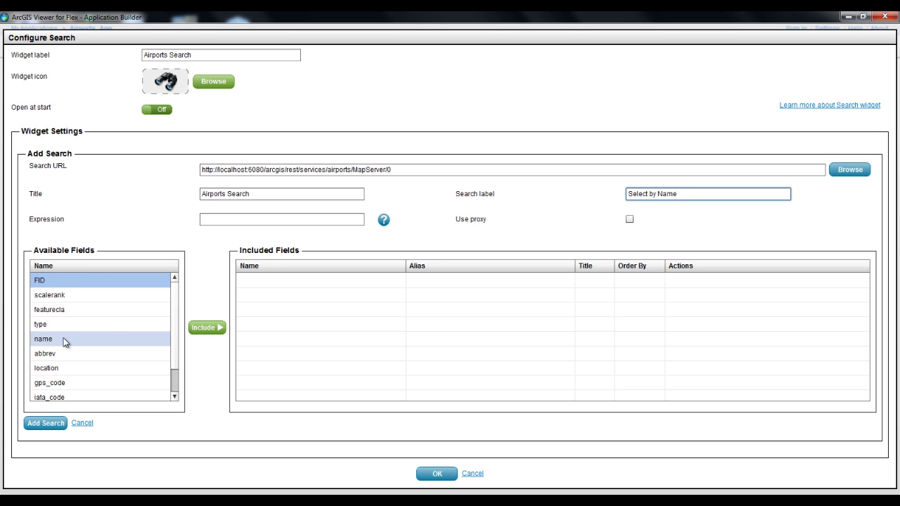
# Check the available fields and expression examples, and set the search expression to upper(name) like upper('%[value]%').
pyautogui.scroll(-2, 171, 345)
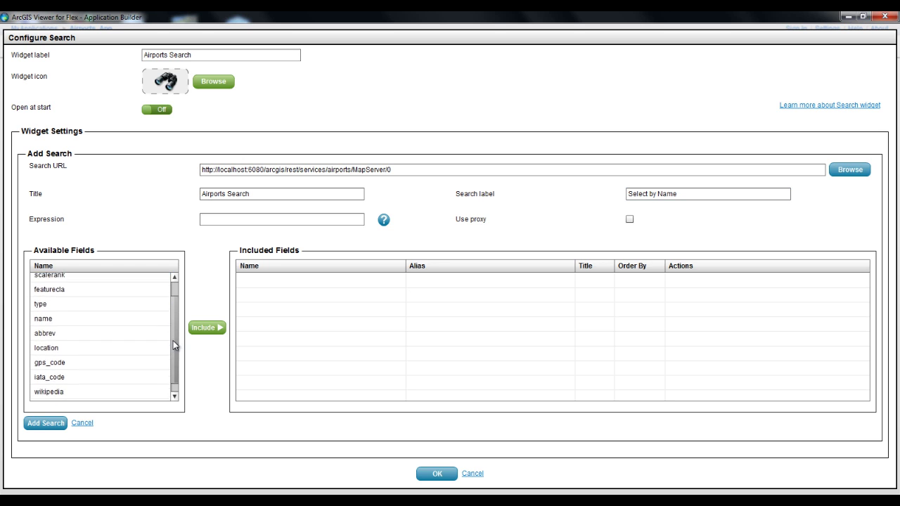
pyautogui.scroll(2, 171, 353)
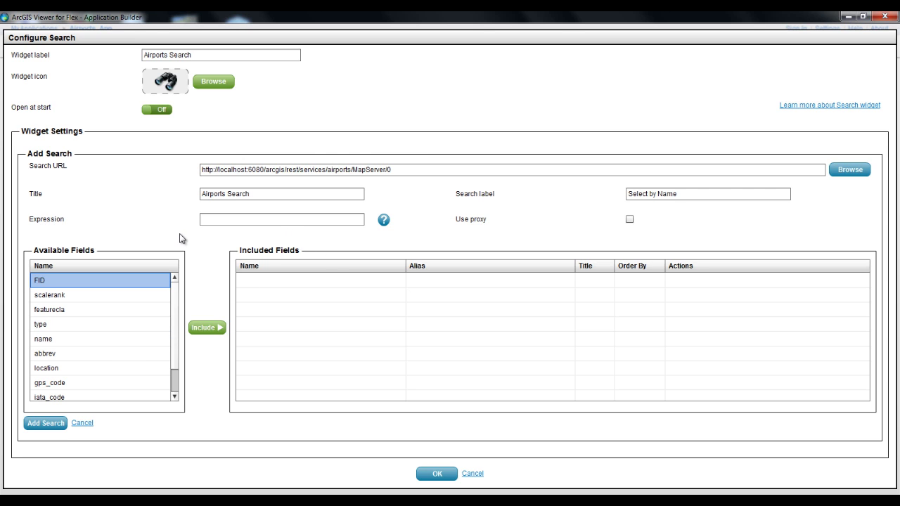
pyautogui.click(349, 219)
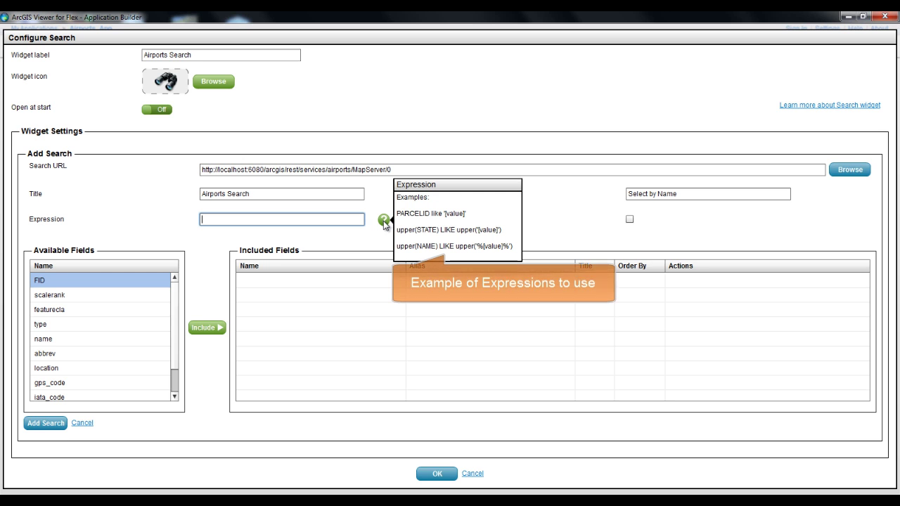
pyautogui.moveTo(386, 223)
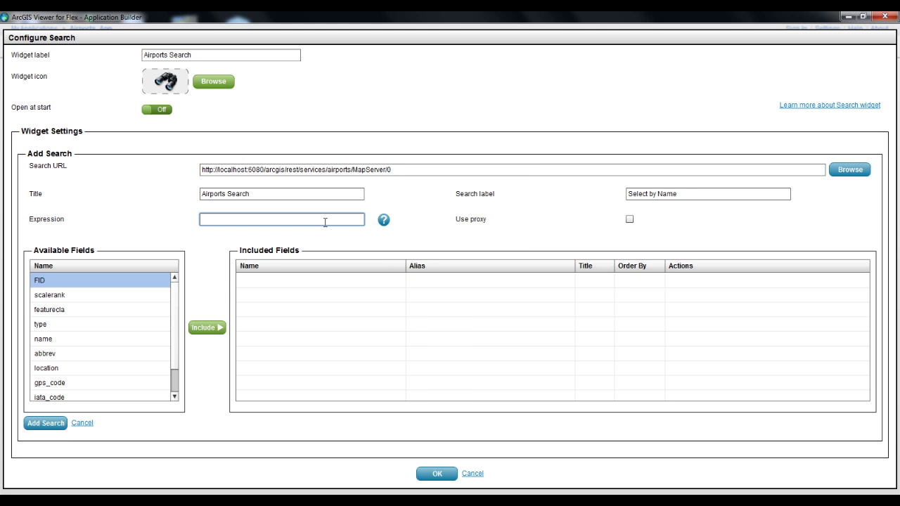
pyautogui.write('upper(na')
pyautogui.press('BackSpace')
pyautogui.press('BackSpace')
pyautogui.write('name) like upper()')
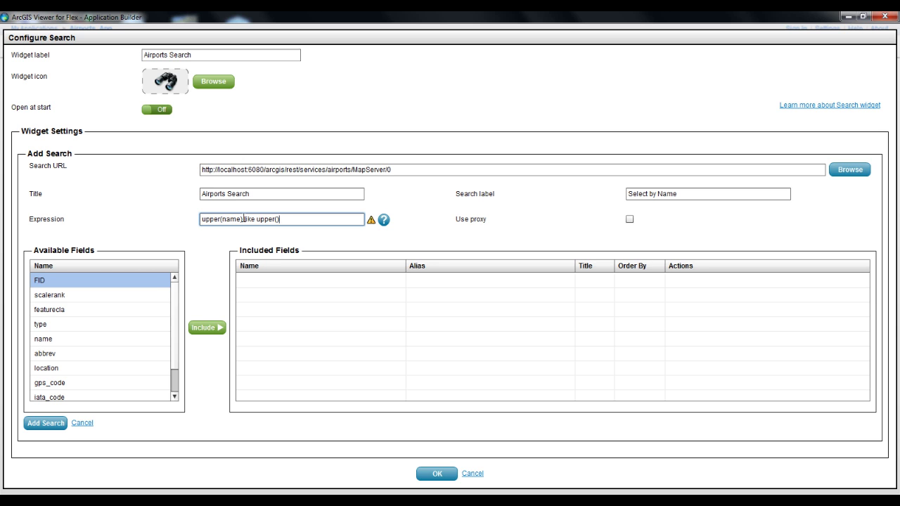
pyautogui.press('Left')
pyautogui.write("''")
pyautogui.write('%%')
pyautogui.press('Left')
pyautogui.write('[valu')
pyautogui.moveTo(381, 225)
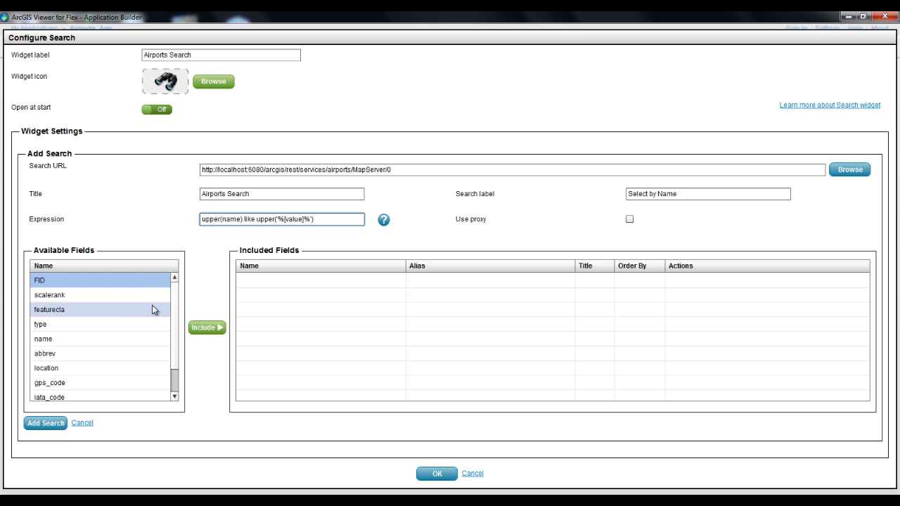
# Include the name, type, location and gps_code fields in the search results and confirm the widget configuration.
pyautogui.click(137, 340)
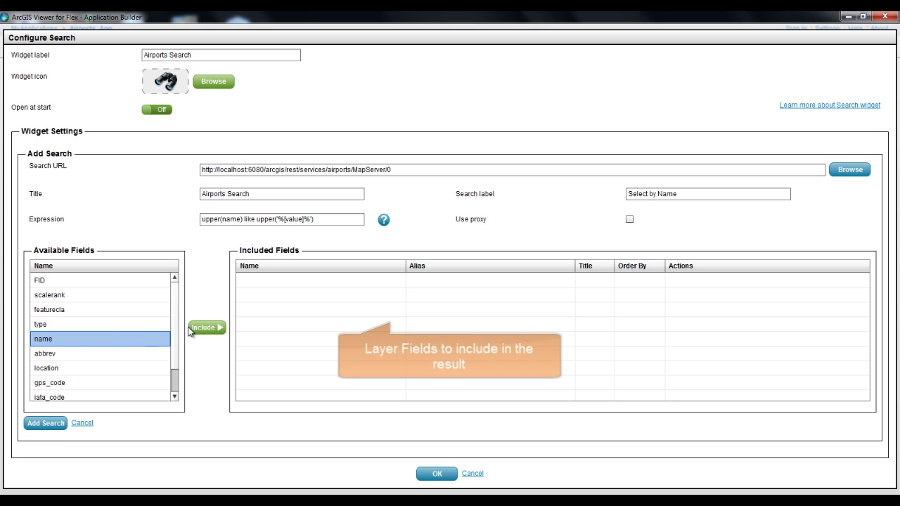
pyautogui.click(204, 332)
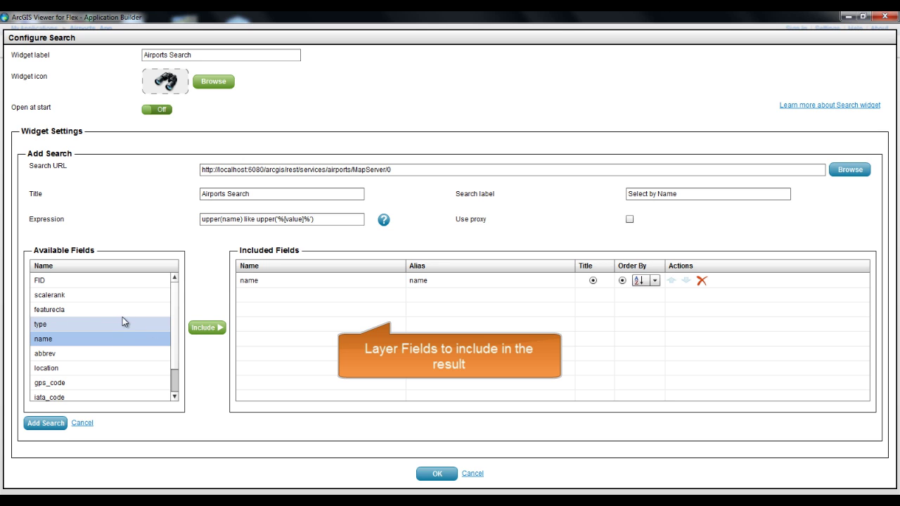
pyautogui.click(112, 325)
pyautogui.click(211, 329)
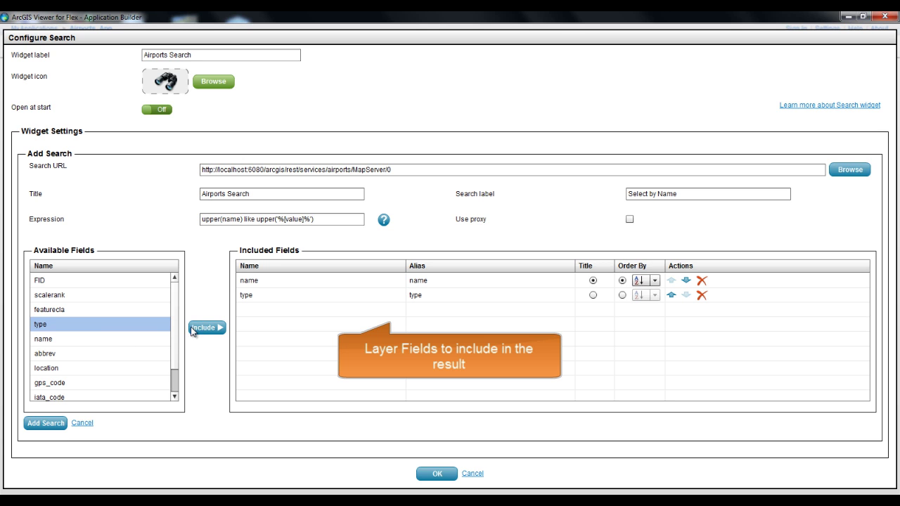
pyautogui.moveTo(175, 324); pyautogui.dragTo(174, 355)
pyautogui.click(128, 336)
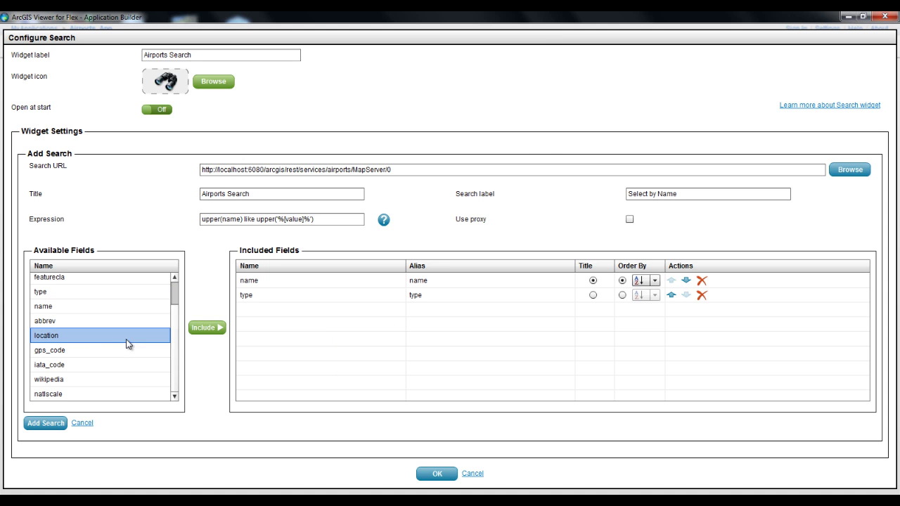
pyautogui.click(208, 331)
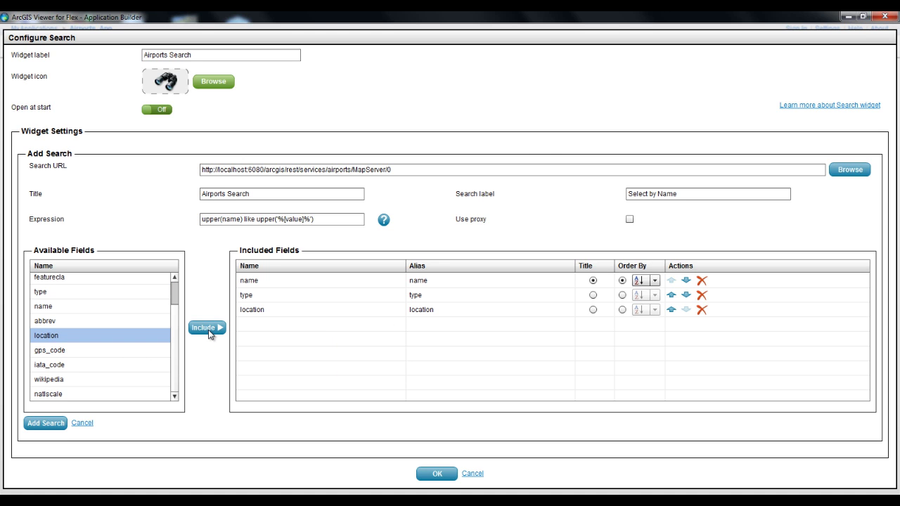
pyautogui.moveTo(174, 348)
pyautogui.mouseDown()
pyautogui.moveTo(173, 317)
pyautogui.moveTo(172, 334)
pyautogui.mouseUp()
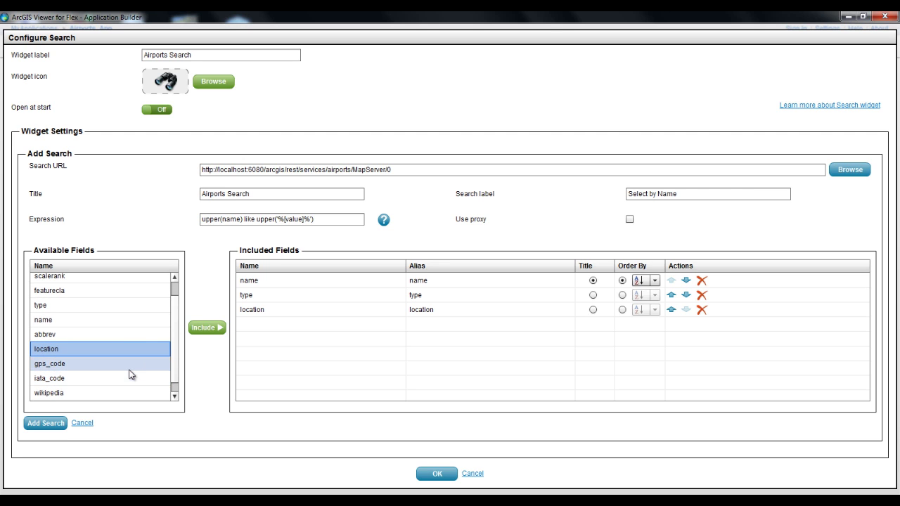
pyautogui.click(130, 374)
pyautogui.click(202, 333)
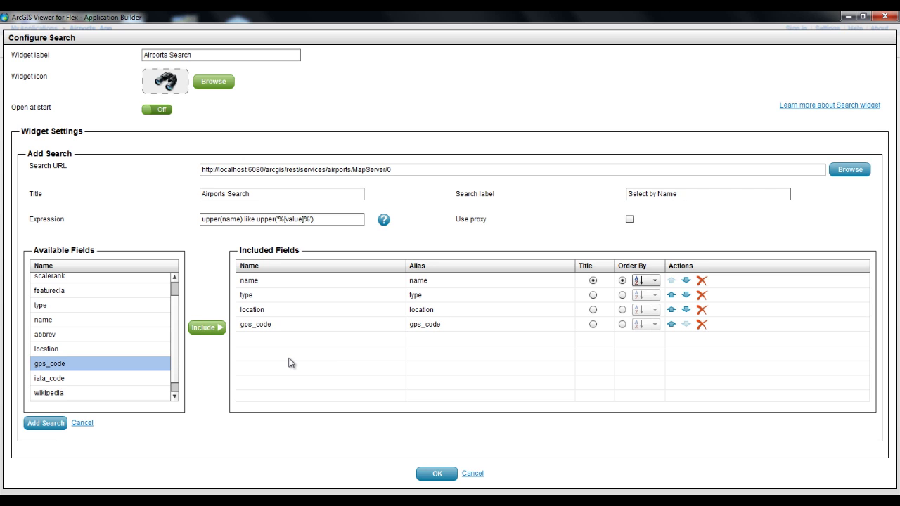
pyautogui.click(431, 473)
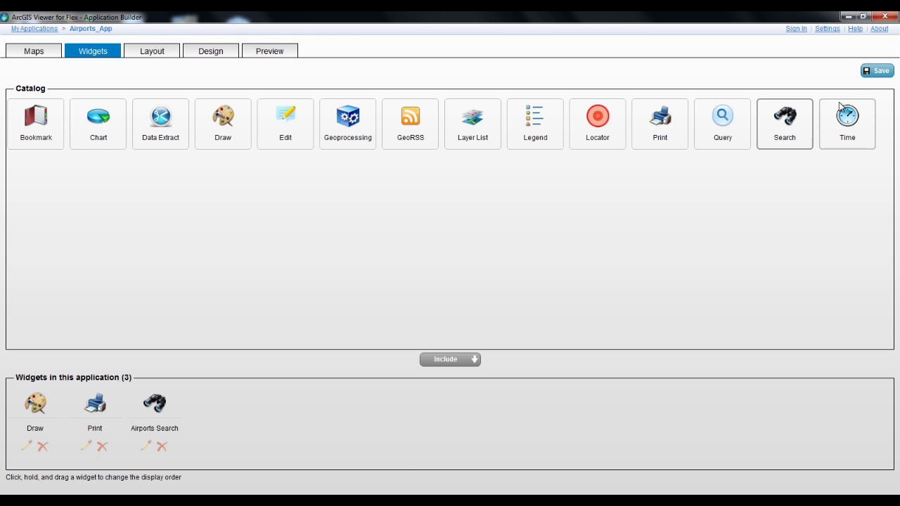
# Save the application and preview it, dismissing the splash screen and collapsing the attribute table.
pyautogui.click(877, 71)
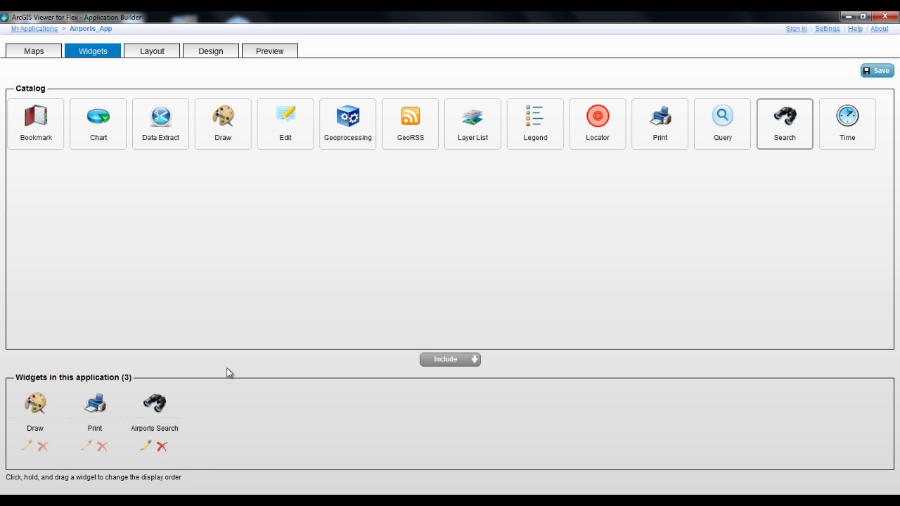
pyautogui.click(269, 54)
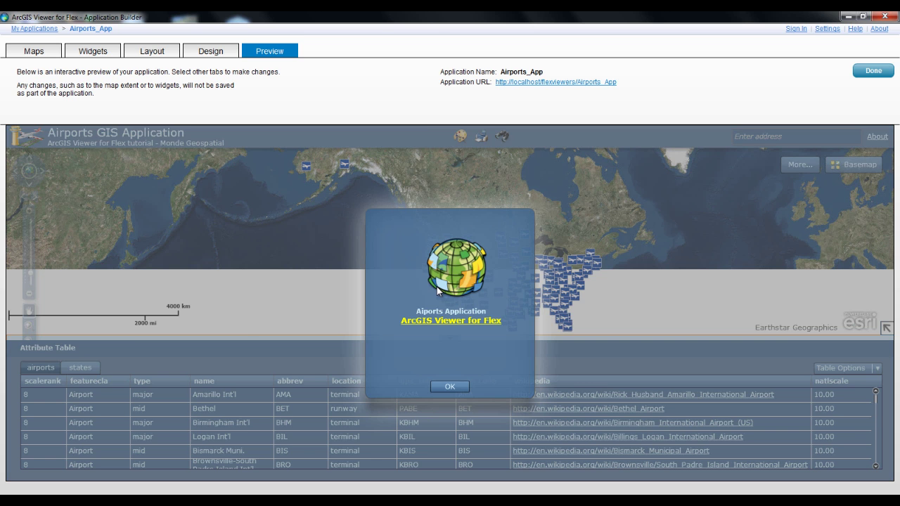
pyautogui.click(449, 385)
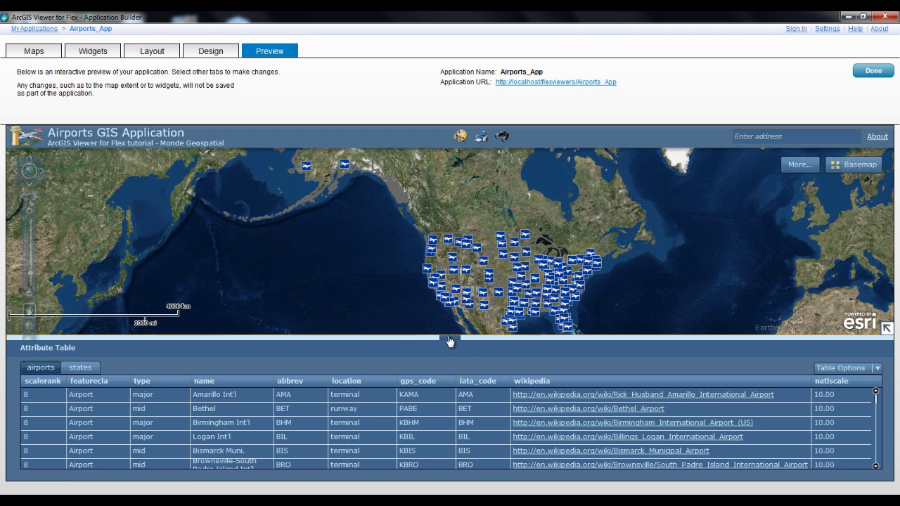
pyautogui.click(450, 342)
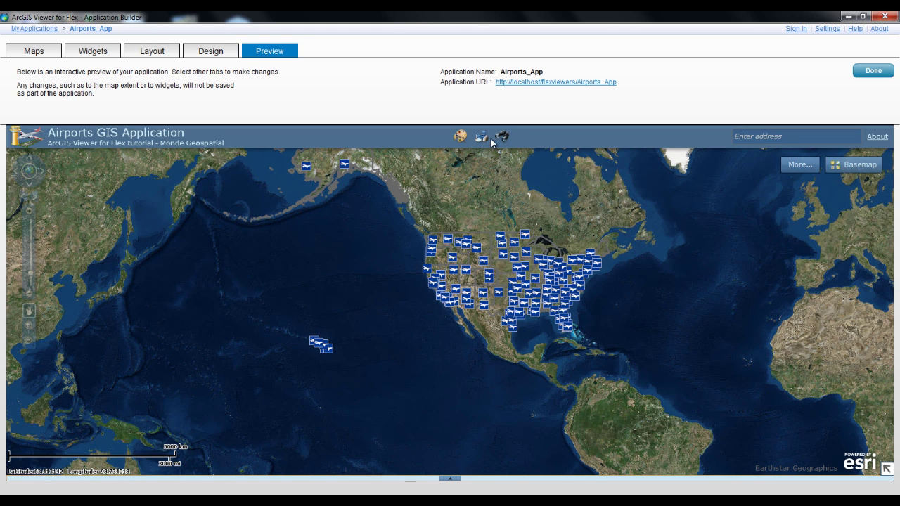
# In the Airports Search widget, search by attribute for the name "chicago" and enlarge the widget to show the whole result list.
pyautogui.click(503, 138)
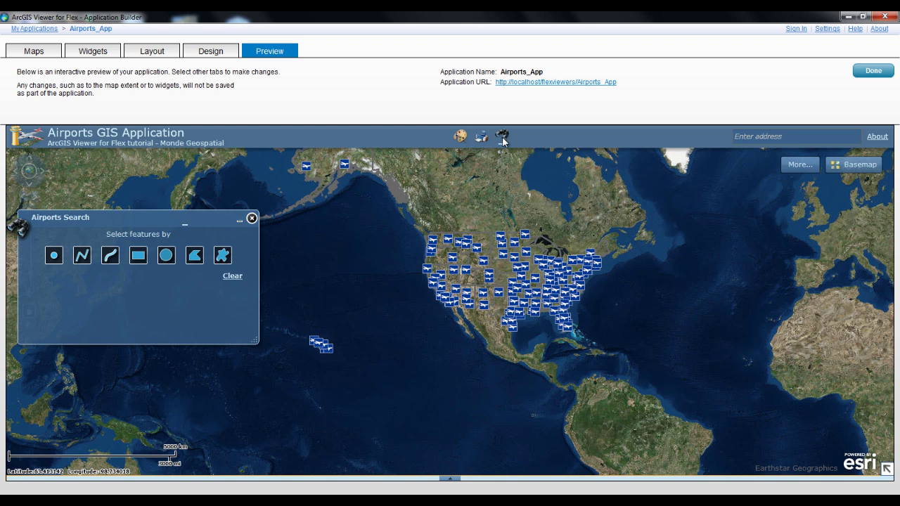
pyautogui.moveTo(154, 216); pyautogui.dragTo(168, 227)
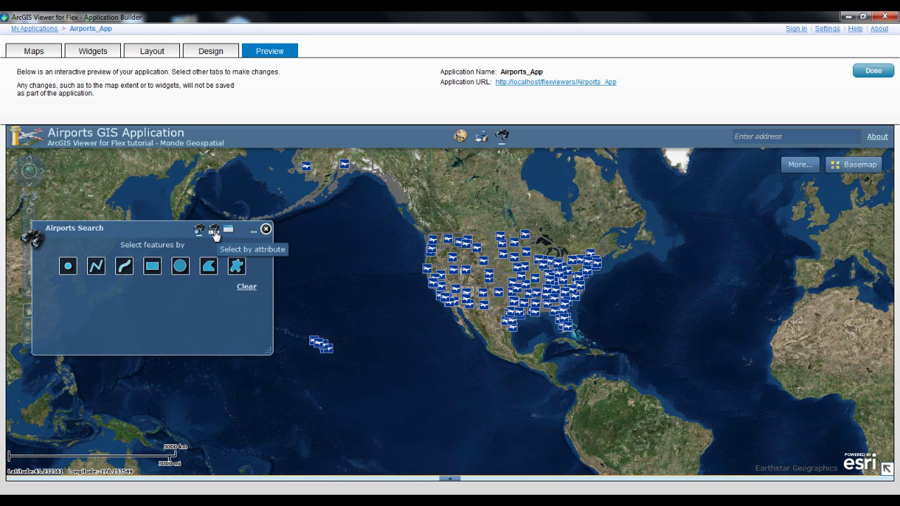
pyautogui.click(215, 232)
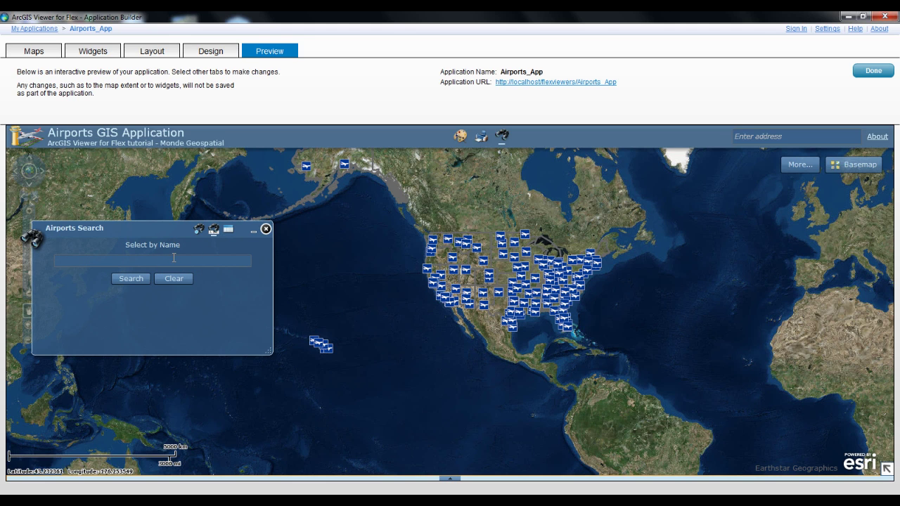
pyautogui.click(102, 263)
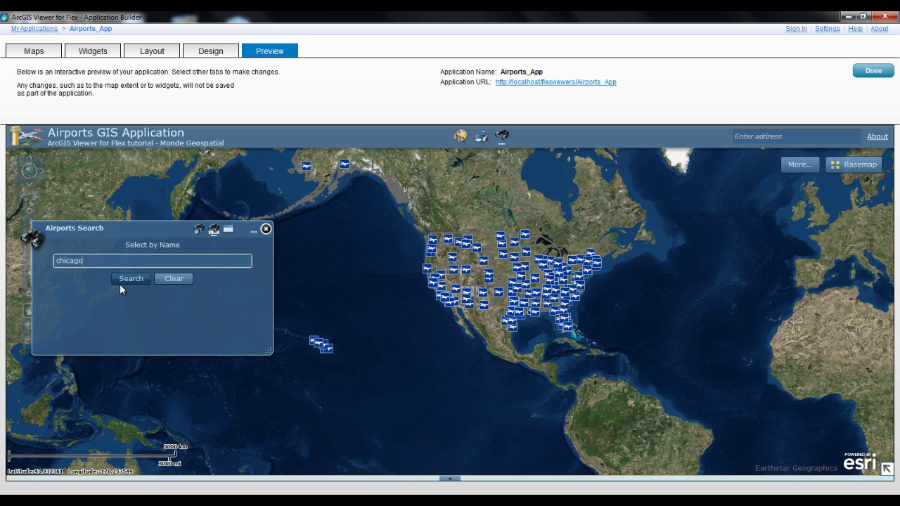
pyautogui.click(121, 281)
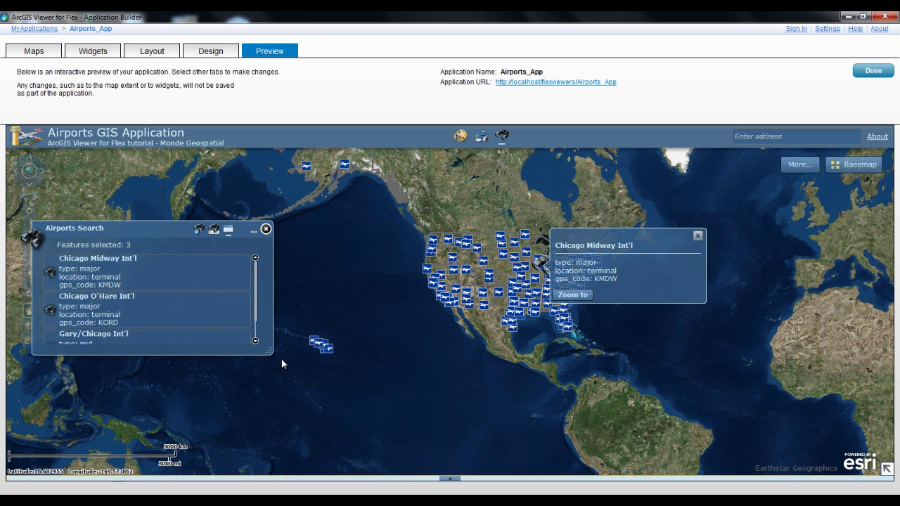
pyautogui.moveTo(267, 350); pyautogui.dragTo(265, 432)
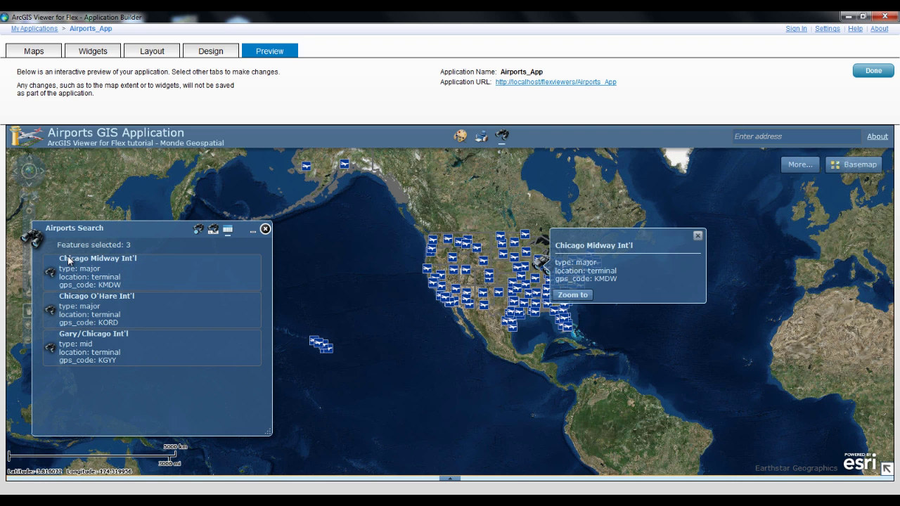
# Zoom to Chicago Midway, Chicago O'Hare and Gary/Chicago in turn from the search results, and close the last info window.
pyautogui.moveTo(95, 314)
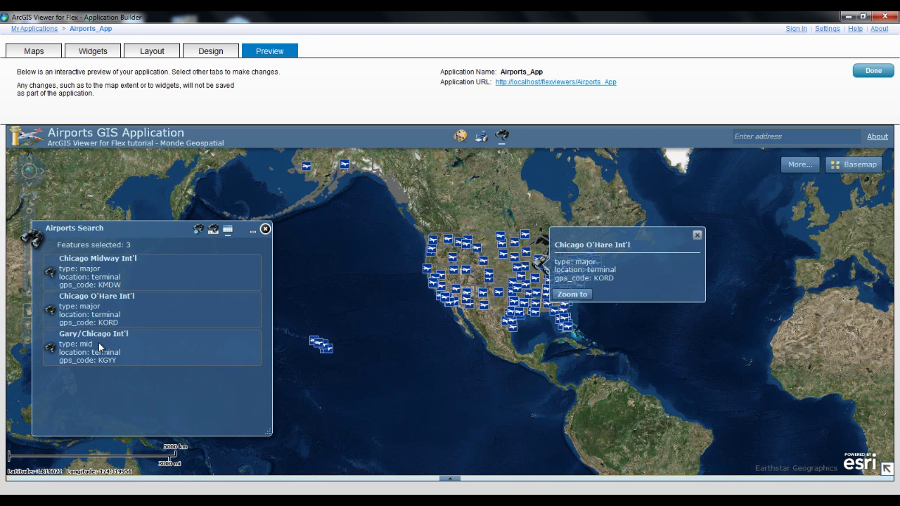
pyautogui.click(104, 268)
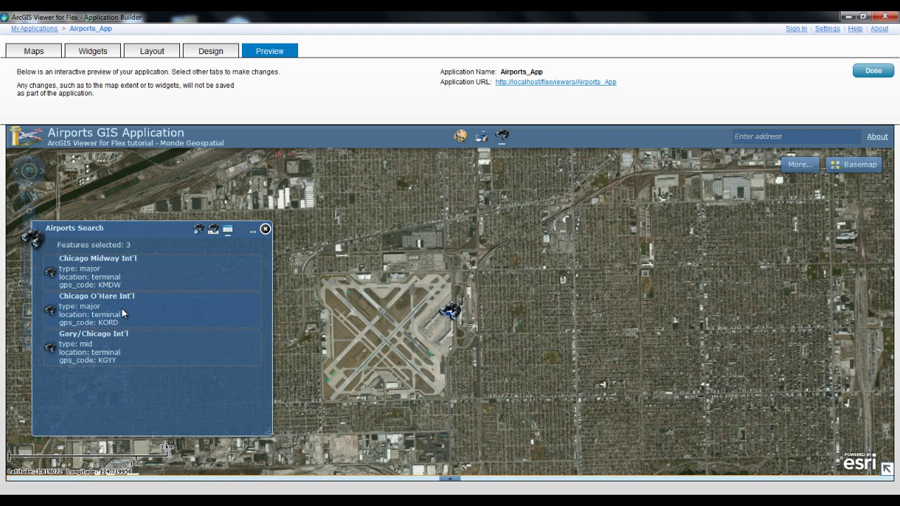
pyautogui.click(122, 309)
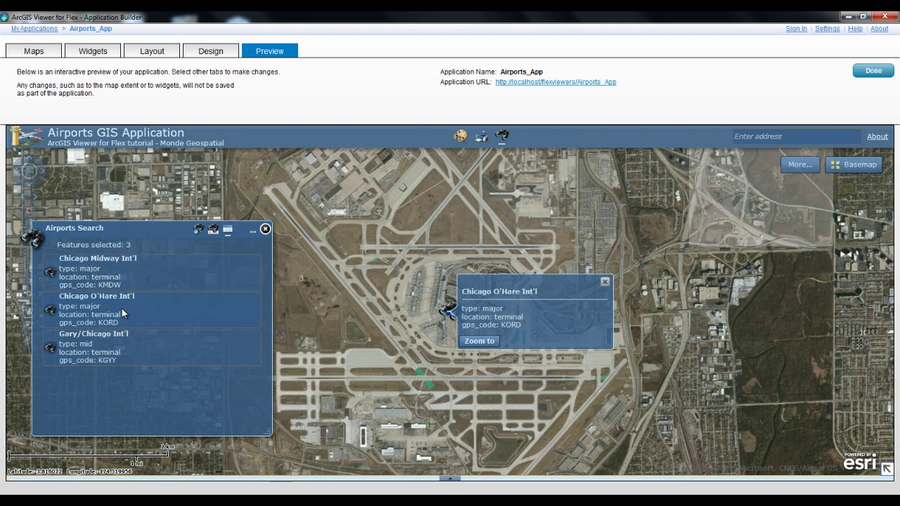
pyautogui.click(128, 347)
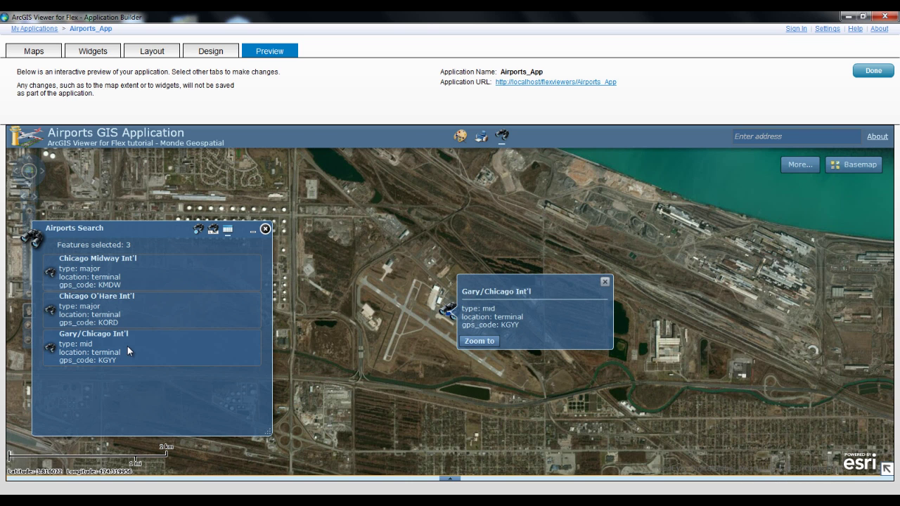
pyautogui.click(605, 282)
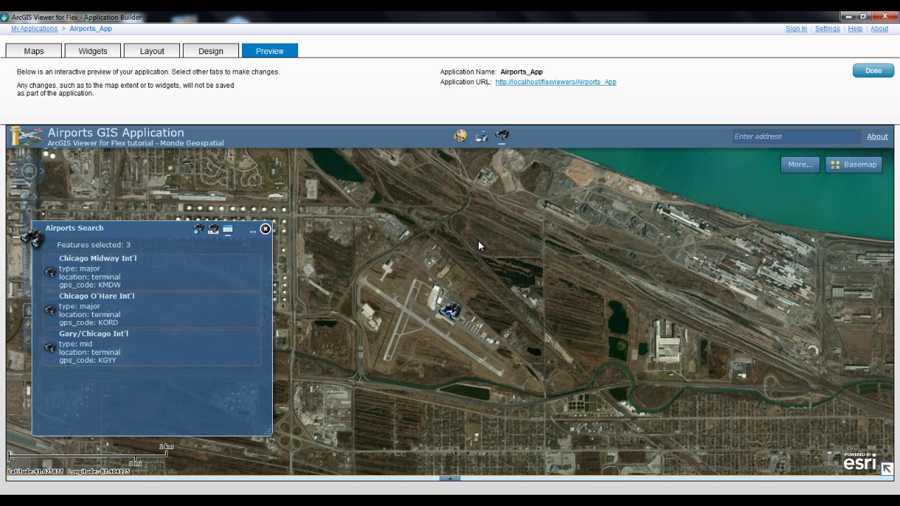
# Move the search widget off the map navigation controls and adjust the map scale to show all three found airports together.
pyautogui.moveTo(154, 232); pyautogui.dragTo(188, 232)
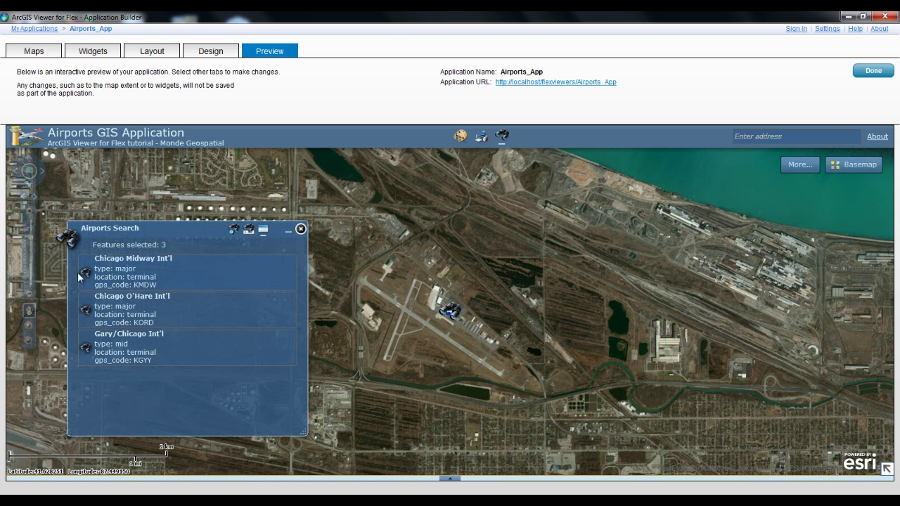
pyautogui.click(29, 295)
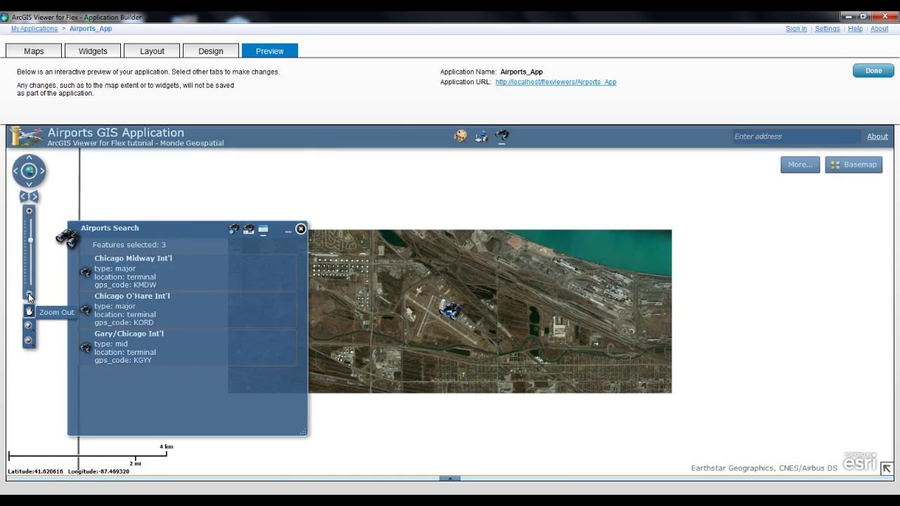
pyautogui.click(29, 294)
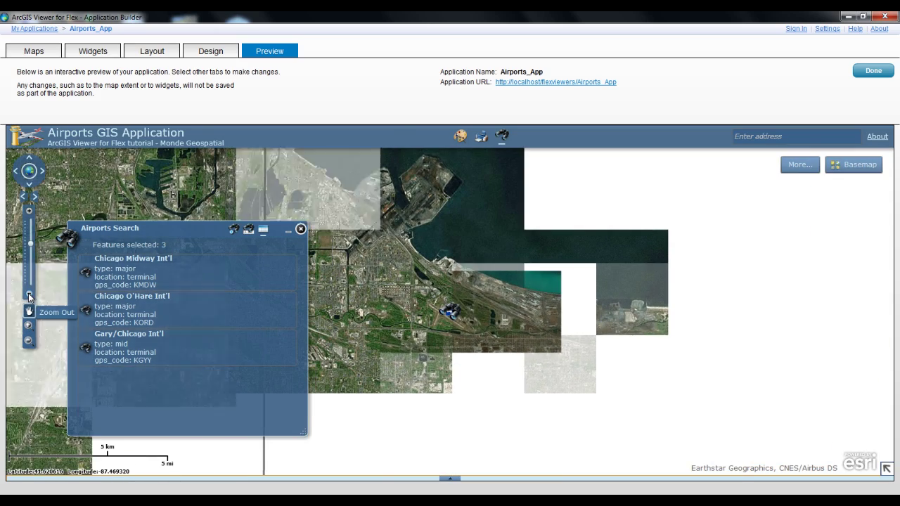
pyautogui.click(29, 294)
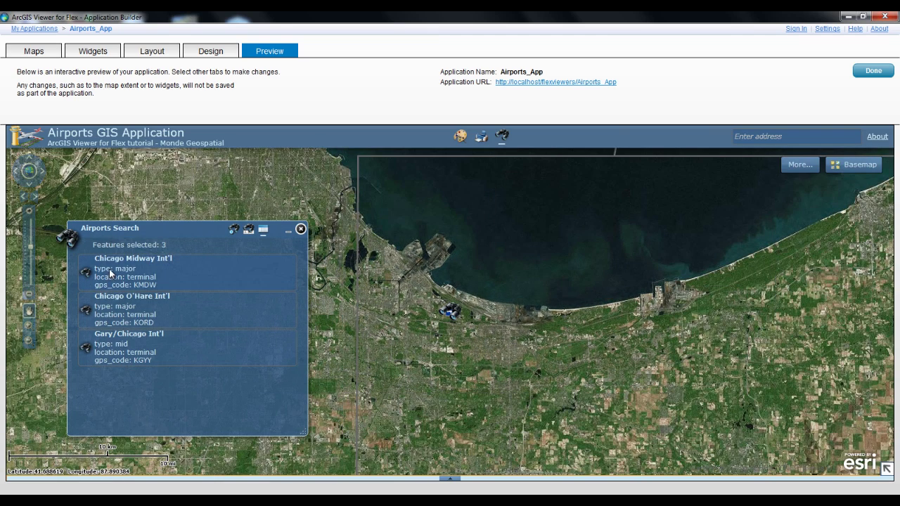
pyautogui.click(30, 211)
pyautogui.click(30, 212)
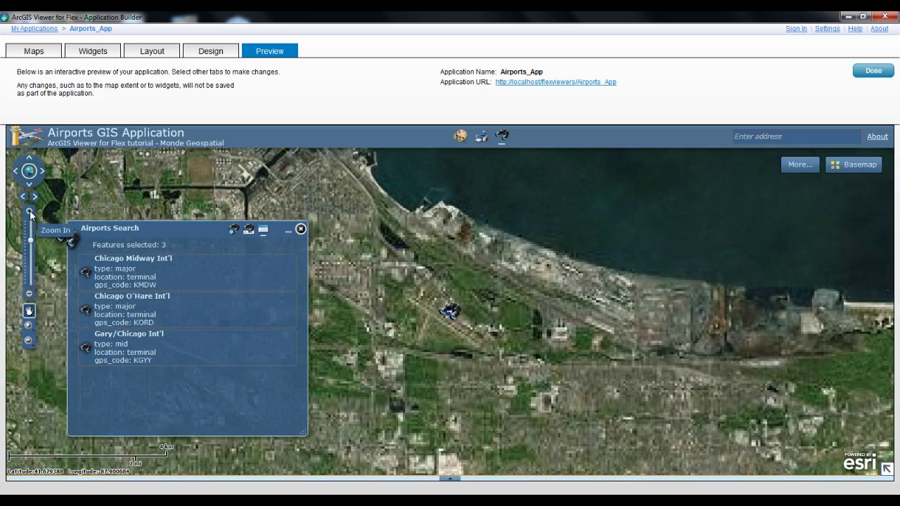
pyautogui.click(29, 211)
pyautogui.click(30, 212)
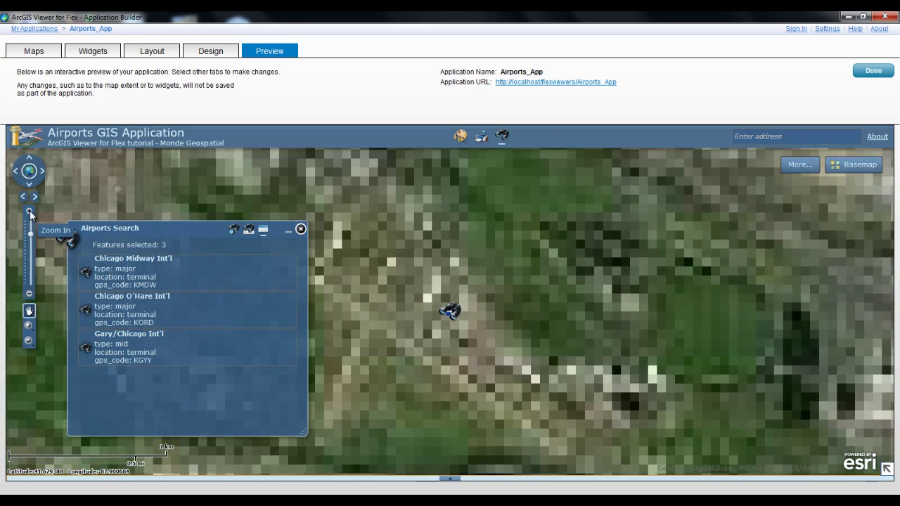
pyautogui.click(31, 260)
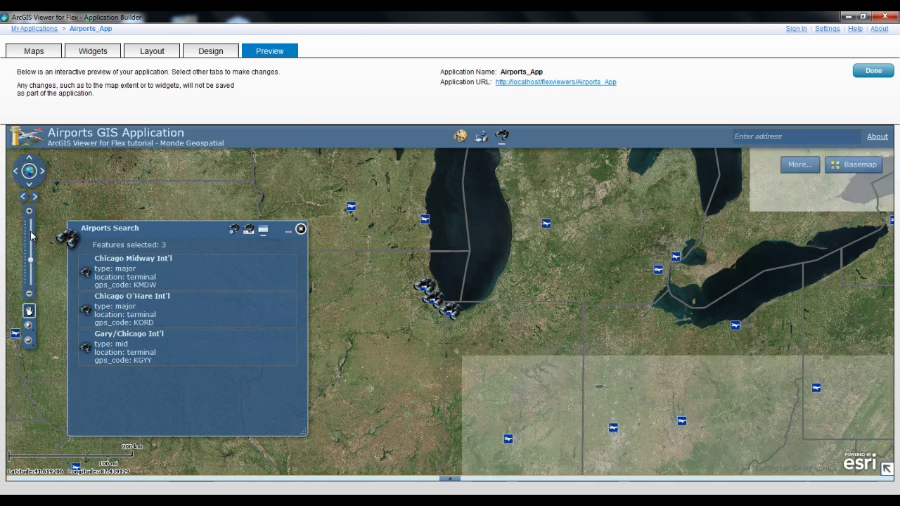
pyautogui.click(30, 211)
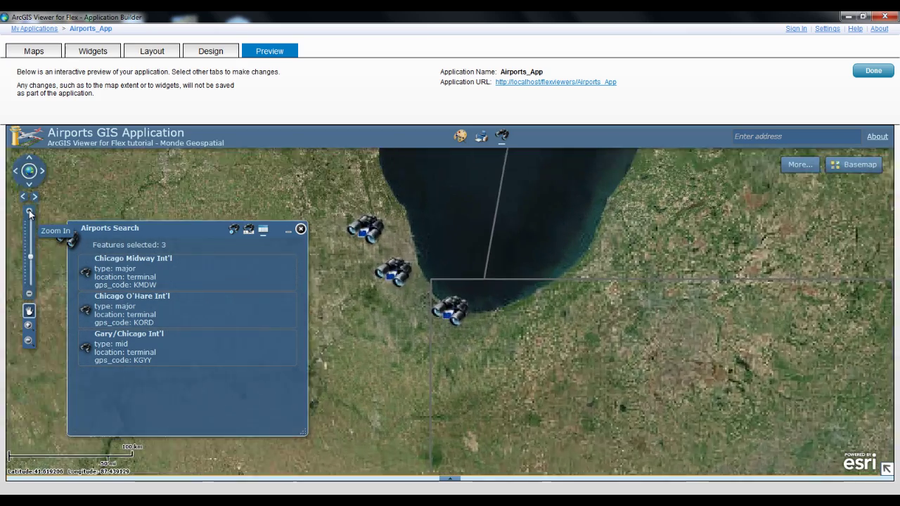
# Inspect the Chicago Midway details from its map marker, and preview the O'Hare and Midway details from the result list.
pyautogui.doubleClick(392, 273)
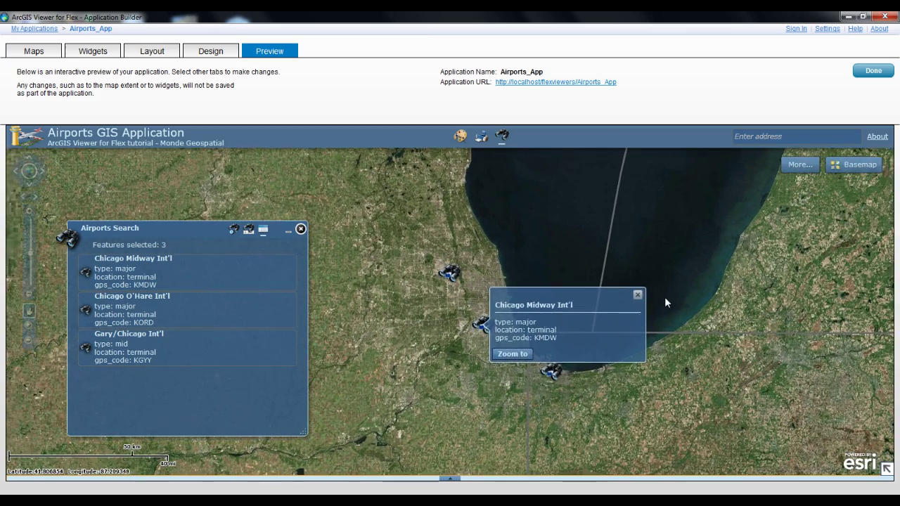
pyautogui.click(637, 294)
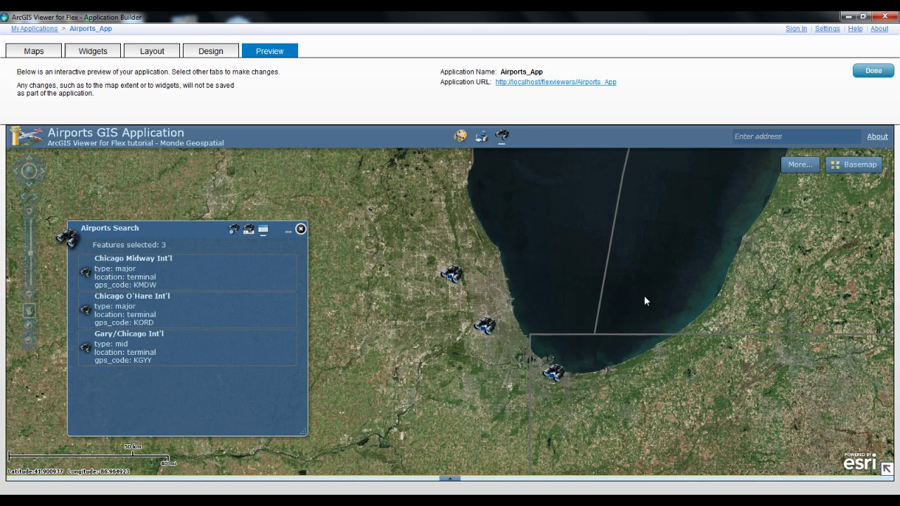
pyautogui.moveTo(178, 314)
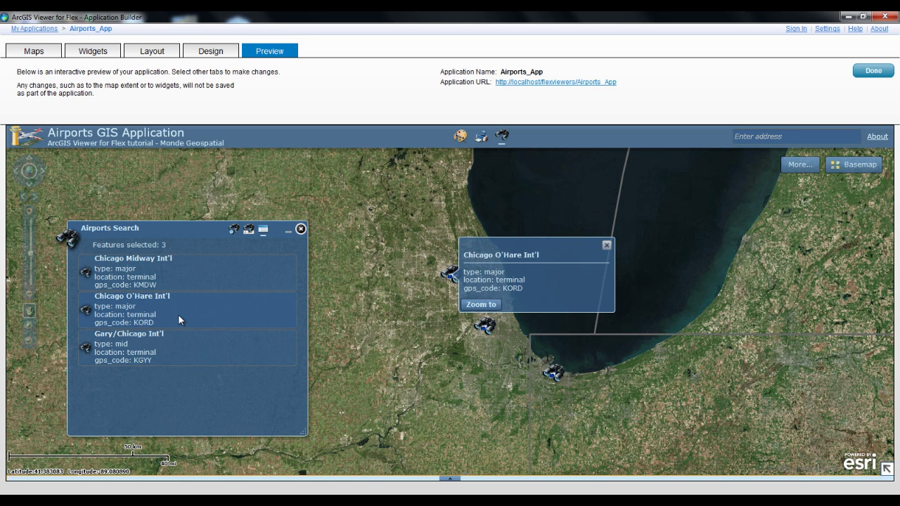
pyautogui.moveTo(179, 277)
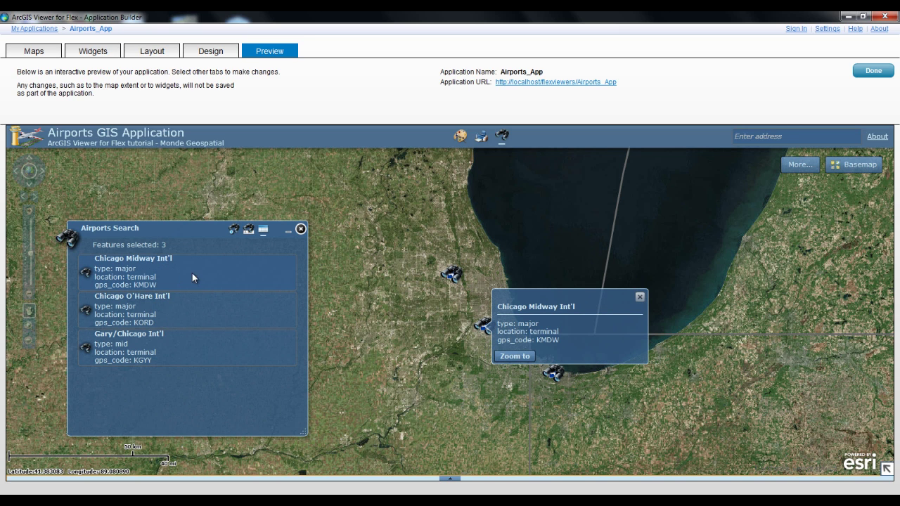
# Switch the Airports Search widget to selecting features by shape and clear the current search results.
pyautogui.click(249, 230)
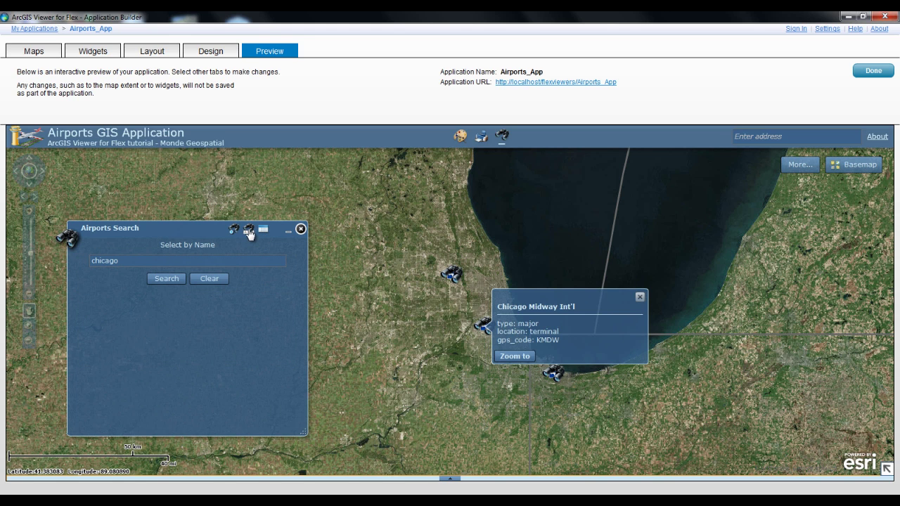
pyautogui.click(233, 233)
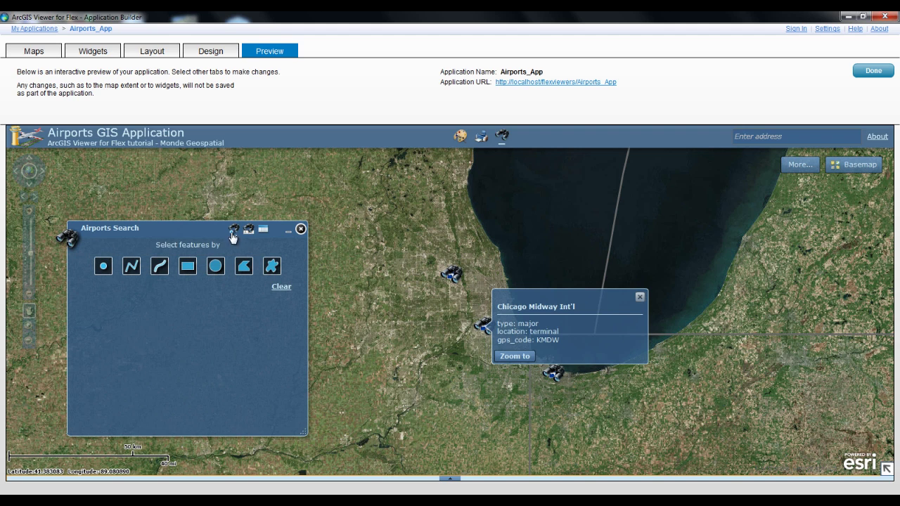
pyautogui.click(282, 287)
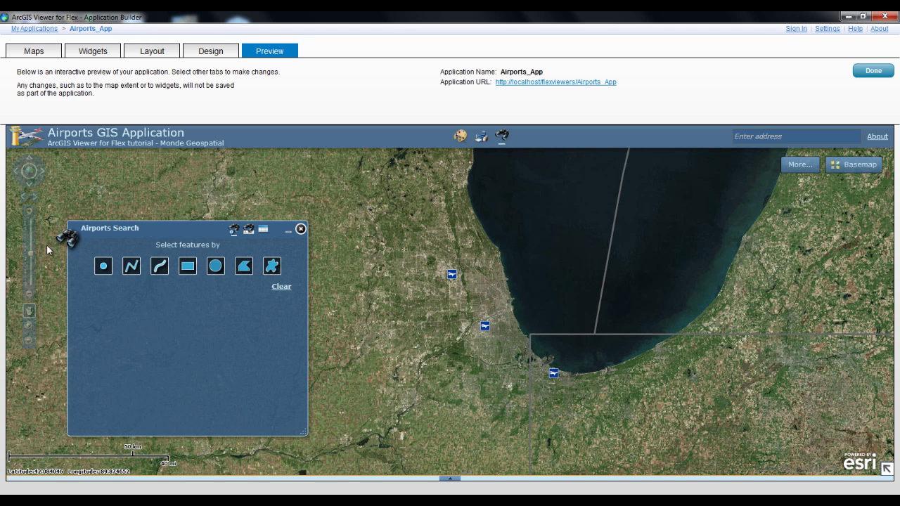
# Select the airports around Indianapolis, Dayton and Cincinnati with a circle and preview the James M. Cox Dayton Int'l details from the results.
pyautogui.click(29, 265)
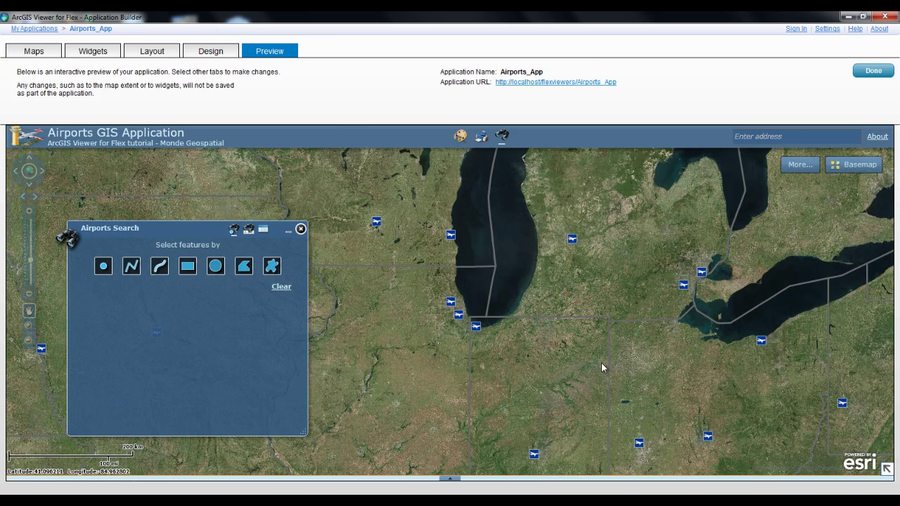
pyautogui.moveTo(602, 367); pyautogui.dragTo(473, 234)
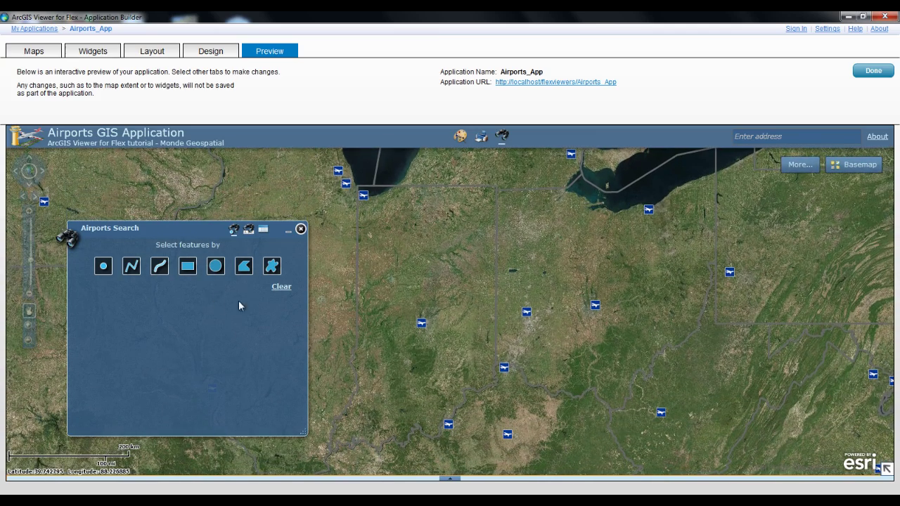
pyautogui.click(215, 267)
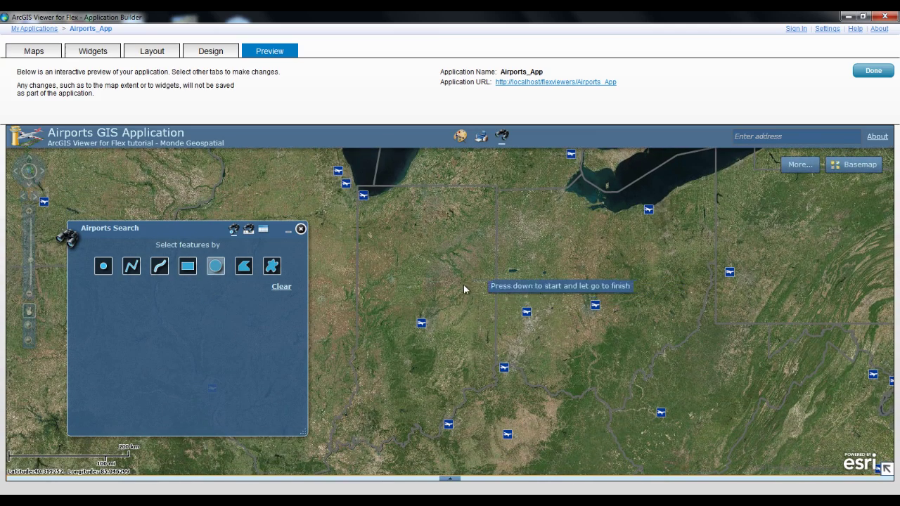
pyautogui.moveTo(453, 286)
pyautogui.mouseDown()
pyautogui.moveTo(557, 348)
pyautogui.moveTo(543, 339)
pyautogui.mouseUp()
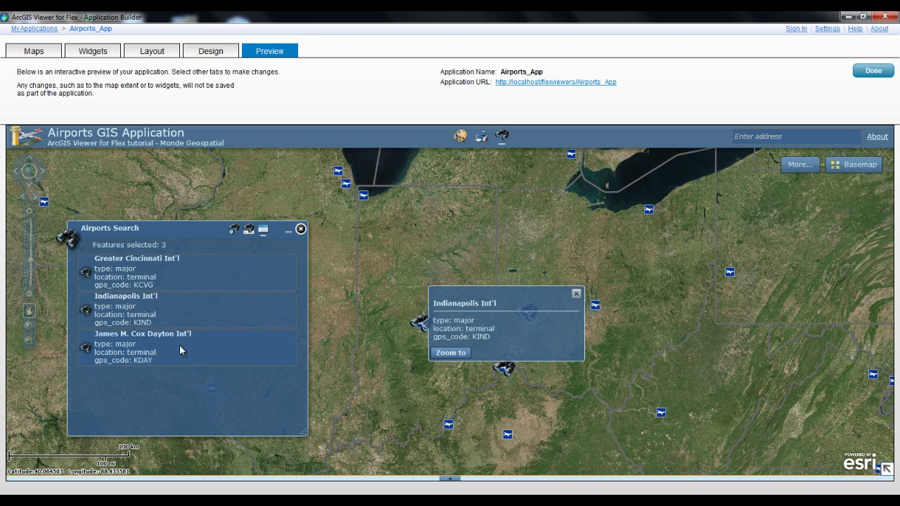
pyautogui.moveTo(184, 351)
# Select the Pittsburgh and Dulles airports with a rectangle, and zoom to each of them from the result list.
pyautogui.click(236, 232)
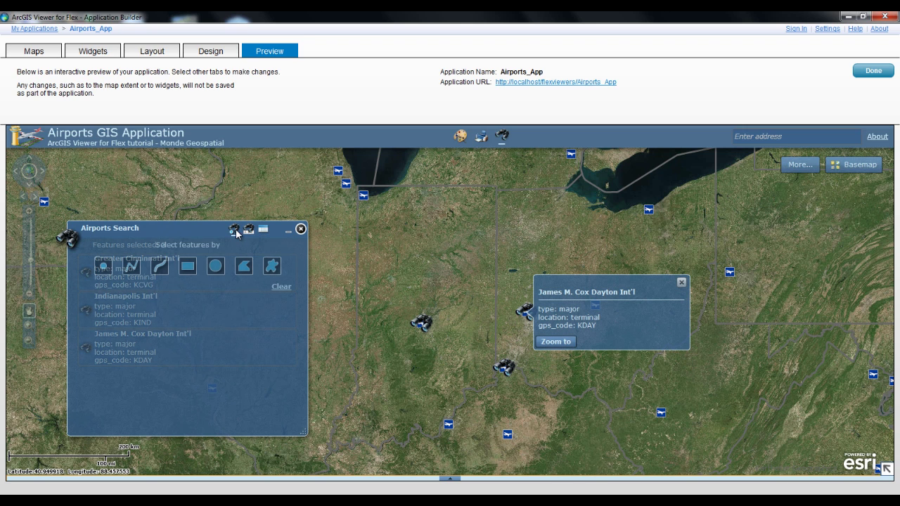
pyautogui.click(188, 266)
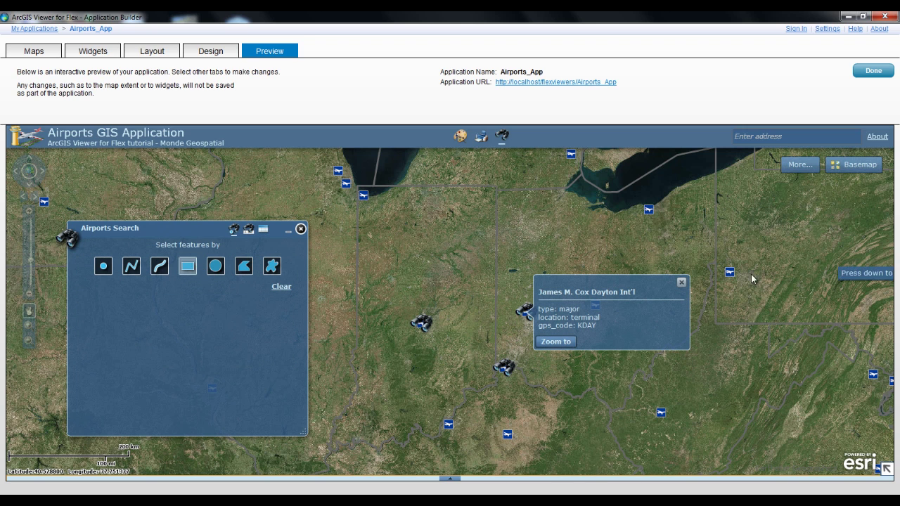
pyautogui.moveTo(711, 251); pyautogui.dragTo(890, 419)
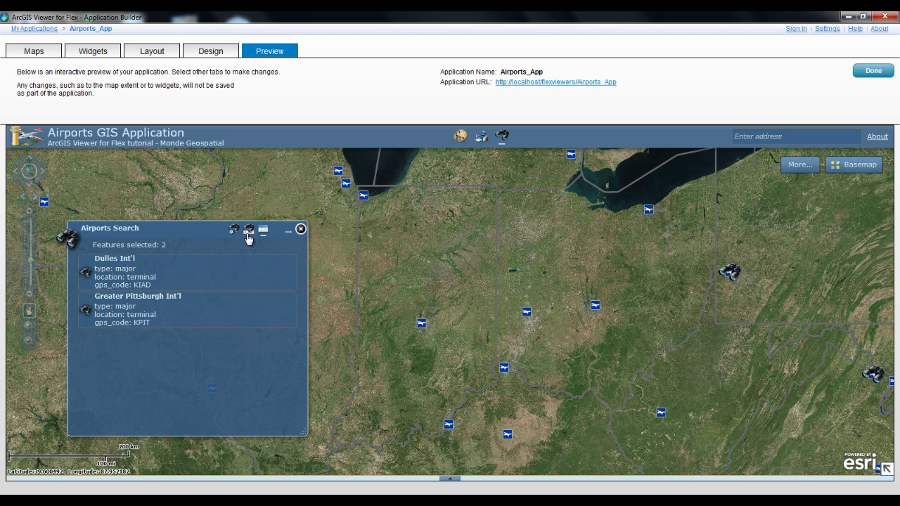
pyautogui.click(192, 264)
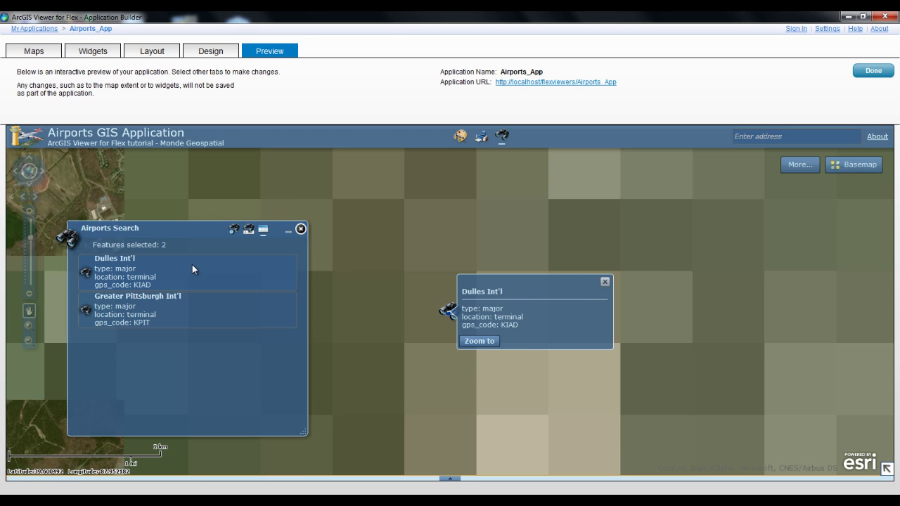
pyautogui.click(200, 316)
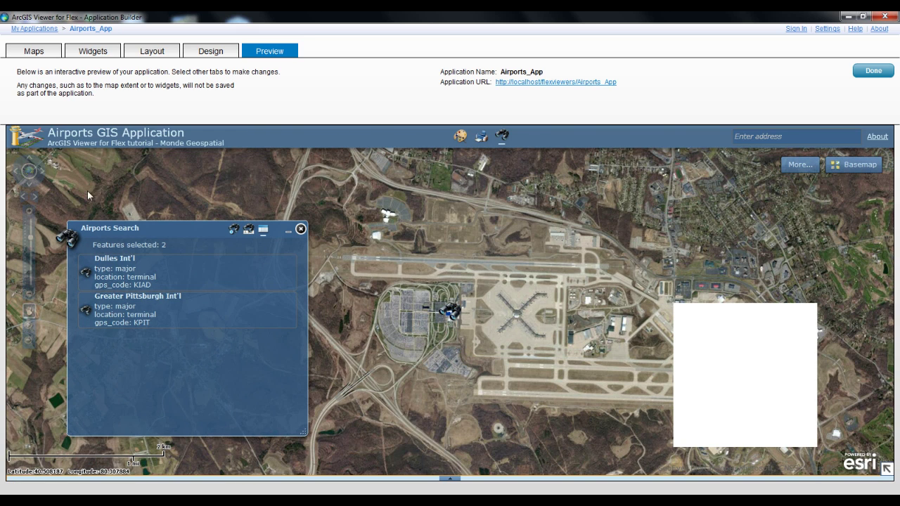
# In the south-central United States, select Tulsa Int'l by point, preview its details from the results and close the info window.
pyautogui.click(29, 171)
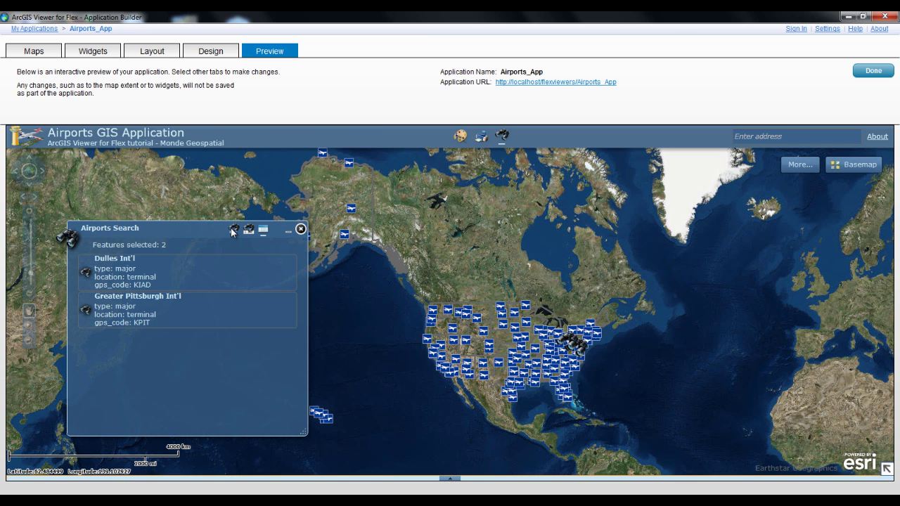
pyautogui.click(234, 229)
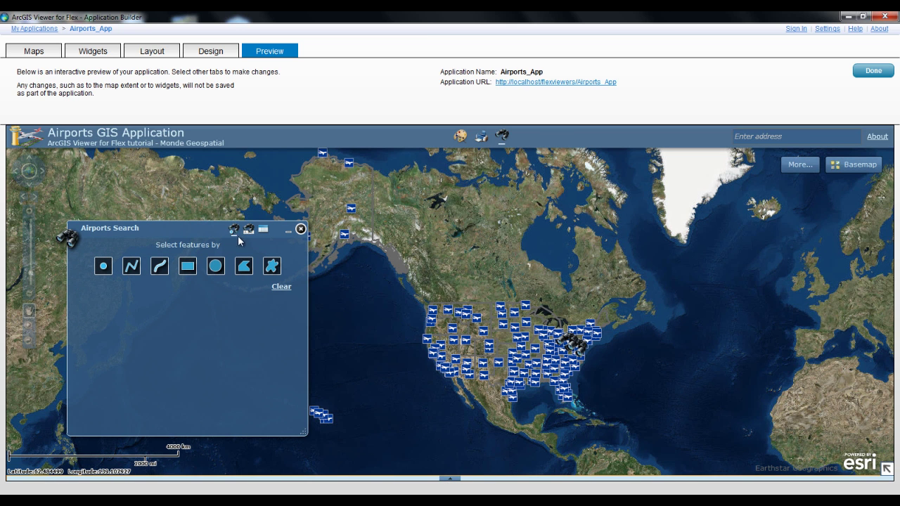
pyautogui.click(28, 327)
pyautogui.moveTo(493, 346); pyautogui.dragTo(548, 388)
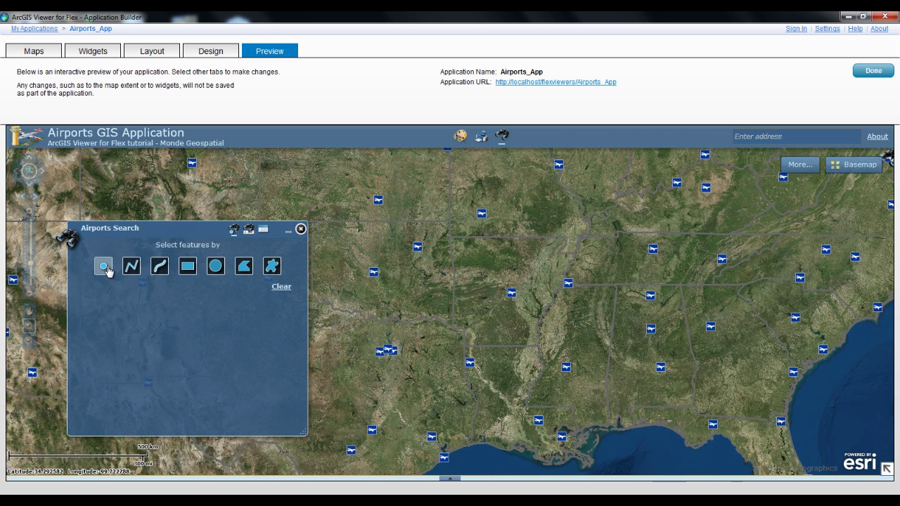
pyautogui.click(106, 267)
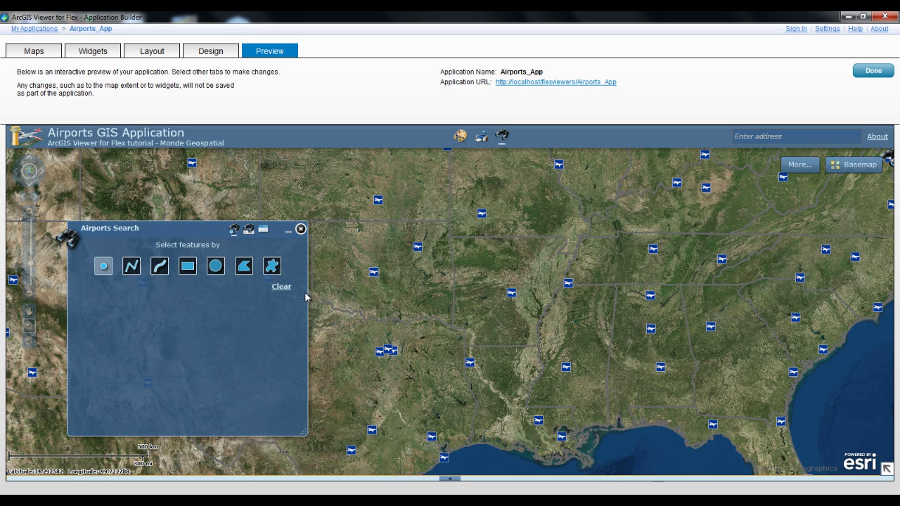
pyautogui.click(422, 247)
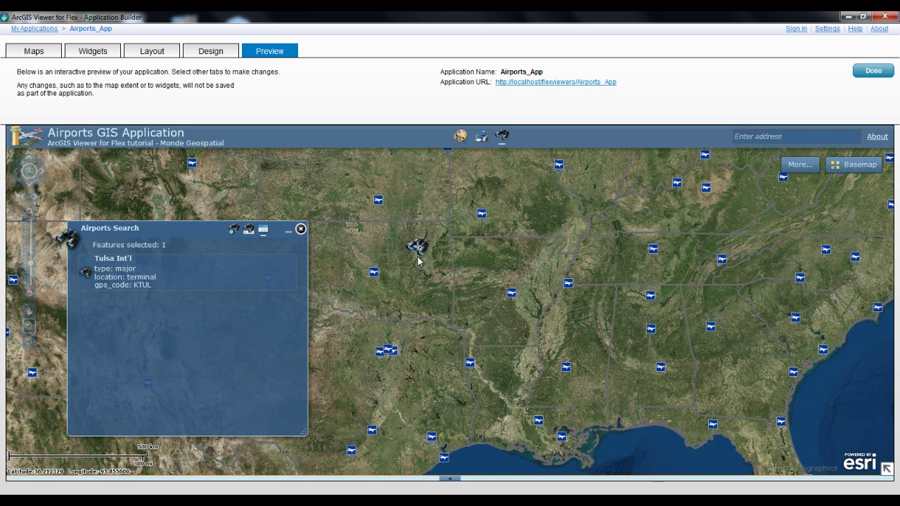
pyautogui.moveTo(189, 281)
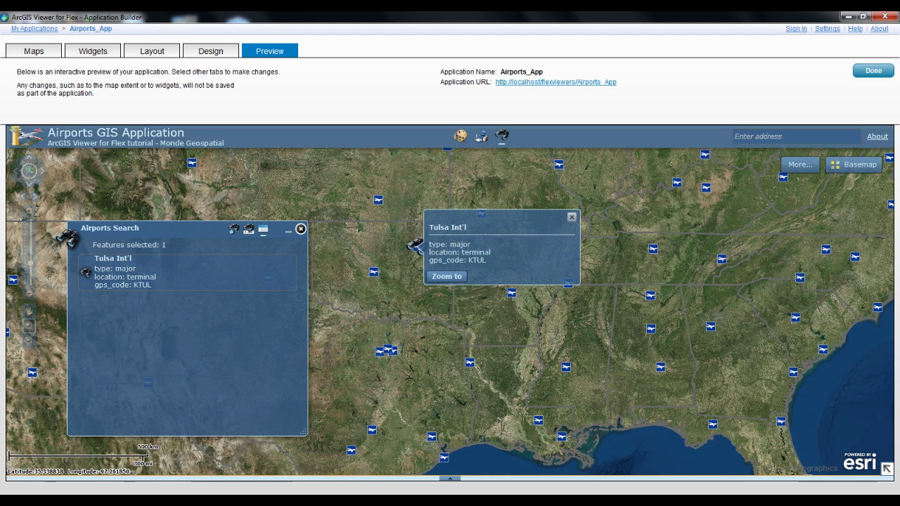
pyautogui.click(571, 218)
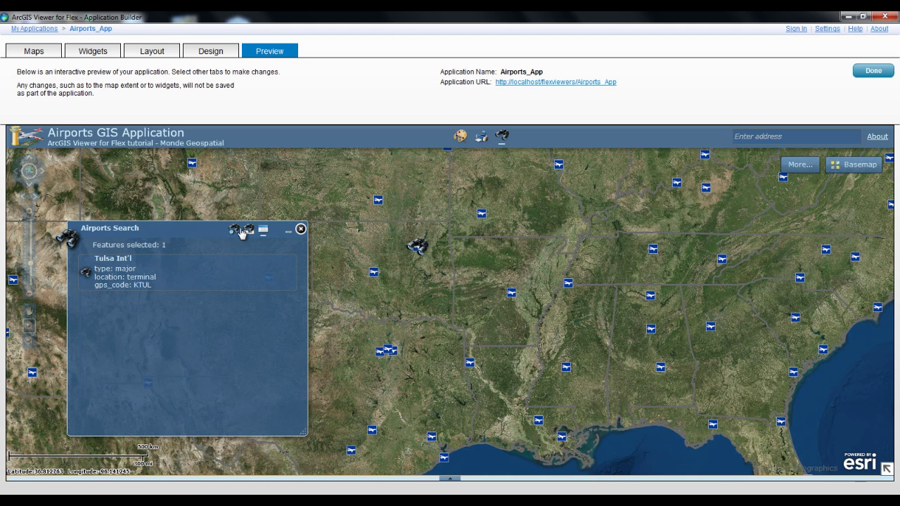
# Select the airports between Little Rock, Huntsville and Baton Rouge with a freehand polygon and look through the result list.
pyautogui.click(236, 230)
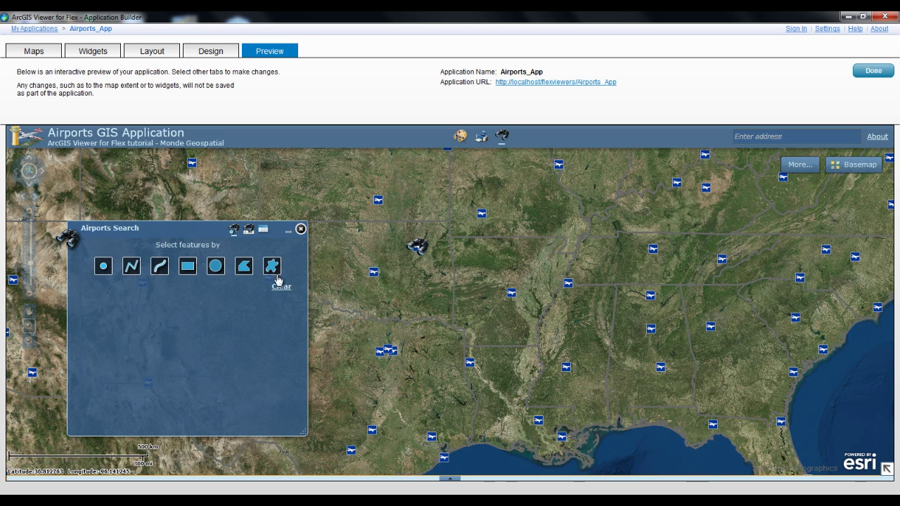
pyautogui.click(274, 267)
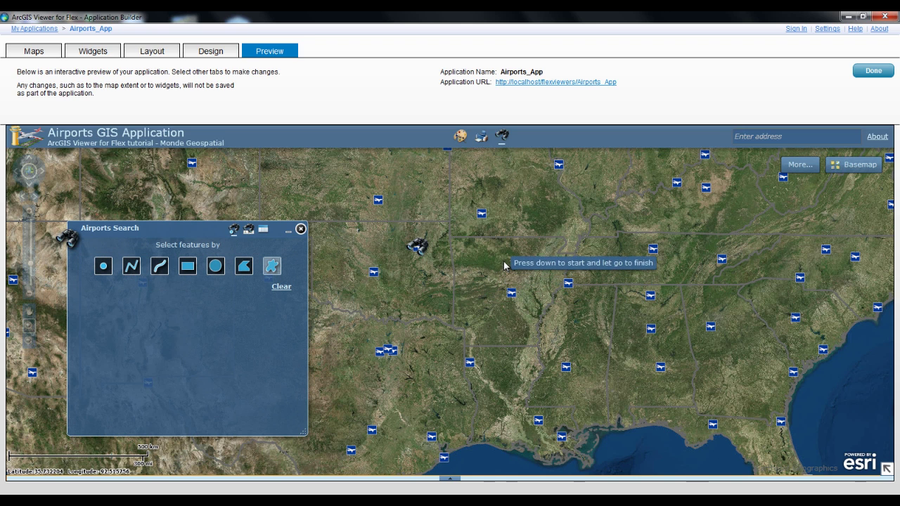
pyautogui.moveTo(504, 265)
pyautogui.mouseDown()
pyautogui.moveTo(563, 263)
pyautogui.moveTo(594, 287)
pyautogui.moveTo(664, 279)
pyautogui.moveTo(677, 294)
pyautogui.moveTo(644, 317)
pyautogui.moveTo(642, 330)
pyautogui.moveTo(674, 357)
pyautogui.moveTo(678, 381)
pyautogui.moveTo(663, 394)
pyautogui.moveTo(621, 396)
pyautogui.moveTo(595, 377)
pyautogui.moveTo(580, 382)
pyautogui.moveTo(555, 425)
pyautogui.moveTo(526, 443)
pyautogui.moveTo(445, 361)
pyautogui.moveTo(432, 310)
pyautogui.mouseUp()
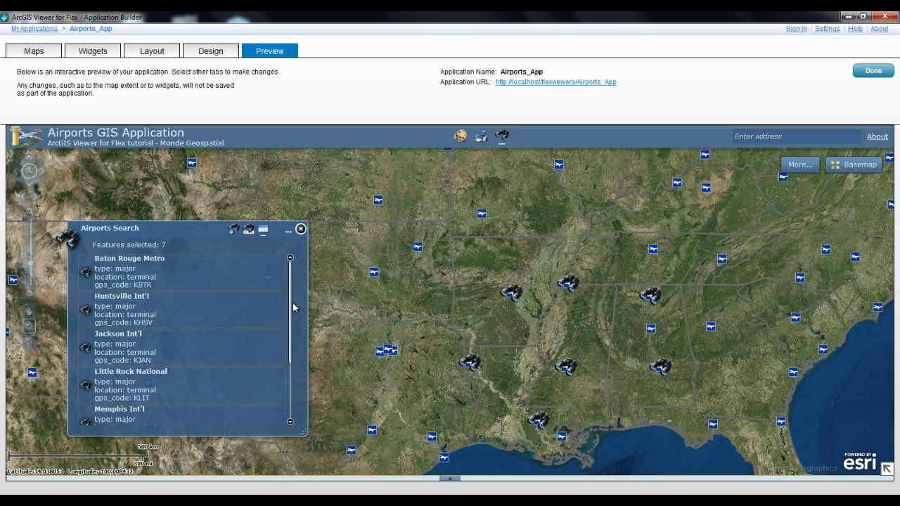
pyautogui.scroll(-3, 294, 331)
pyautogui.scroll(3, 282, 337)
# Zoom to Huntsville Int'l and Jackson Int'l from the results, and close the Airports Search widget.
pyautogui.click(256, 309)
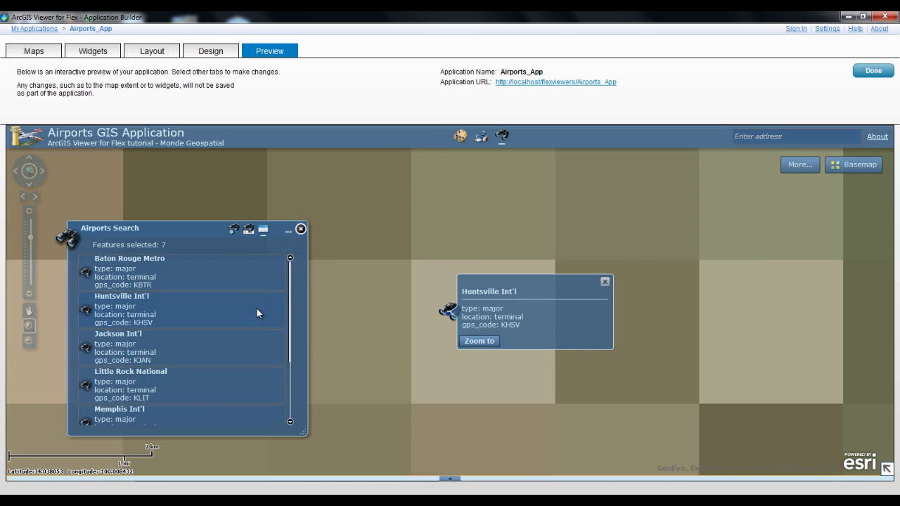
pyautogui.click(240, 348)
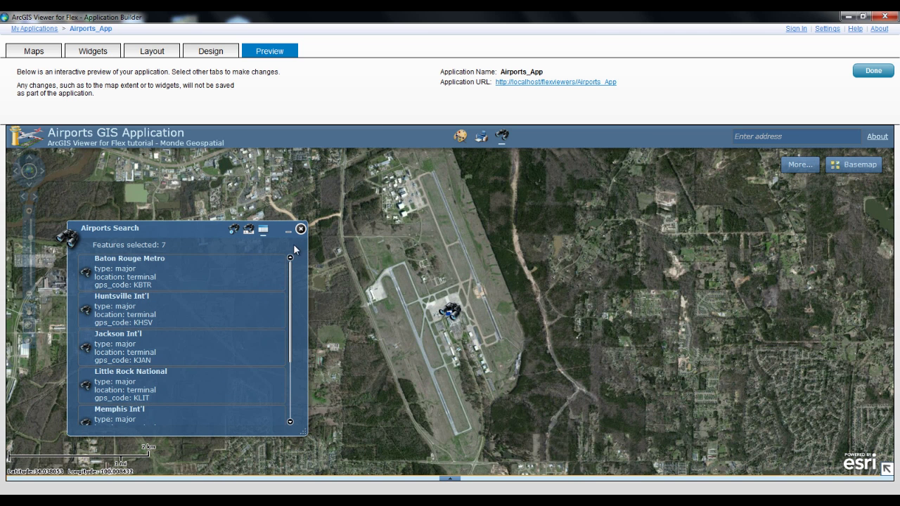
pyautogui.click(301, 229)
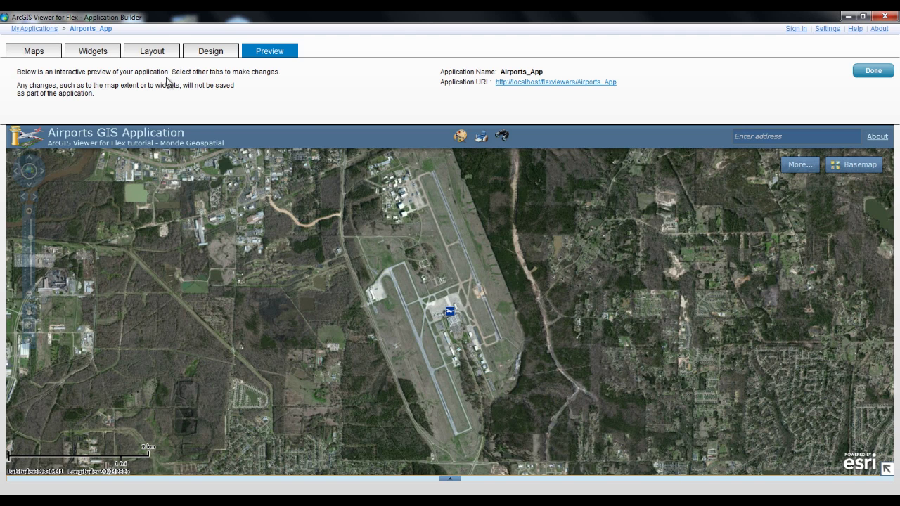
# Add a Chart widget from the catalog to the application and label it "Airports Statistics".
pyautogui.click(109, 55)
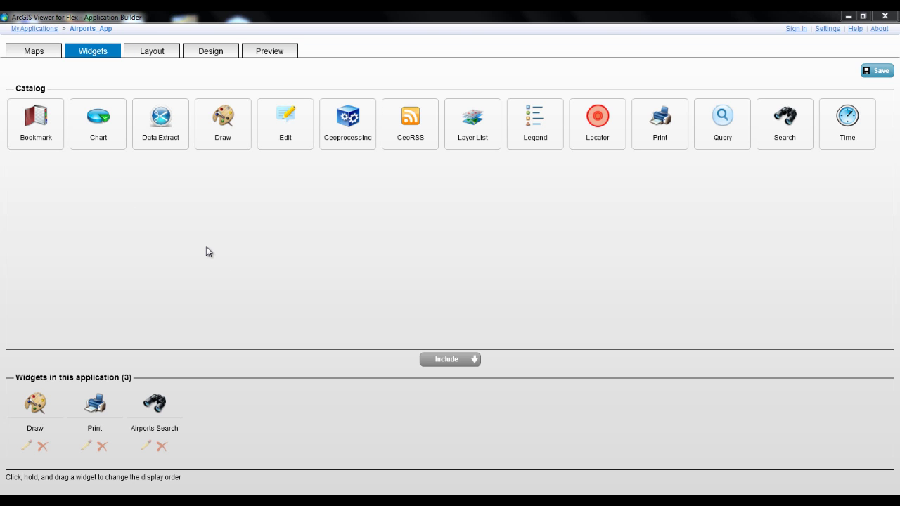
pyautogui.click(96, 144)
pyautogui.click(448, 359)
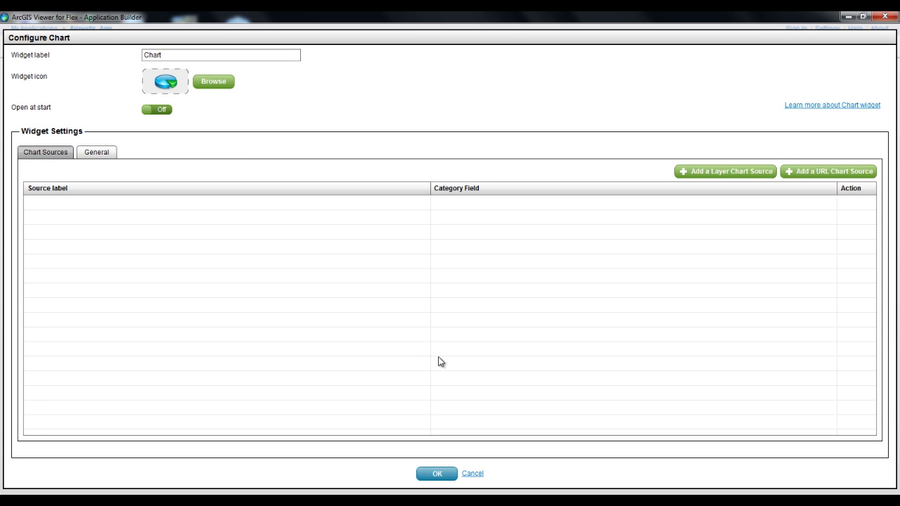
pyautogui.click(183, 57)
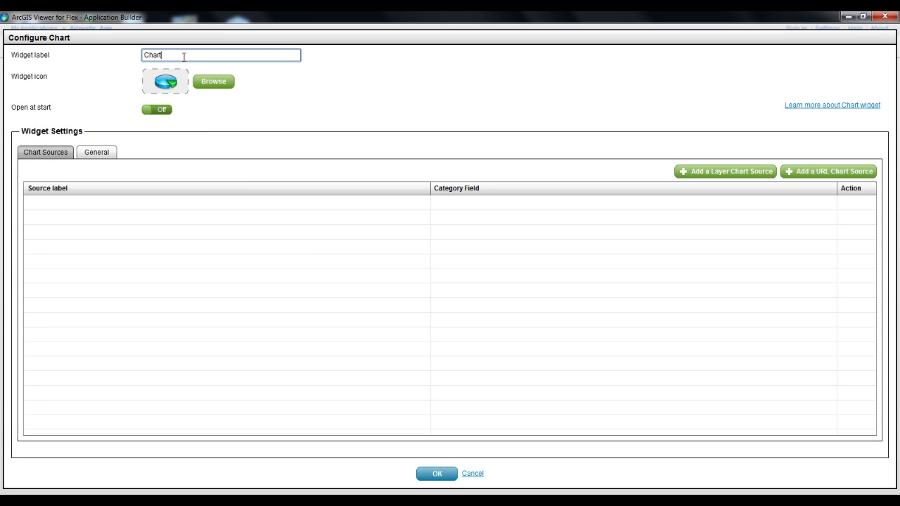
pyautogui.moveTo(183, 57); pyautogui.dragTo(136, 57)
pyautogui.write('Airports Statistics')
# Start a layer chart source for the widget based on the airports layer and load its fields.
pyautogui.click(733, 173)
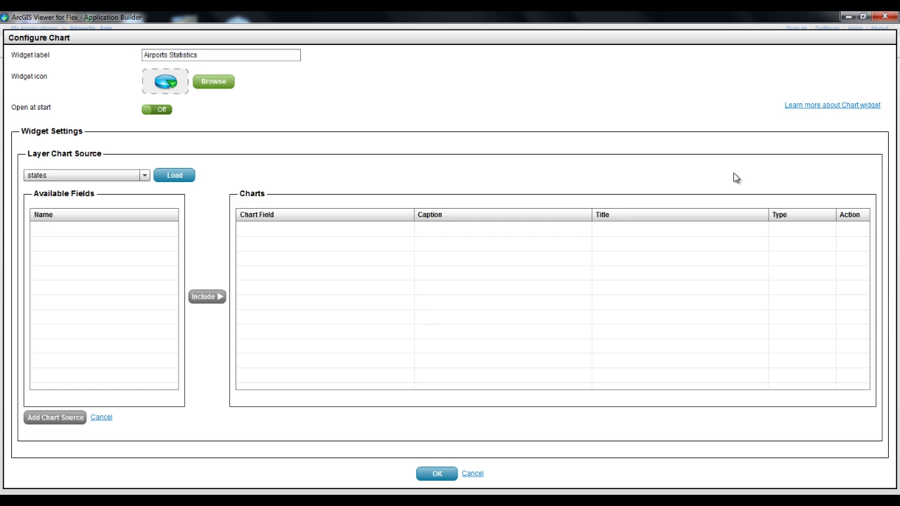
pyautogui.click(101, 173)
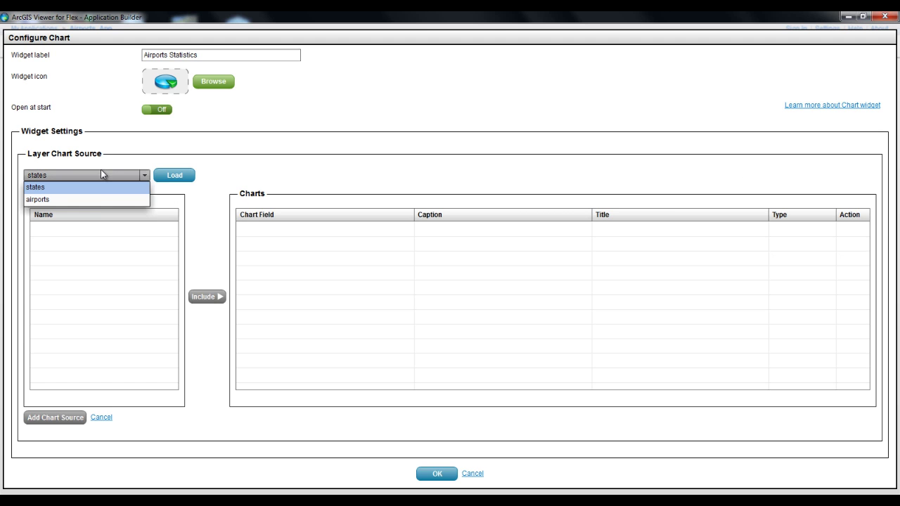
pyautogui.click(97, 196)
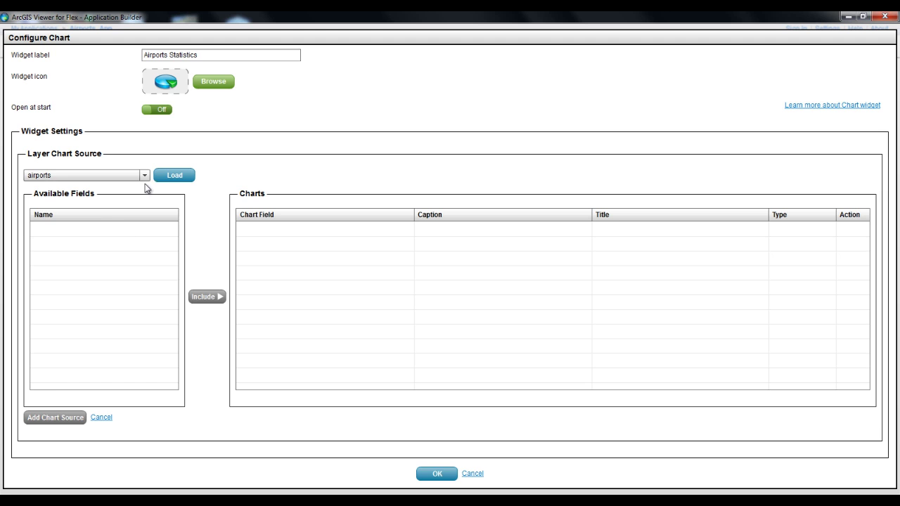
pyautogui.click(166, 175)
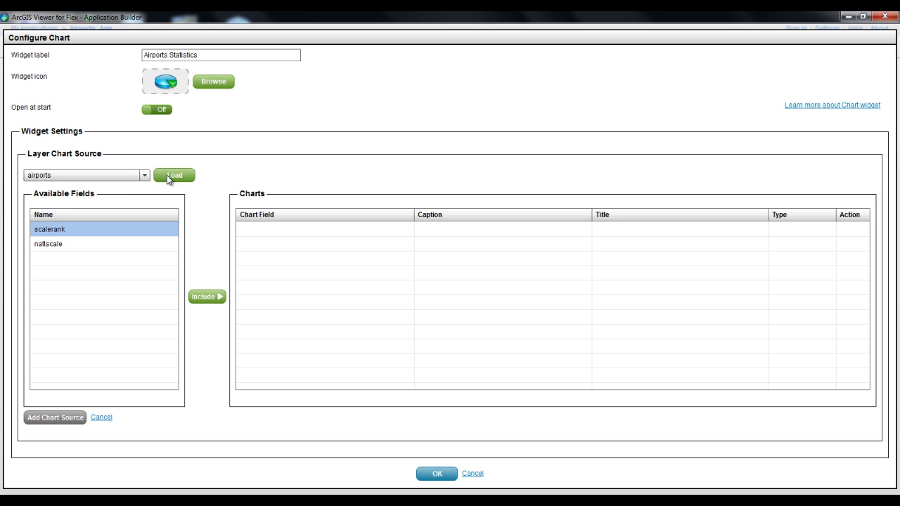
# Include the scalerank field twice, as a bar chart and as a pie chart, and confirm the Chart widget's configuration.
pyautogui.click(84, 246)
pyautogui.click(85, 230)
pyautogui.click(207, 297)
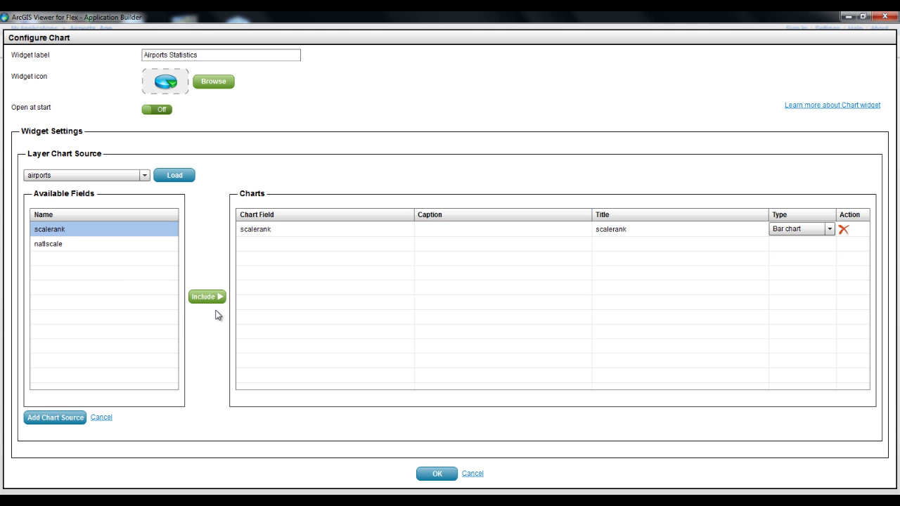
pyautogui.click(199, 296)
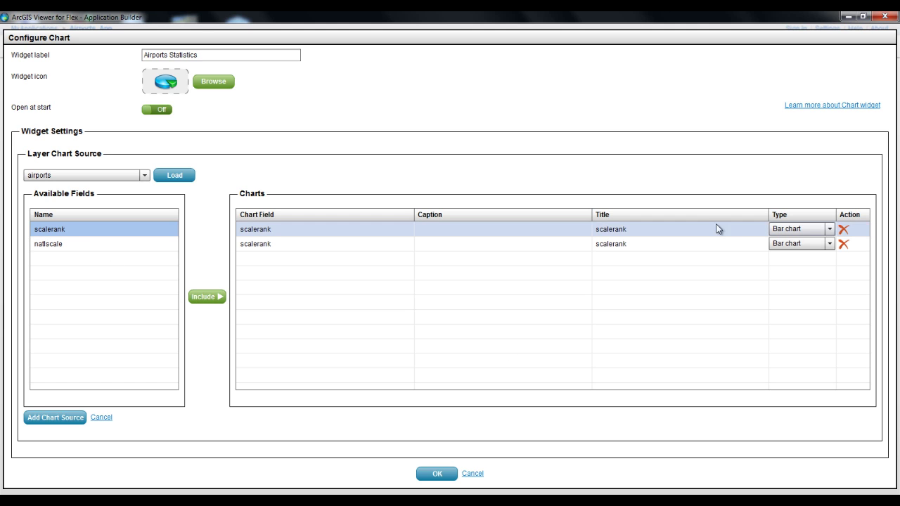
pyautogui.click(829, 244)
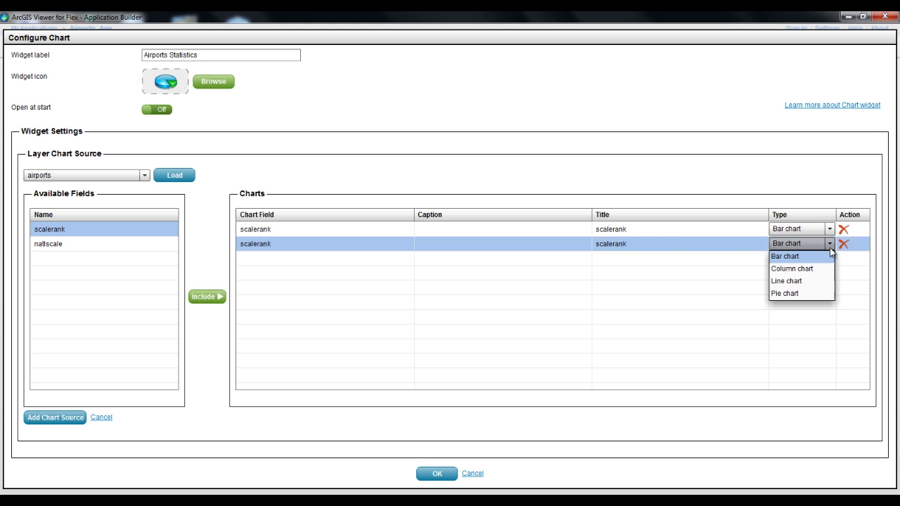
pyautogui.click(798, 294)
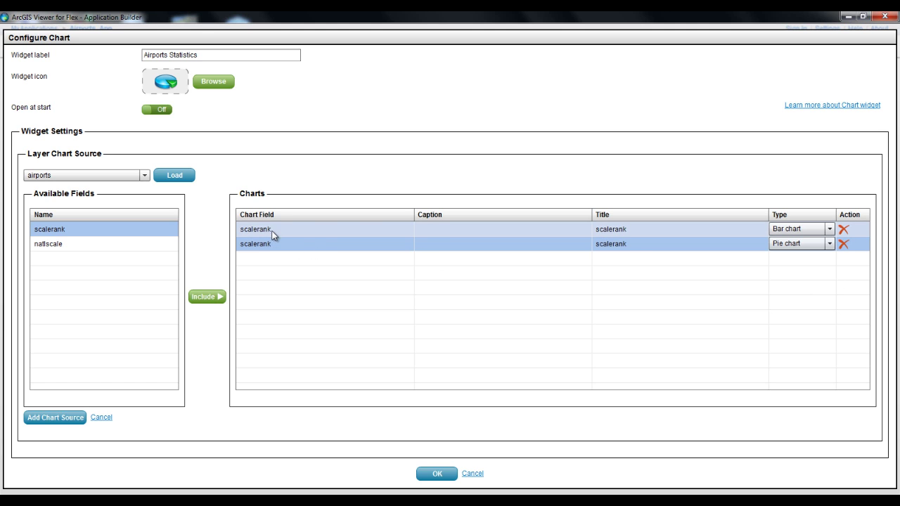
pyautogui.click(435, 471)
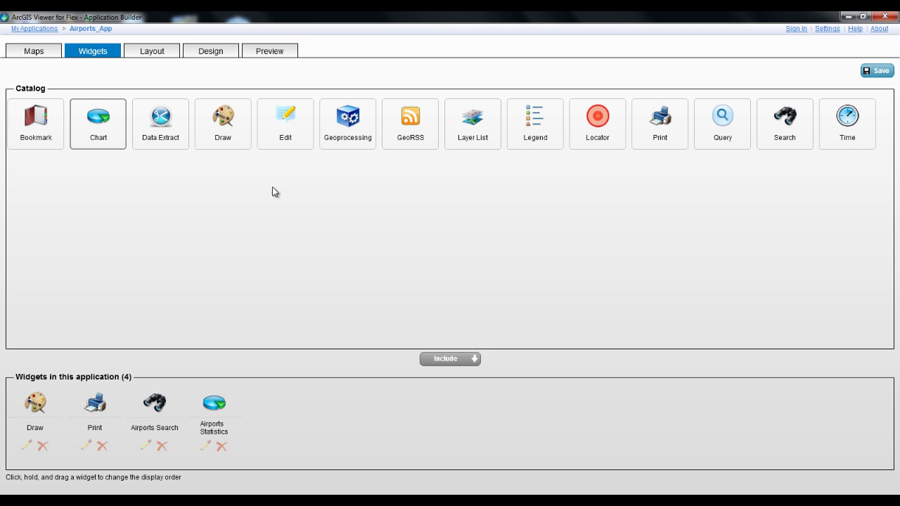
# Save the changes and preview the application, dismissing the splash screen and collapsing the attribute table.
pyautogui.click(280, 53)
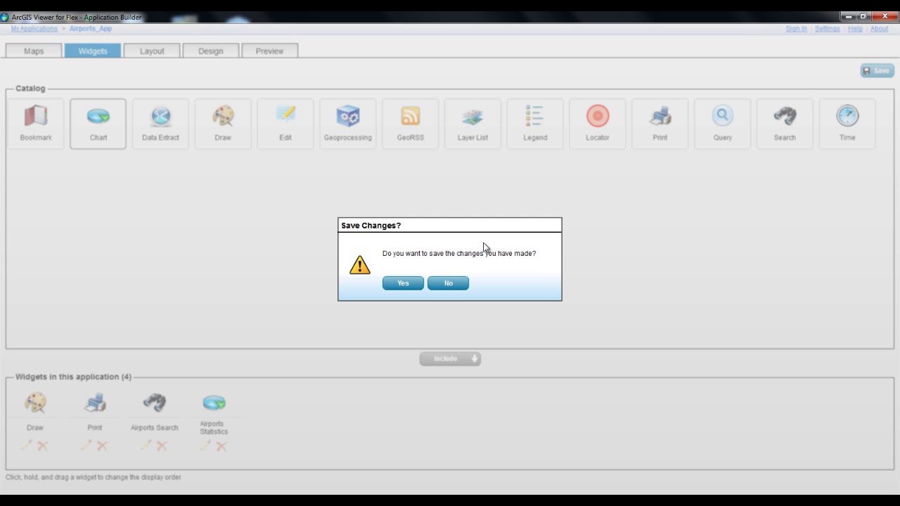
pyautogui.click(399, 287)
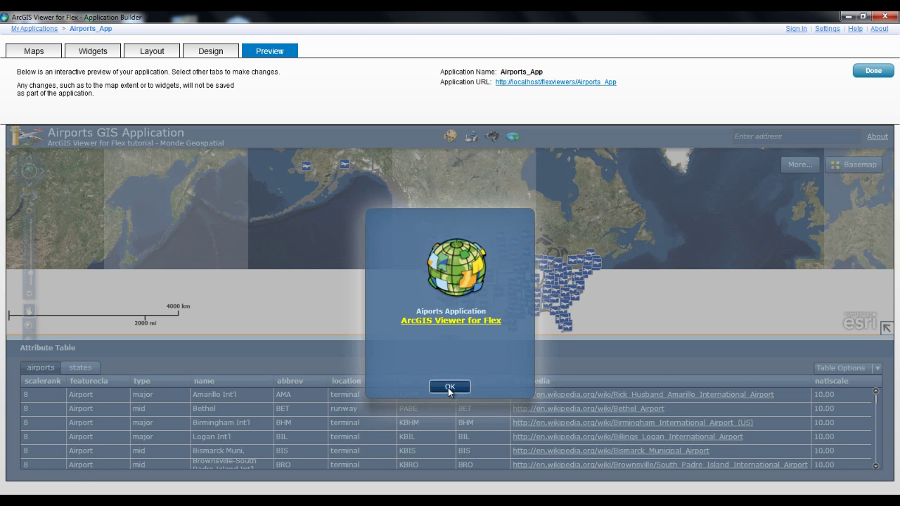
pyautogui.click(448, 388)
pyautogui.click(449, 338)
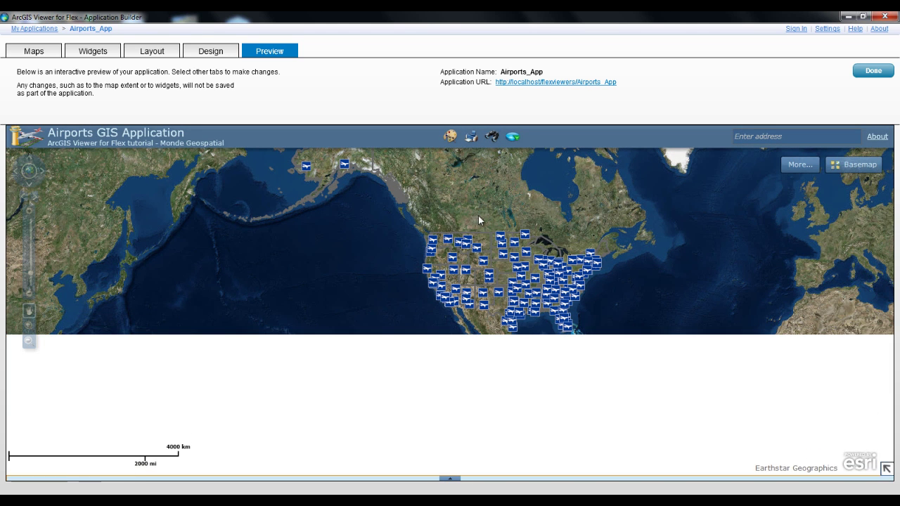
# Open the Airports Statistics widget beside the navigation controls and zoom the map to the contiguous United States.
pyautogui.click(513, 138)
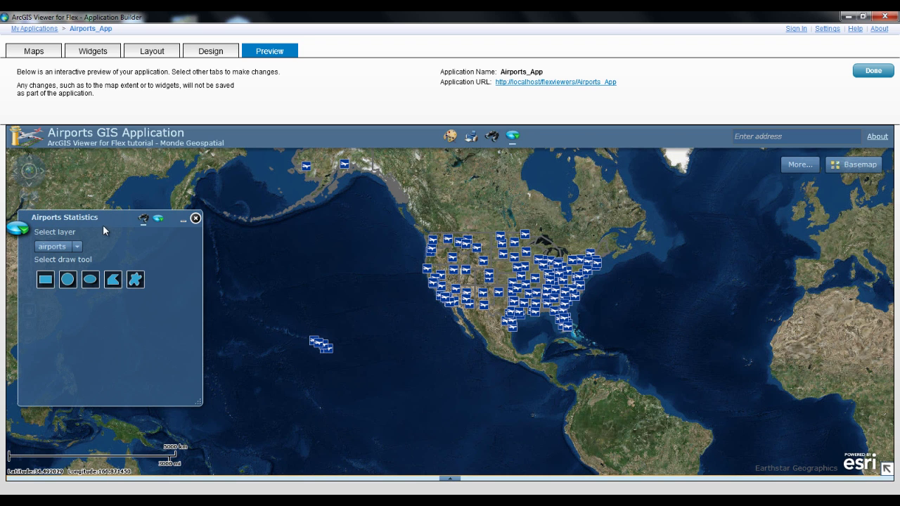
pyautogui.moveTo(139, 224); pyautogui.dragTo(205, 219)
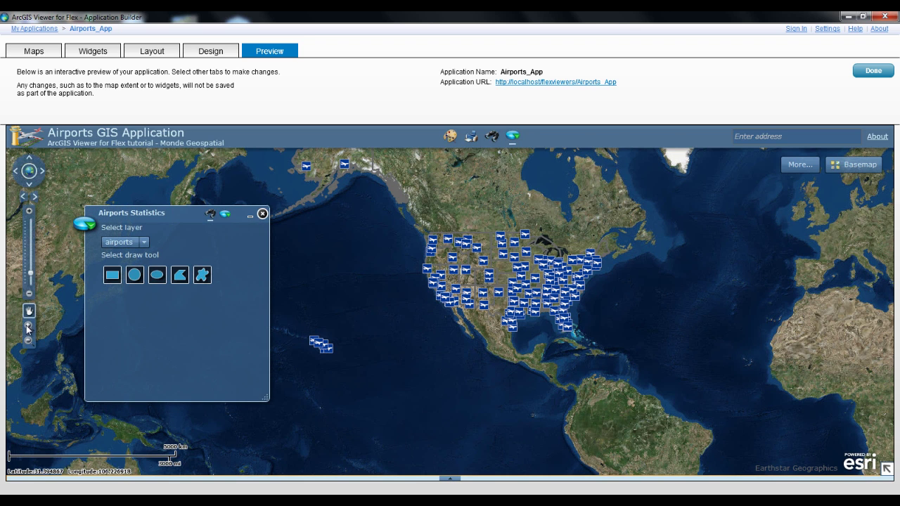
pyautogui.moveTo(414, 236); pyautogui.dragTo(505, 323)
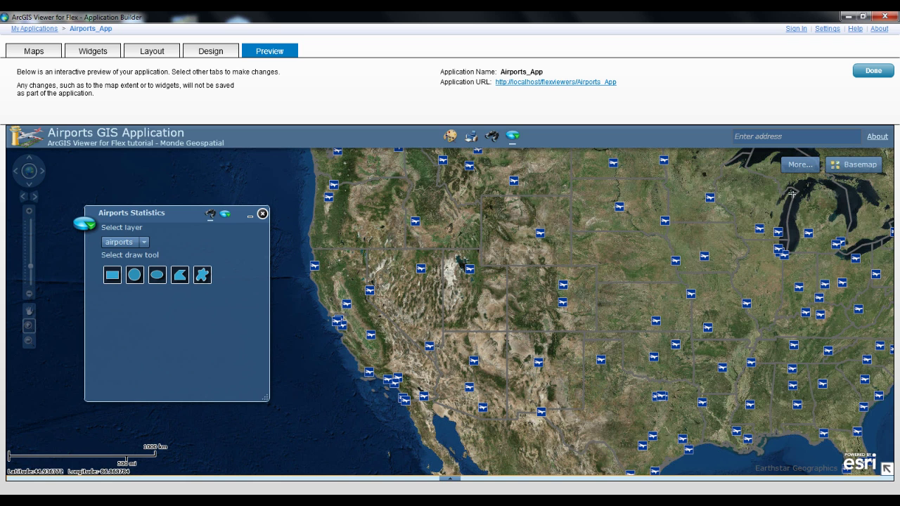
# Switch the preview's basemap from satellite imagery to a map with labelled states, cities and roads.
pyautogui.moveTo(833, 172)
pyautogui.click(844, 204)
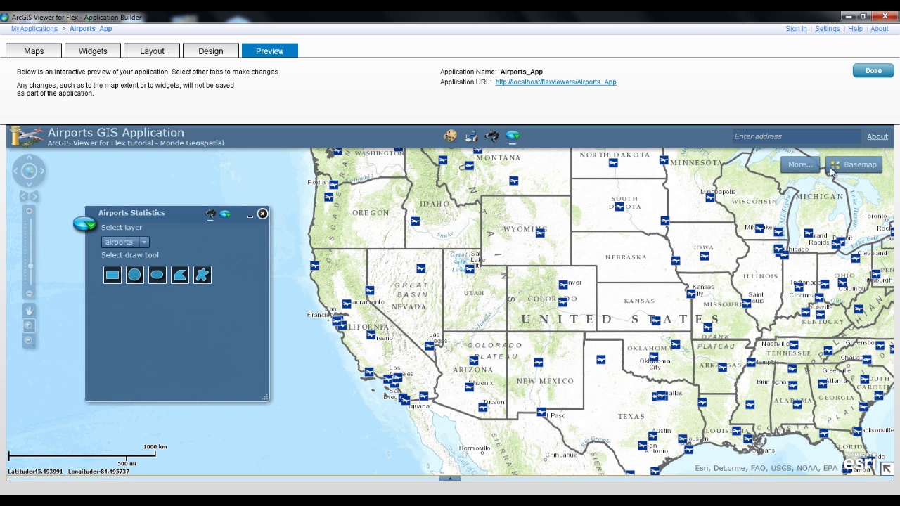
pyautogui.moveTo(850, 166)
pyautogui.click(796, 191)
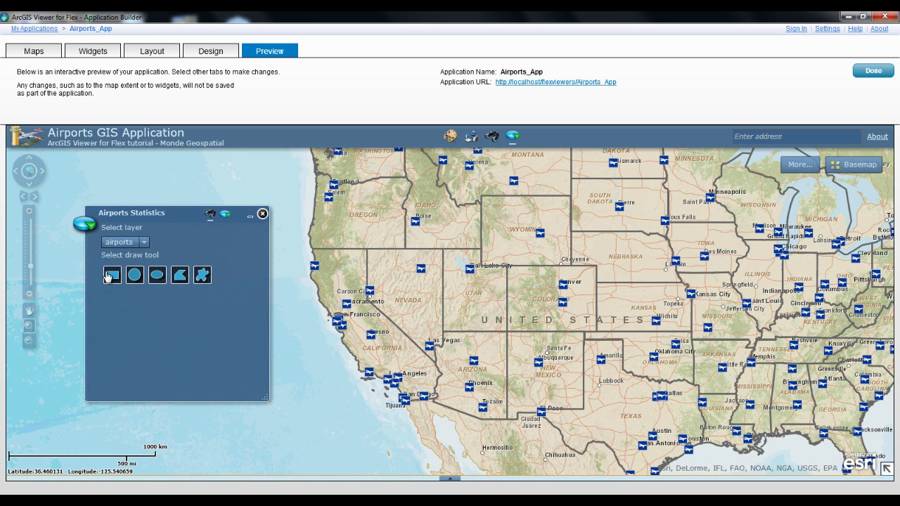
# Select the airports within a circle centred on southwestern Wyoming and inspect the scalerank bar chart in the enlarged widget.
pyautogui.click(133, 275)
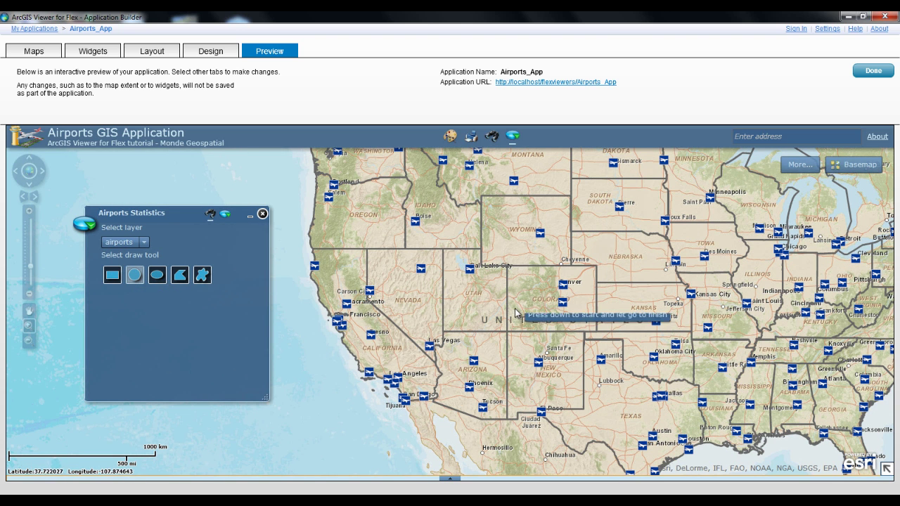
pyautogui.moveTo(496, 256); pyautogui.dragTo(555, 300)
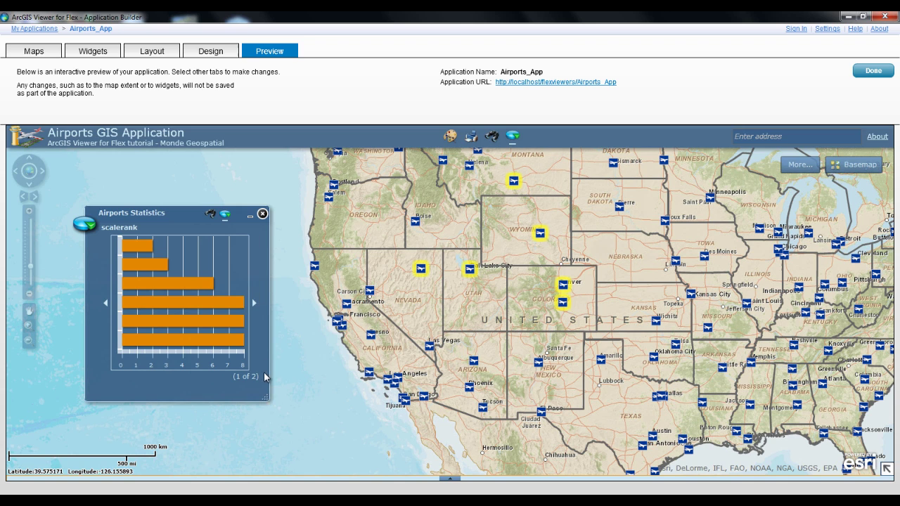
pyautogui.moveTo(266, 399); pyautogui.dragTo(310, 419)
pyautogui.moveTo(149, 253)
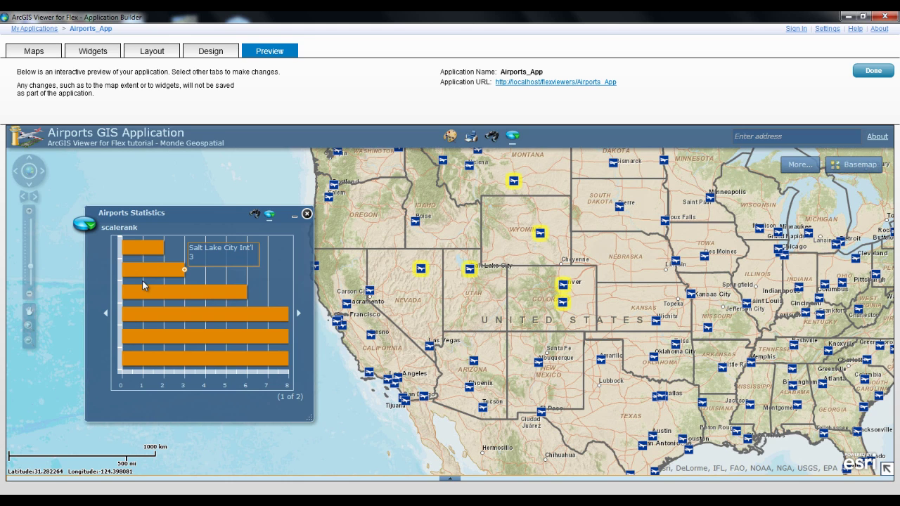
pyautogui.moveTo(141, 293)
pyautogui.moveTo(154, 319)
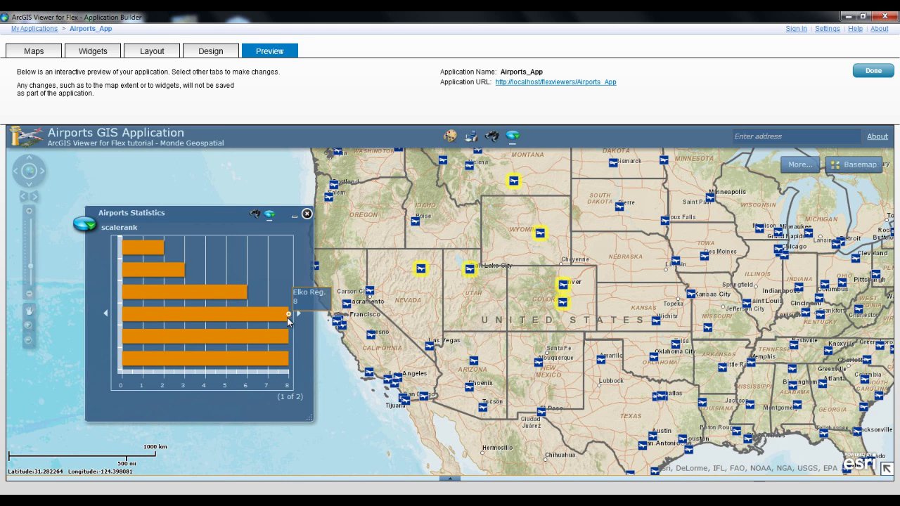
# Show the scalerank pie chart for the selected airports and inspect the airport share of each slice.
pyautogui.click(296, 316)
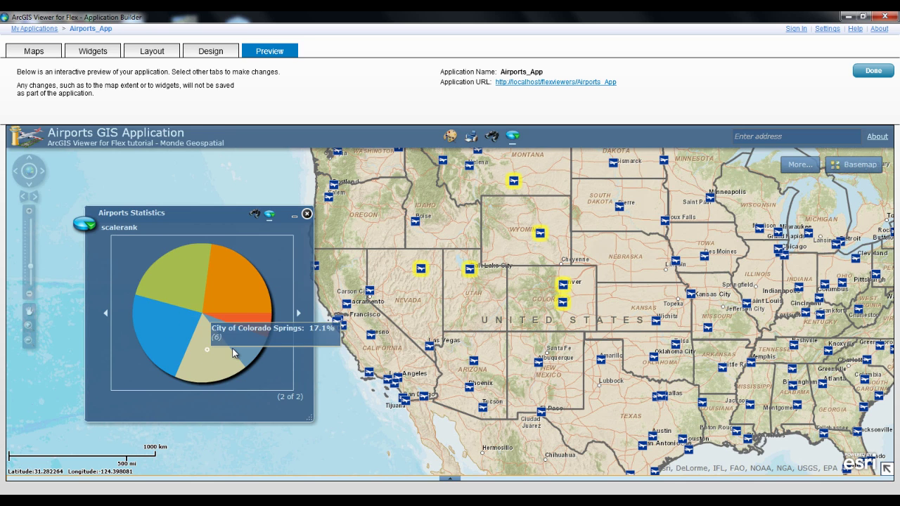
pyautogui.moveTo(247, 320)
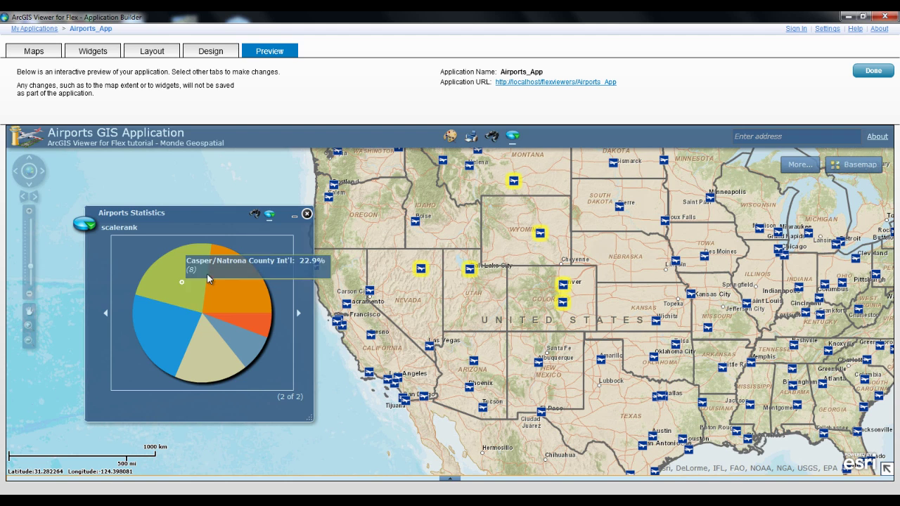
pyautogui.moveTo(168, 327)
pyautogui.moveTo(190, 356)
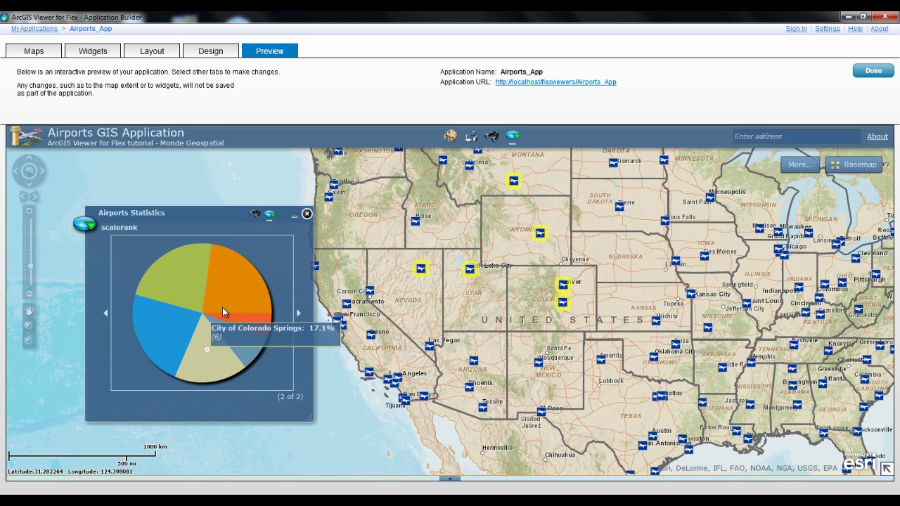
pyautogui.moveTo(226, 297)
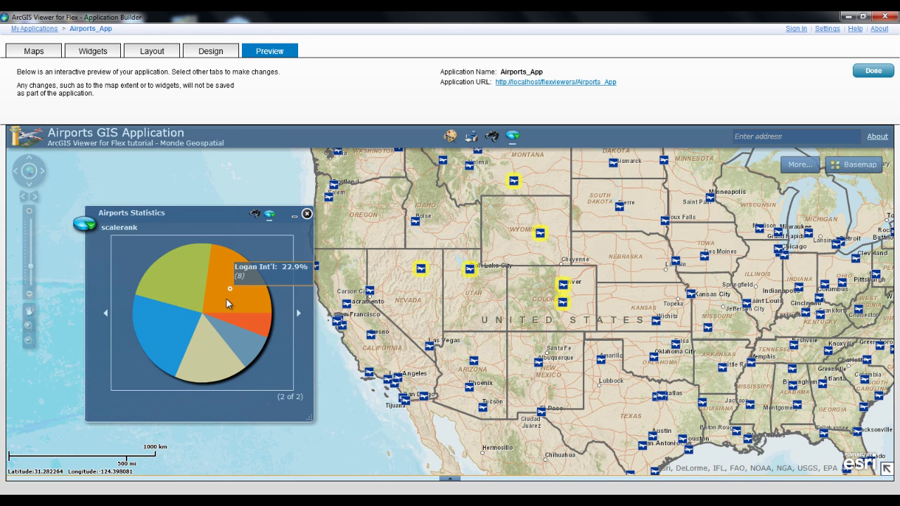
# Return to the widget's draw tools and select the airports between Saint Louis and Cincinnati with a rectangle.
pyautogui.click(252, 218)
pyautogui.click(108, 296)
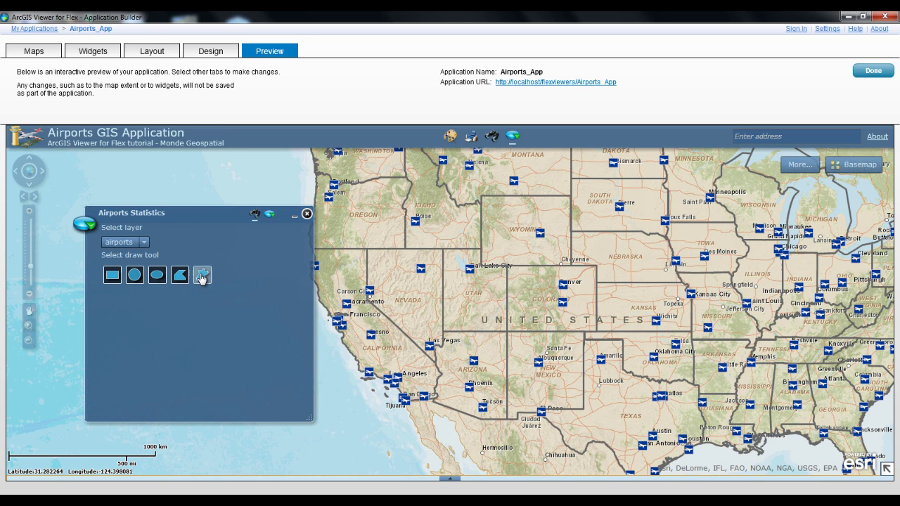
pyautogui.click(112, 275)
pyautogui.moveTo(717, 284); pyautogui.dragTo(824, 341)
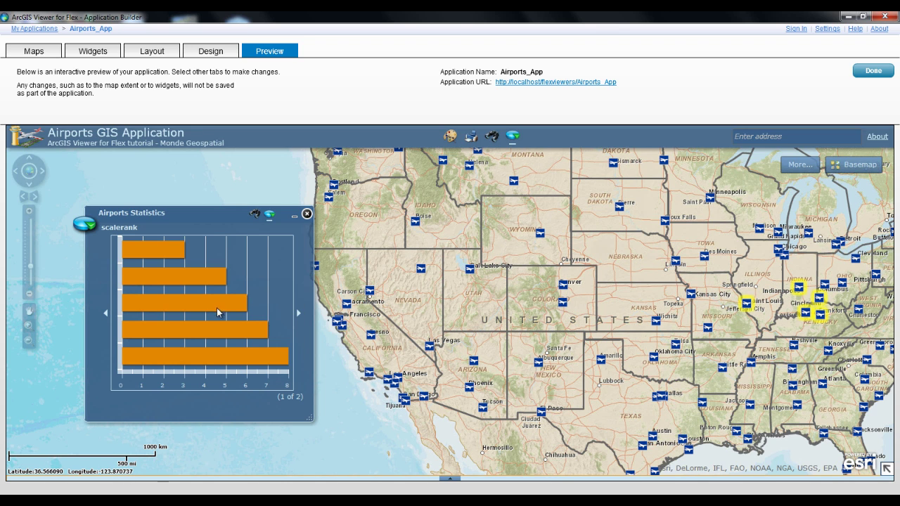
# Examine the bar and pie charts of the rectangle selection, and close the Airports Statistics widget.
pyautogui.moveTo(213, 307)
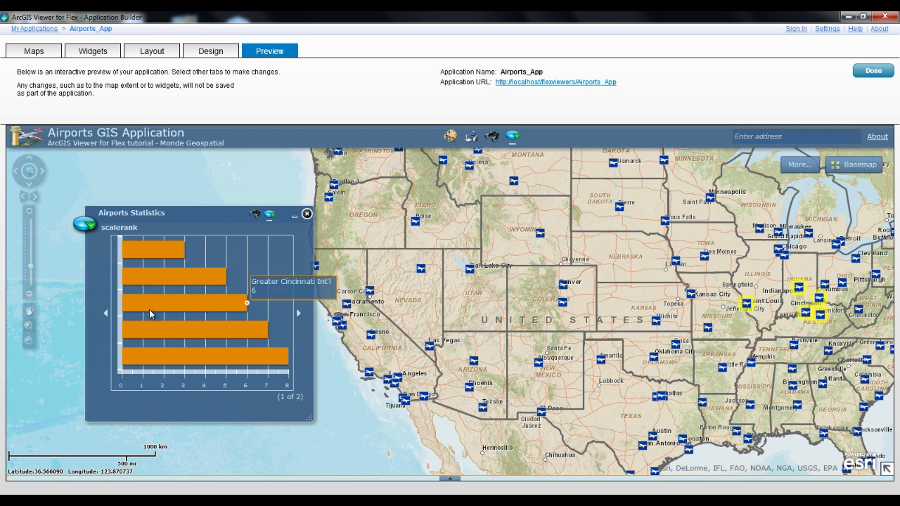
pyautogui.click(107, 317)
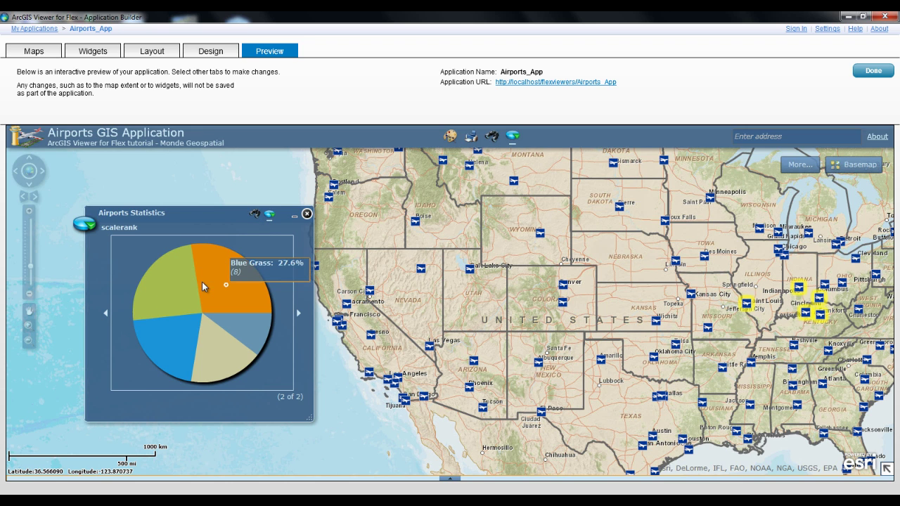
pyautogui.click(307, 214)
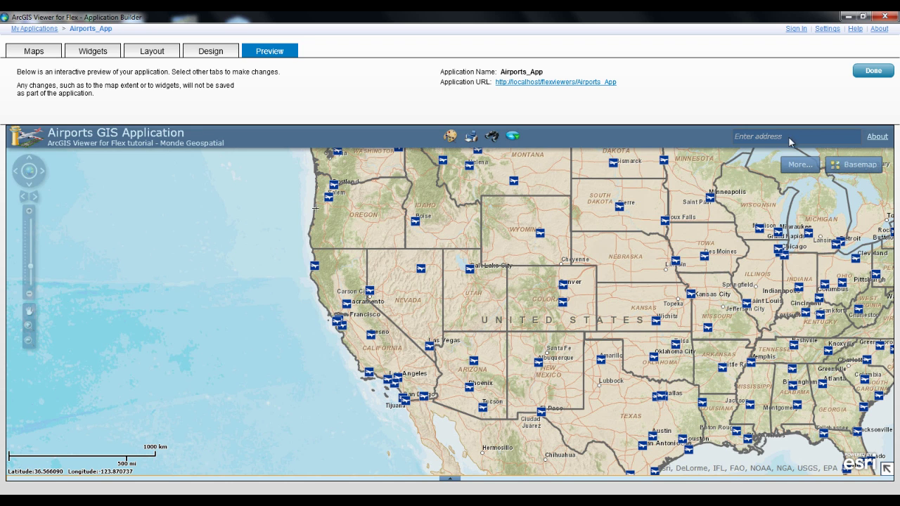
# Add a Legend widget from the catalog to the application, keeping the states and airports operational layers in the legend.
pyautogui.click(102, 55)
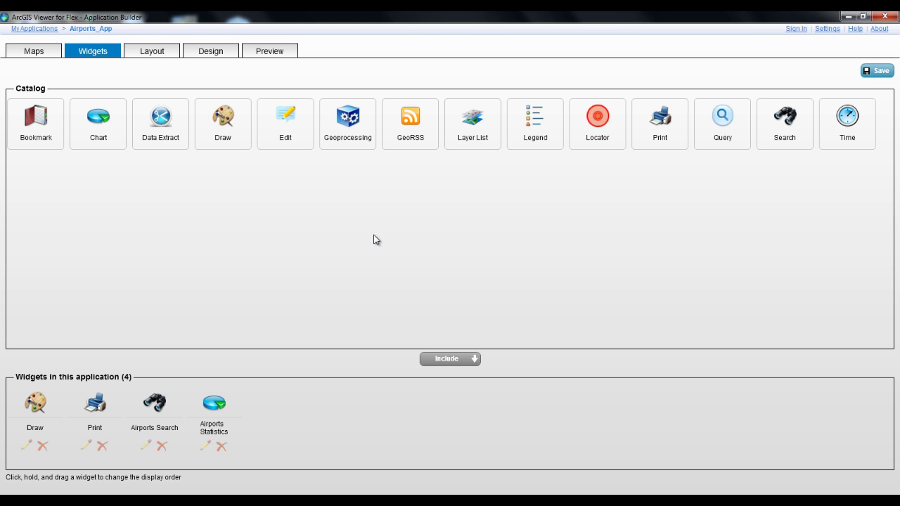
pyautogui.click(552, 134)
pyautogui.click(459, 363)
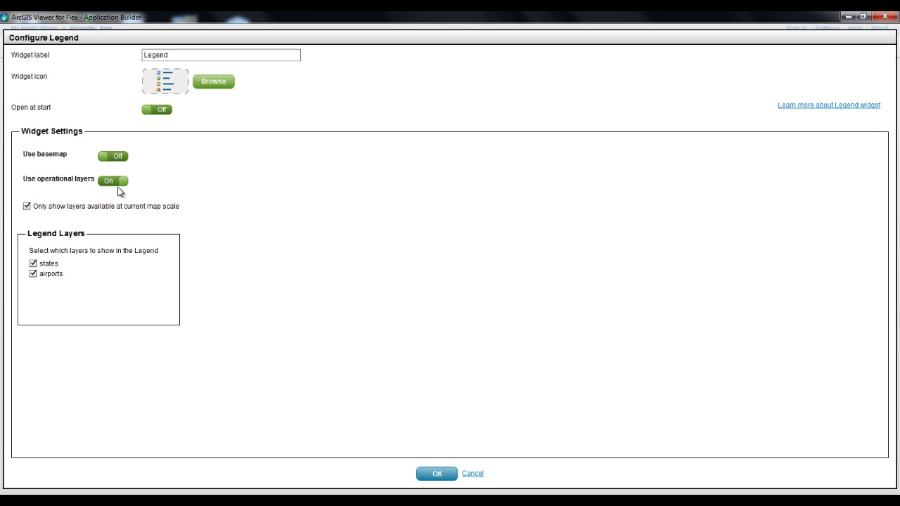
pyautogui.click(439, 475)
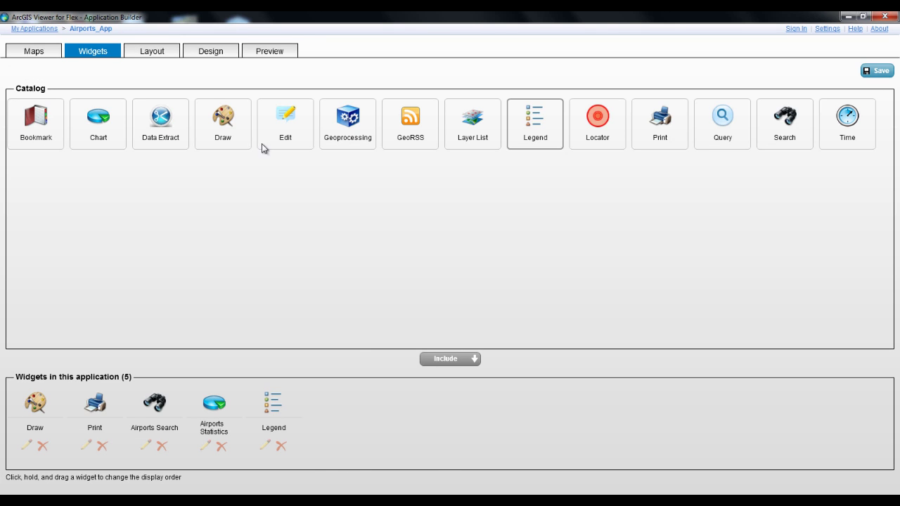
# Save the changes and check the Legend widget in the application preview with the attribute table collapsed.
pyautogui.click(261, 54)
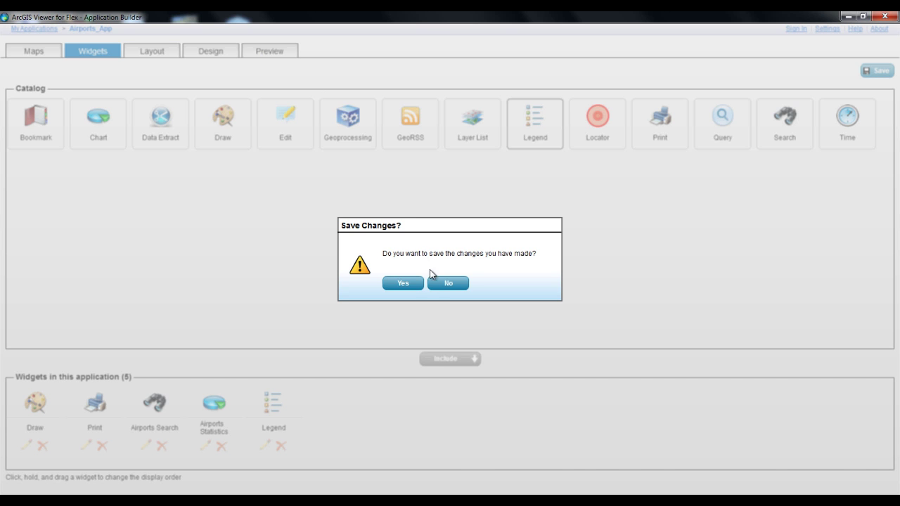
pyautogui.click(402, 283)
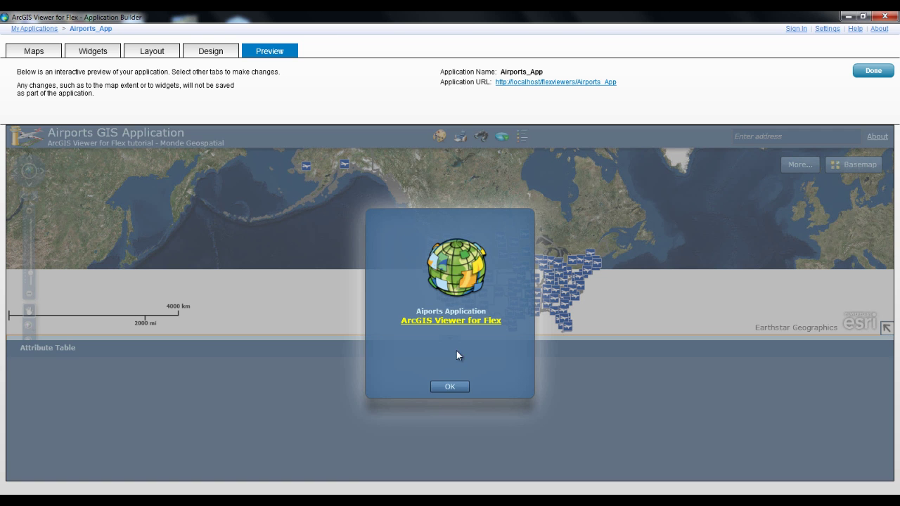
pyautogui.click(447, 386)
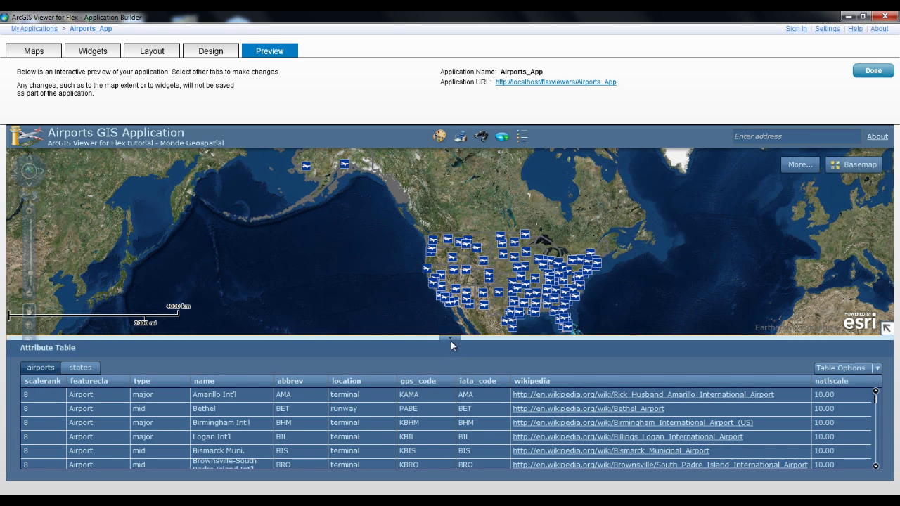
pyautogui.click(450, 339)
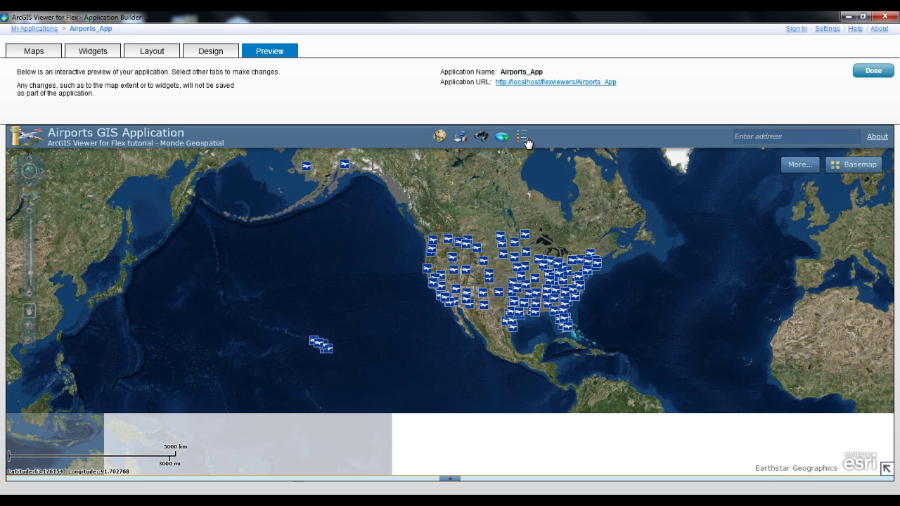
pyautogui.click(523, 137)
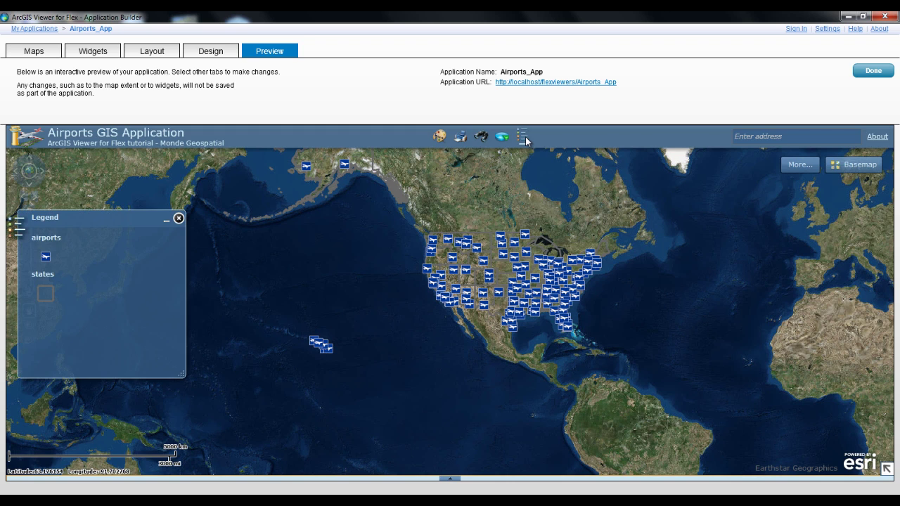
pyautogui.click(178, 218)
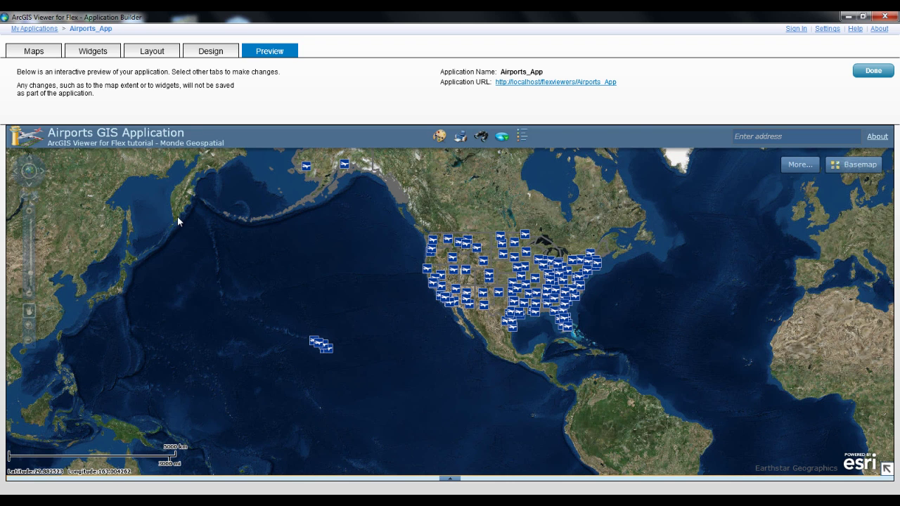
# Return to the application's widget configuration, and switch to the web browser to open arcgis.com.
pyautogui.click(97, 56)
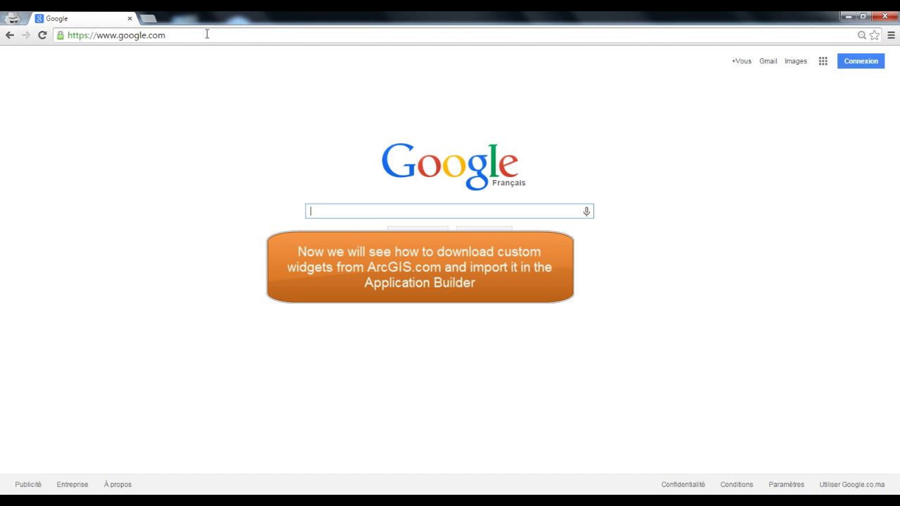
pyautogui.click(207, 32)
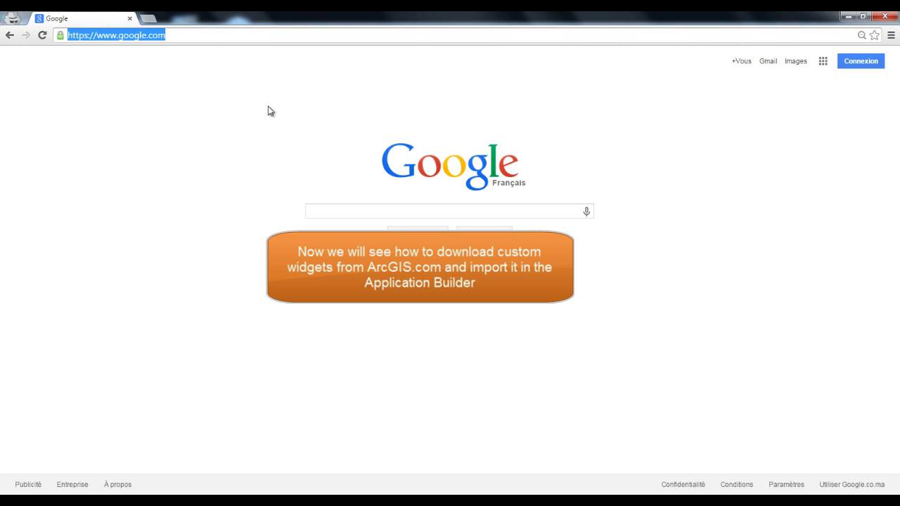
pyautogui.write('arcgis')
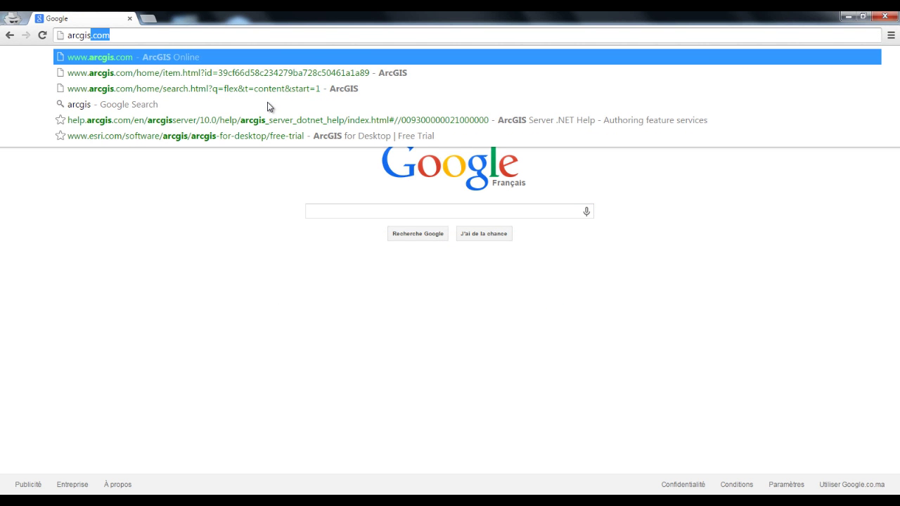
pyautogui.write('.com')
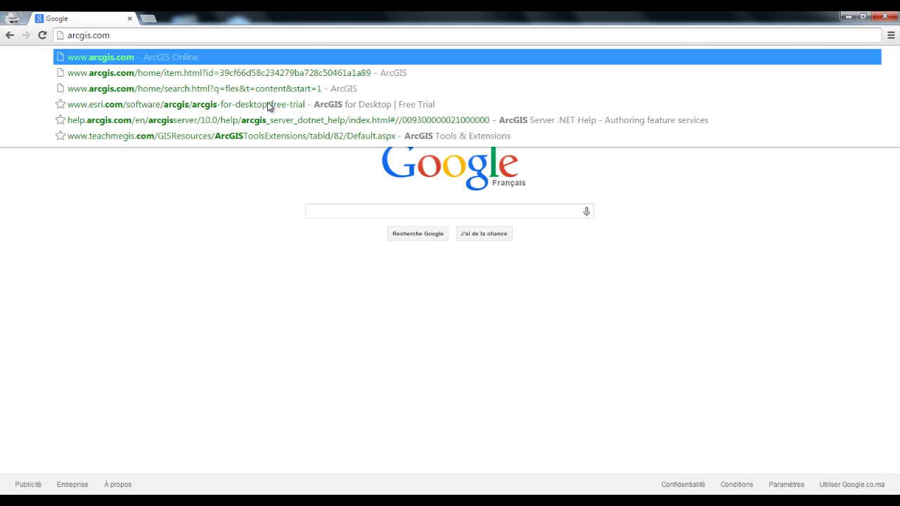
pyautogui.press('Return')
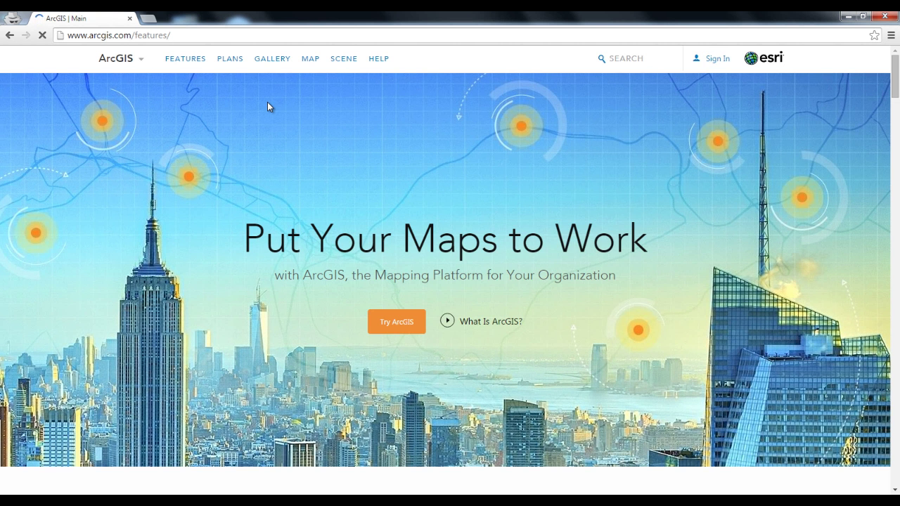
# Open the ArcGIS gallery and search all content for flex.
pyautogui.click(271, 62)
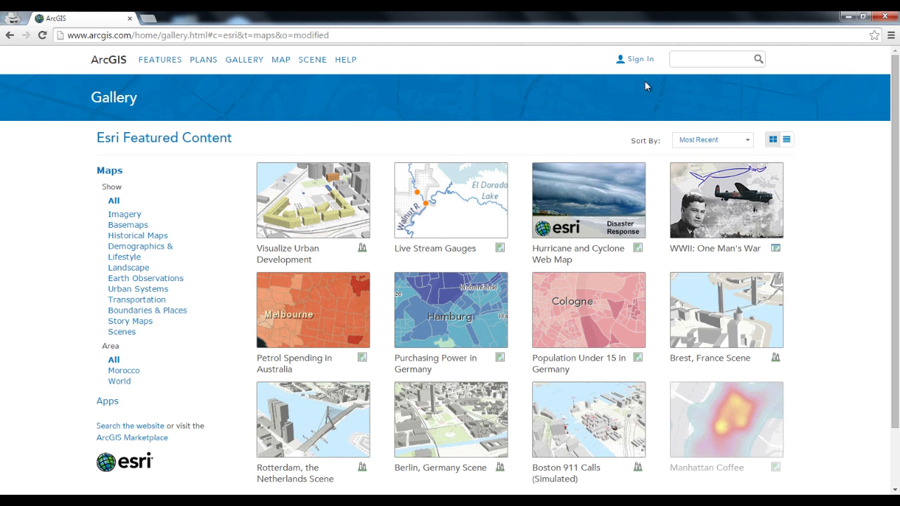
pyautogui.click(712, 63)
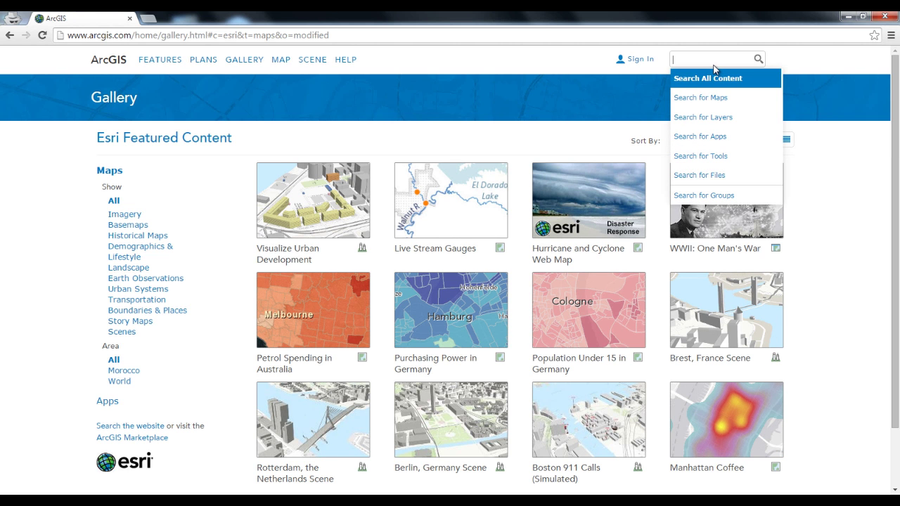
pyautogui.write('flex')
pyautogui.press('Return')
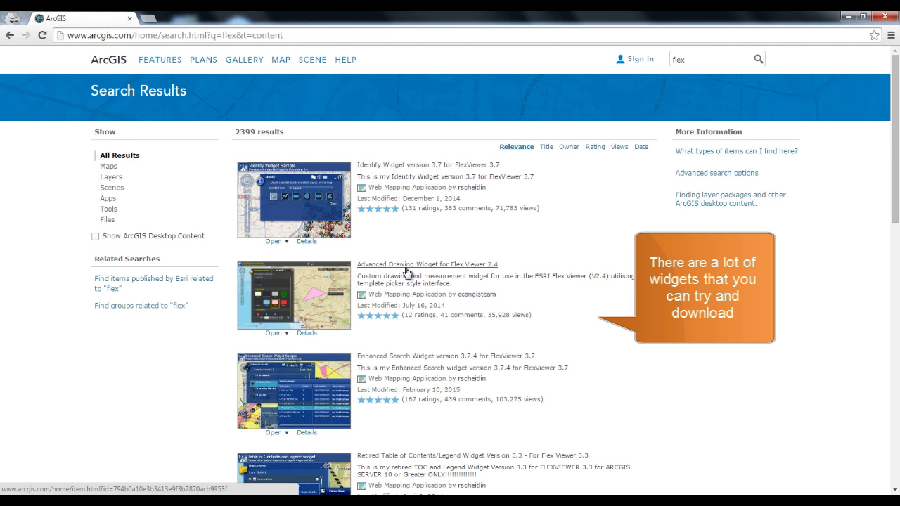
# Examine the widgets listed on the first page of the flex search results.
pyautogui.scroll(-1, 426, 274)
pyautogui.scroll(-1, 425, 271)
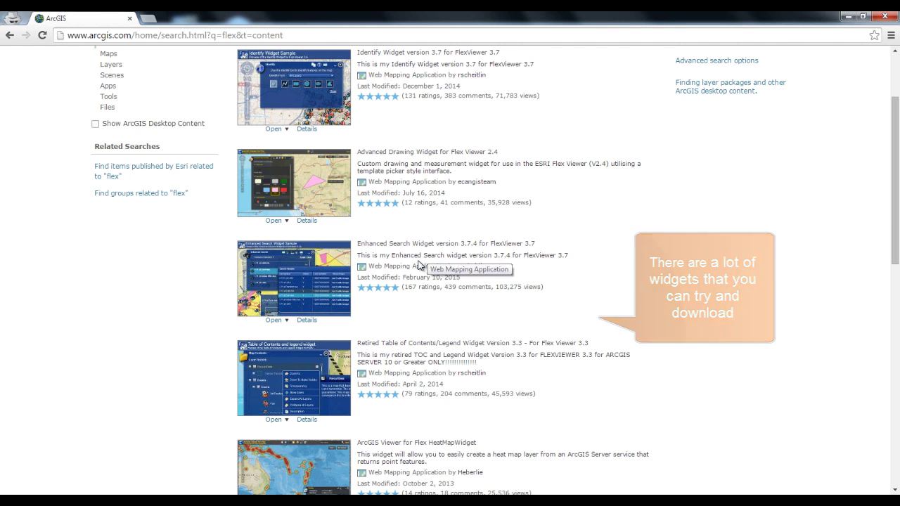
pyautogui.scroll(-1, 418, 261)
pyautogui.scroll(-2, 418, 262)
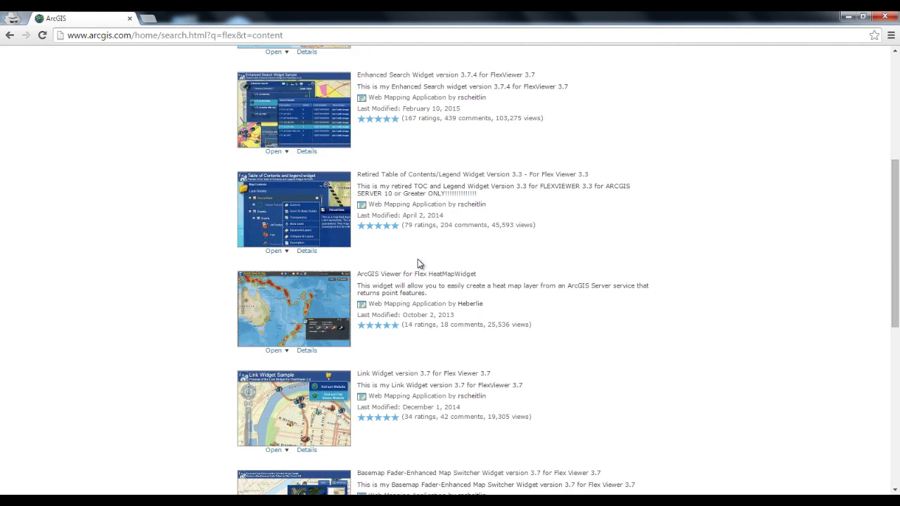
pyautogui.scroll(-2, 577, 299)
pyautogui.scroll(-3, 575, 299)
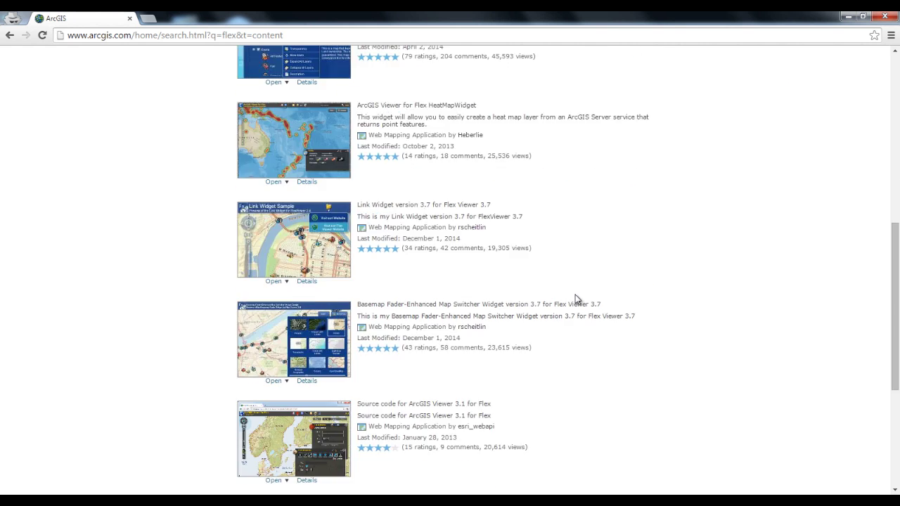
pyautogui.scroll(-3, 575, 300)
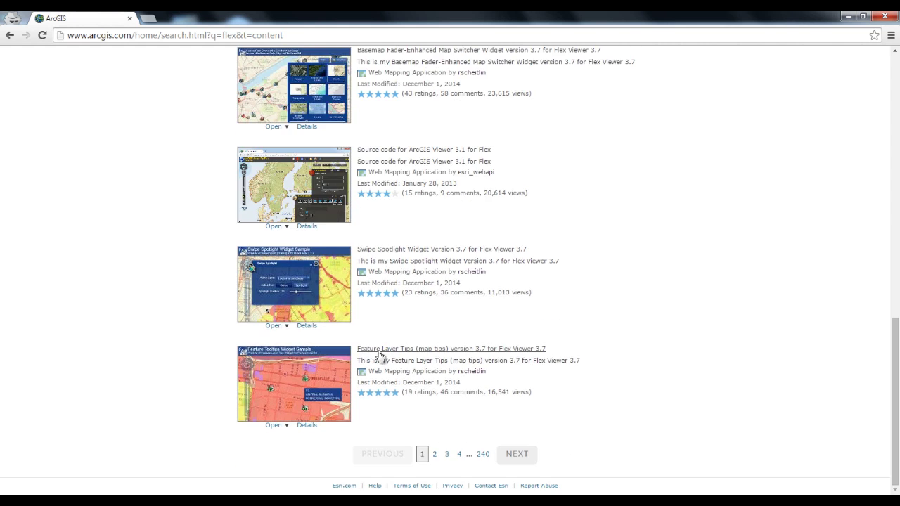
# Examine the widgets on the third results page, including the Export PDF Flex widget.
pyautogui.click(446, 455)
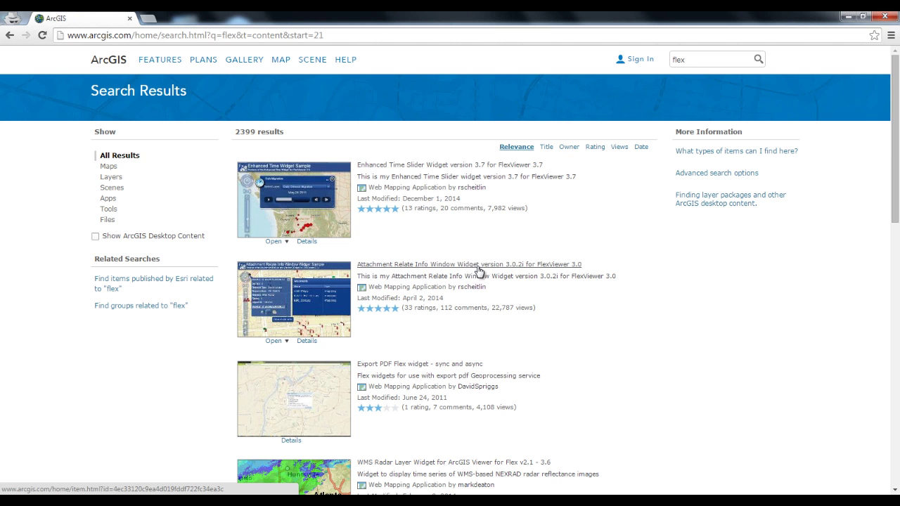
pyautogui.scroll(-3, 478, 269)
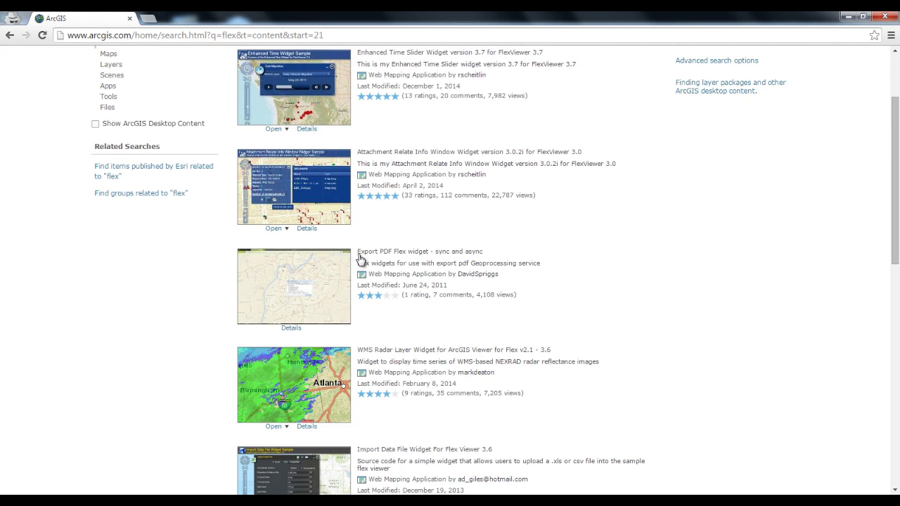
pyautogui.moveTo(502, 261); pyautogui.dragTo(355, 243)
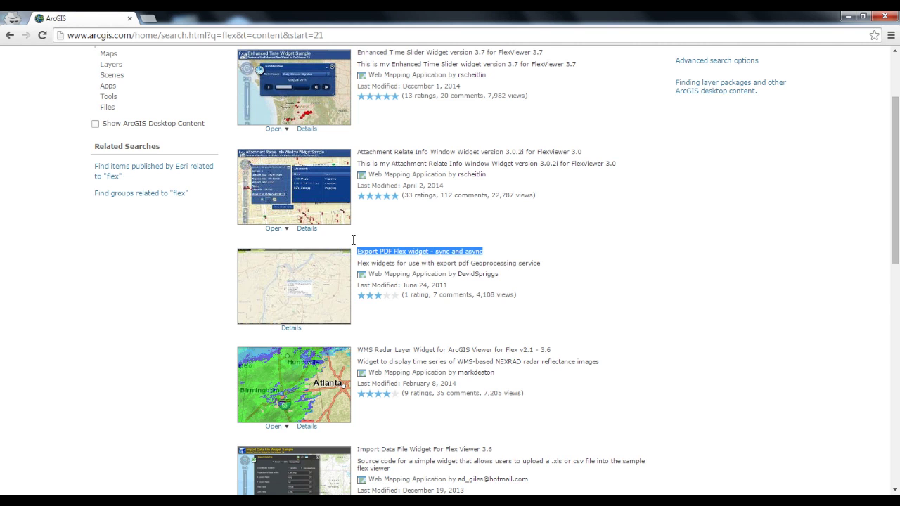
pyautogui.click(656, 272)
pyautogui.scroll(-3, 656, 272)
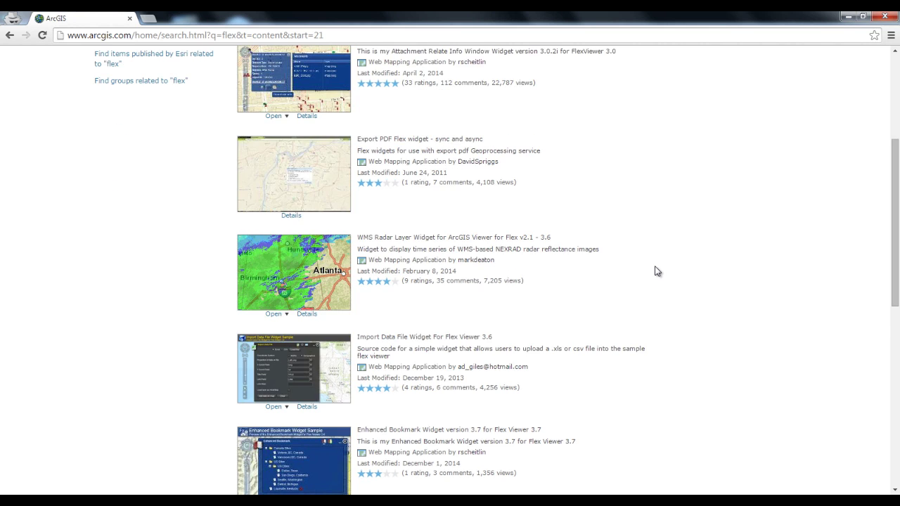
pyautogui.scroll(-5, 656, 271)
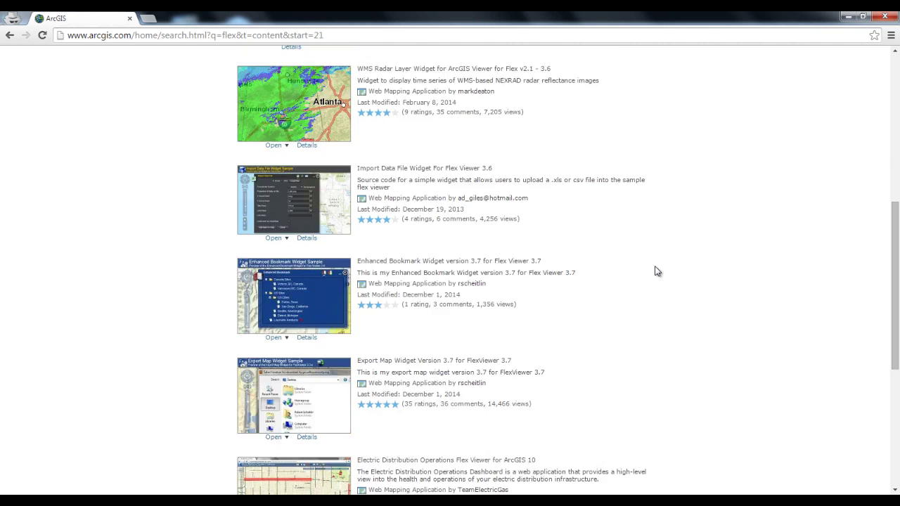
pyautogui.scroll(-3, 656, 271)
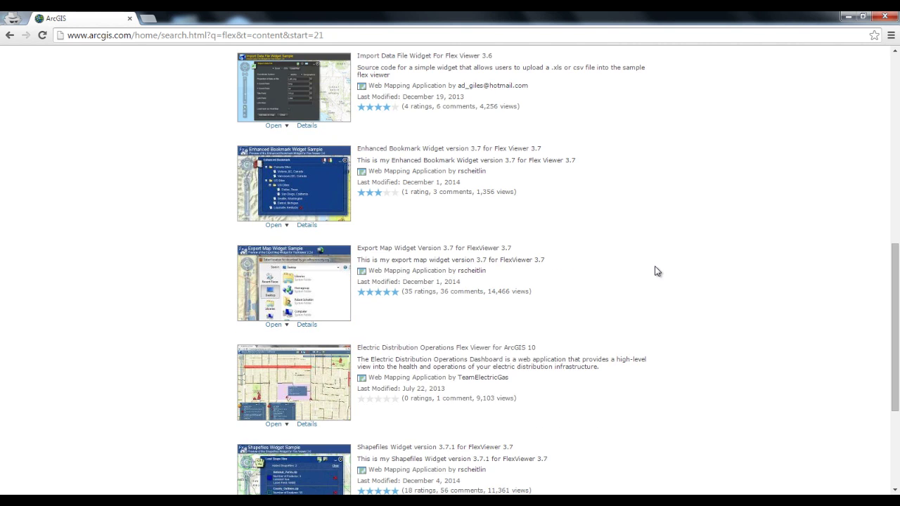
pyautogui.scroll(-3, 656, 271)
pyautogui.scroll(-3, 656, 272)
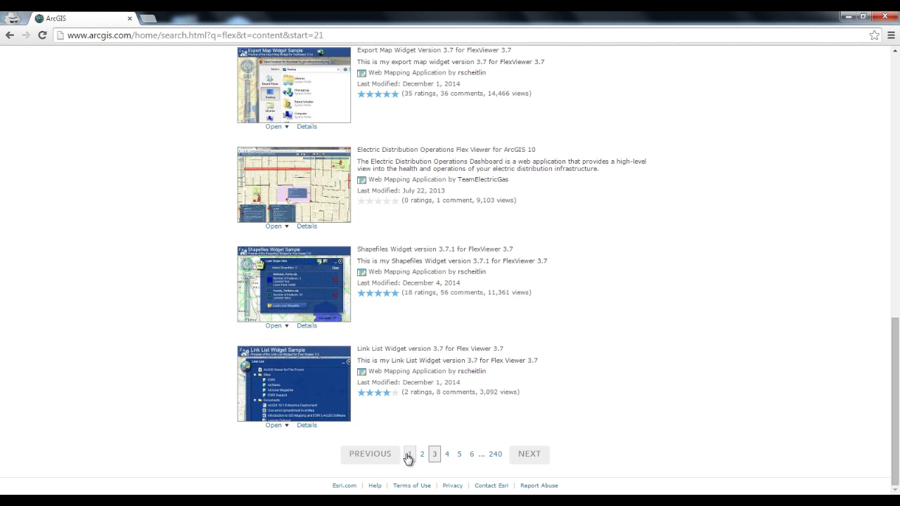
# Return to the first results page and open the sample application of Identify Widget version 3.7 for FlexViewer 3.7.
pyautogui.click(411, 454)
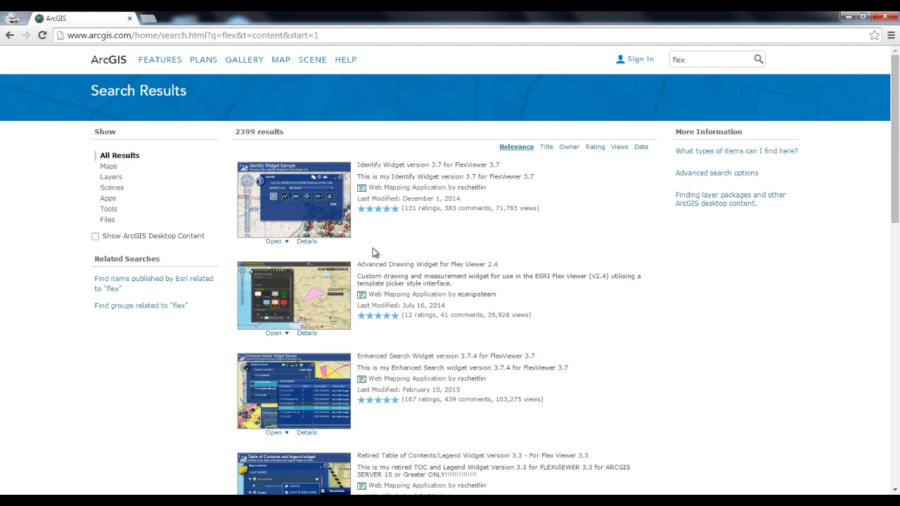
pyautogui.click(286, 243)
pyautogui.click(288, 253)
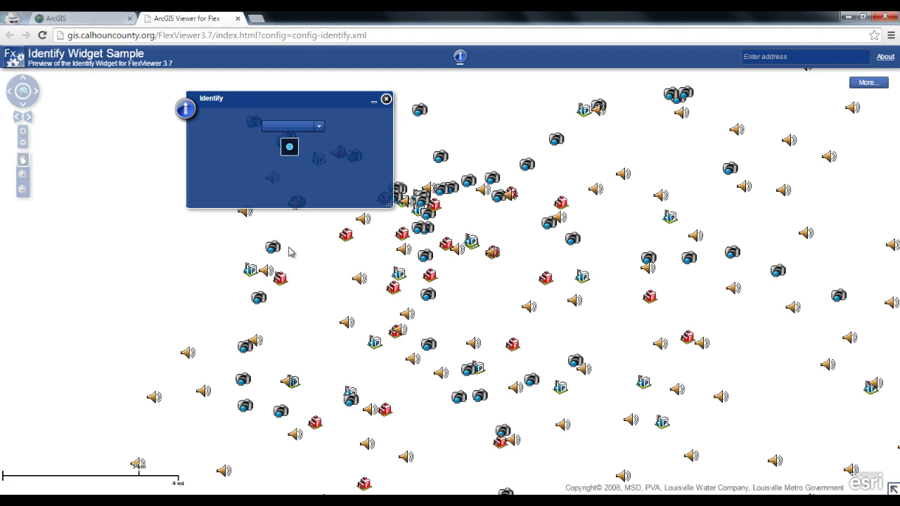
# Identify a traffic camera on the sample map with the Identify widget, examine its information window and close it.
pyautogui.click(298, 127)
pyautogui.click(290, 137)
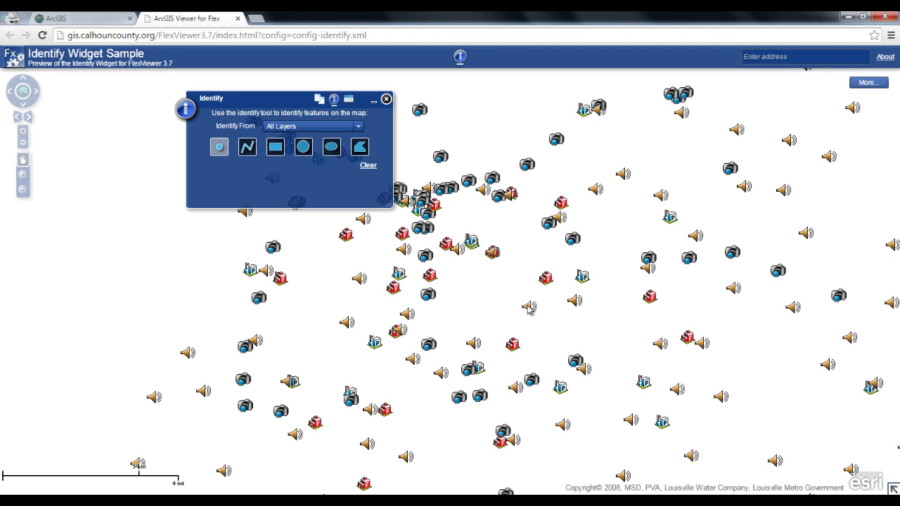
pyautogui.click(429, 298)
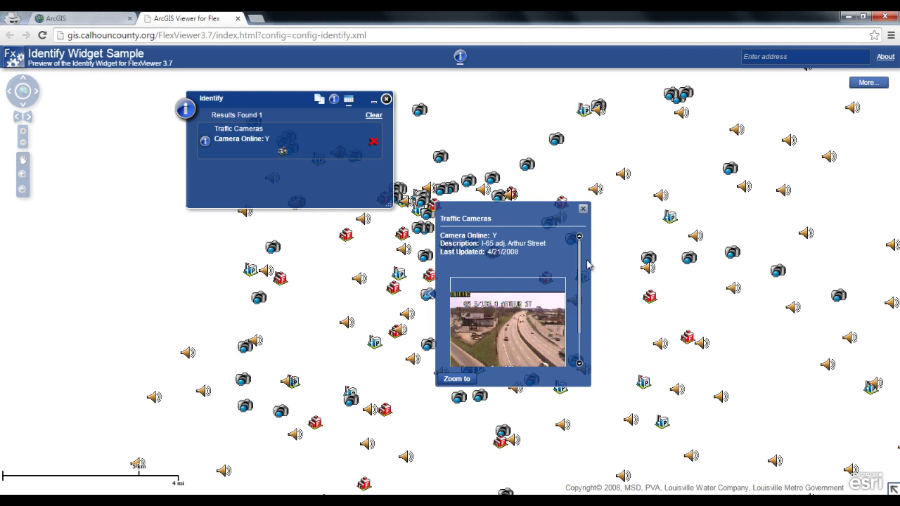
pyautogui.moveTo(581, 296); pyautogui.dragTo(582, 239)
pyautogui.click(583, 209)
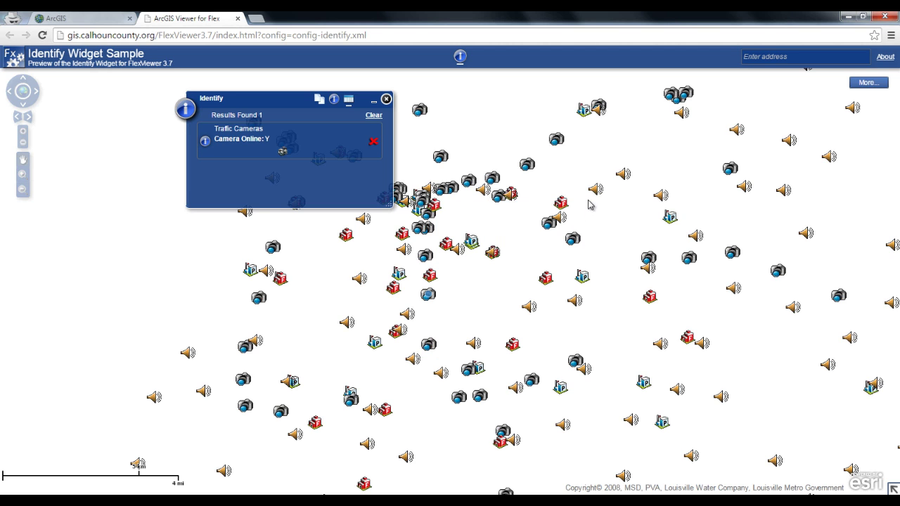
# Identify an emergency siren on the sample map, dismiss its information window and close the sample application.
pyautogui.click(595, 191)
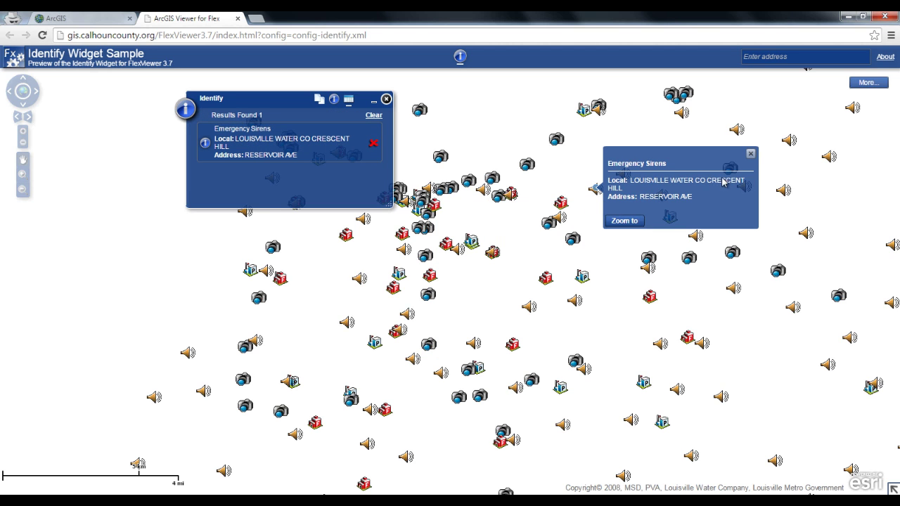
pyautogui.click(750, 155)
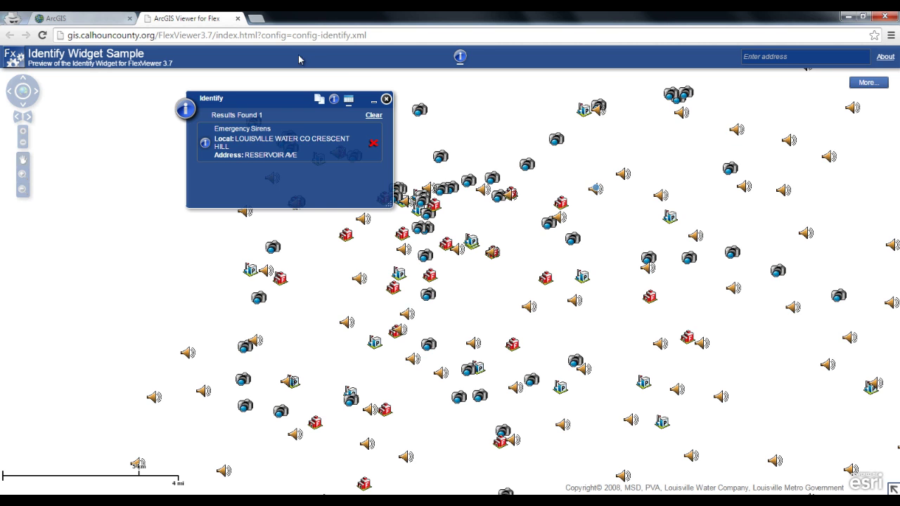
pyautogui.click(238, 19)
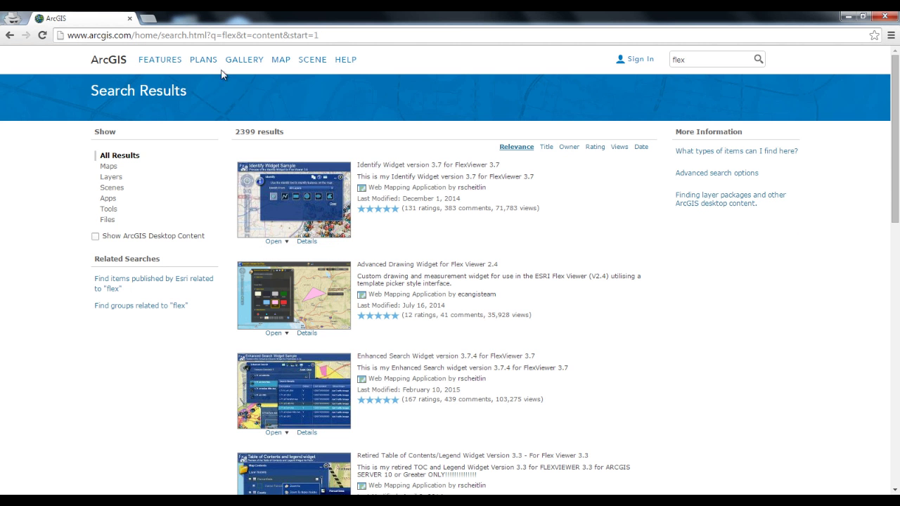
# Open the details of Identify Widget version 3.7 in a new browser tab and find the code attachment among its properties.
pyautogui.rightClick(311, 244)
pyautogui.click(331, 249)
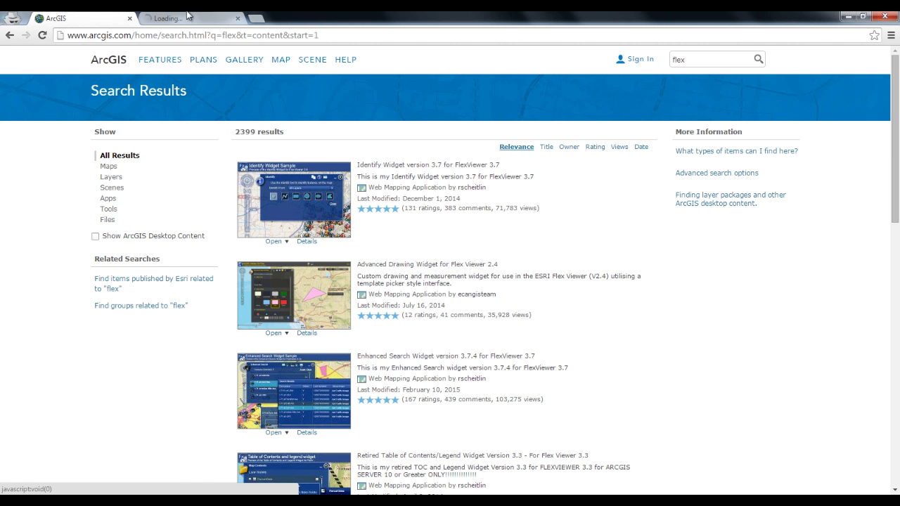
pyautogui.click(187, 16)
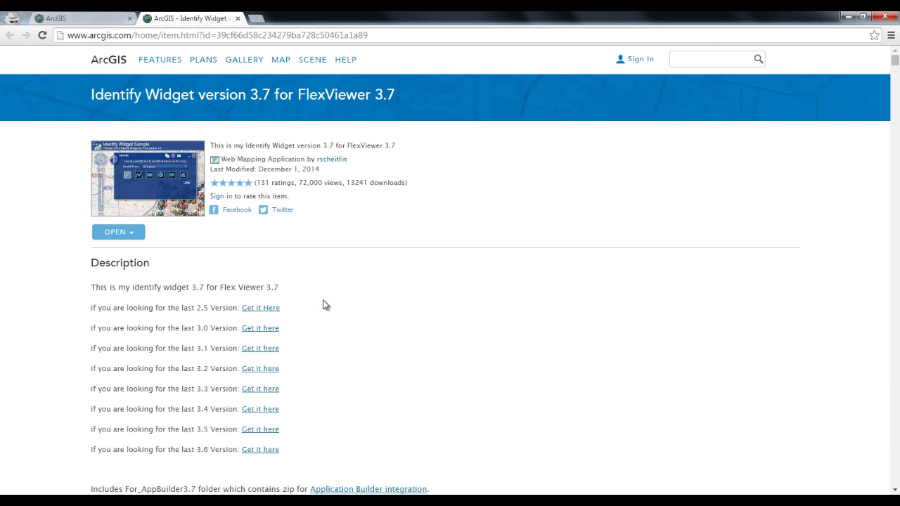
pyautogui.scroll(-3, 324, 305)
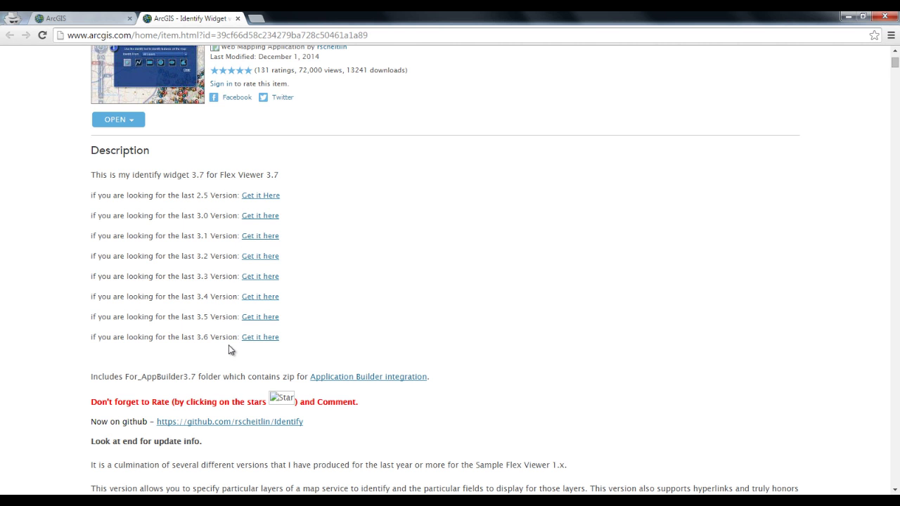
pyautogui.scroll(-4, 229, 346)
pyautogui.scroll(-1, 228, 345)
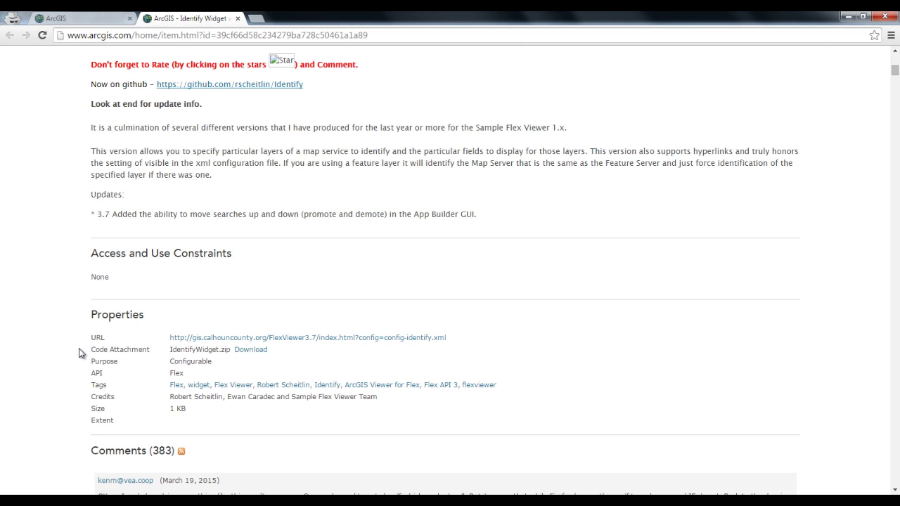
# Download the IdentifyWidget.zip code attachment and save it in the ArcGIS Server Tutorial folder.
pyautogui.tripleClick(281, 345)
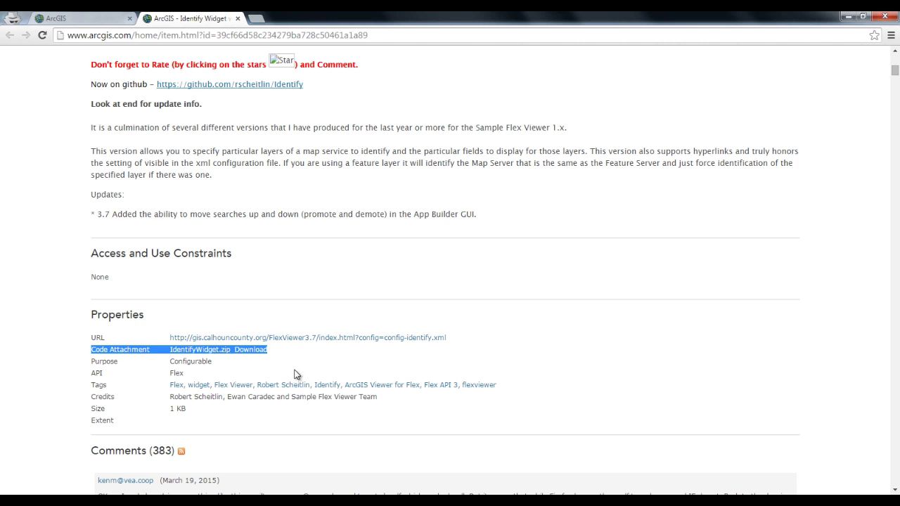
pyautogui.click(247, 350)
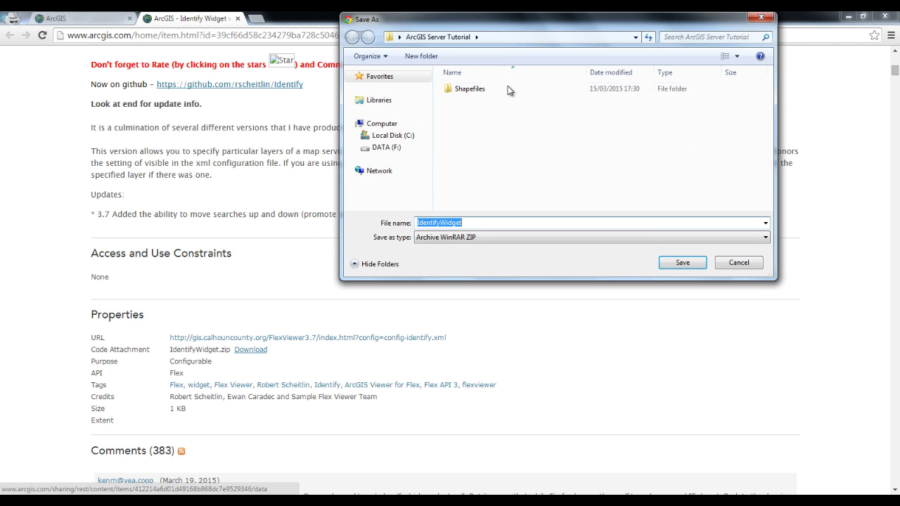
pyautogui.click(673, 264)
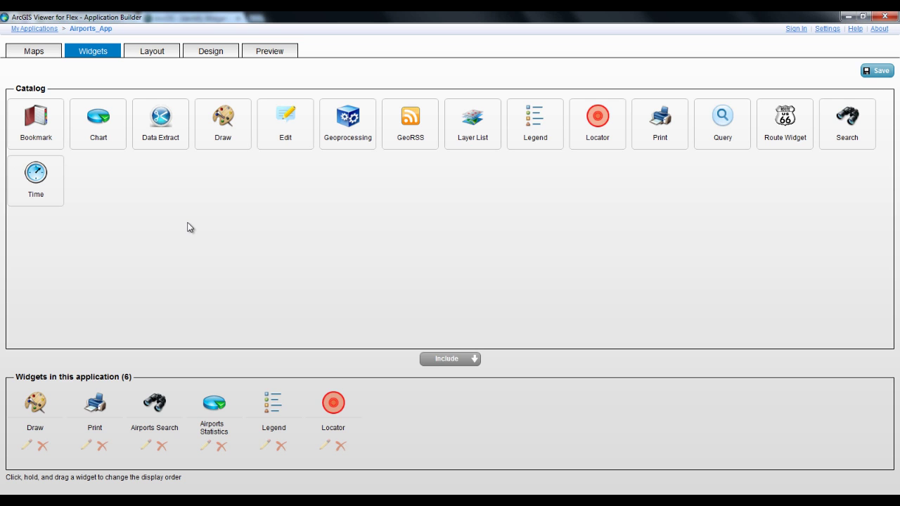
# Save the application changes and open the custom widget manager from the advanced settings.
pyautogui.click(822, 29)
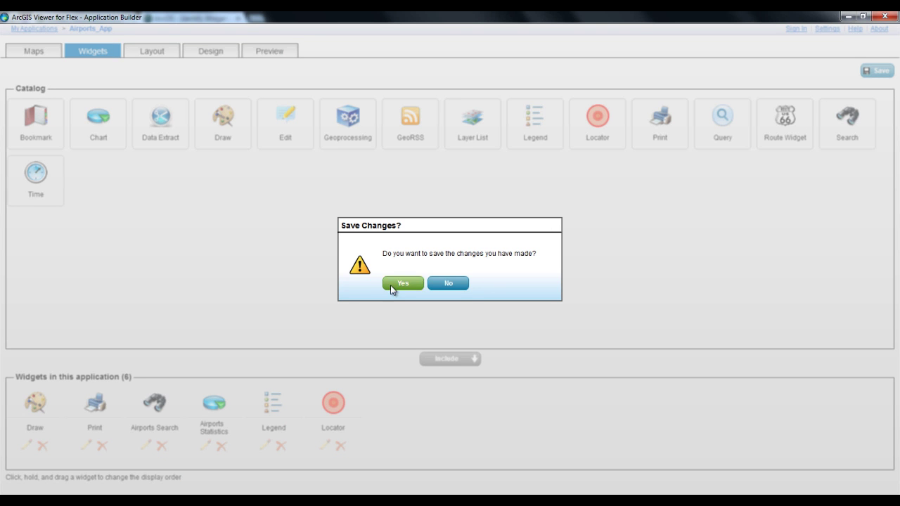
pyautogui.click(391, 285)
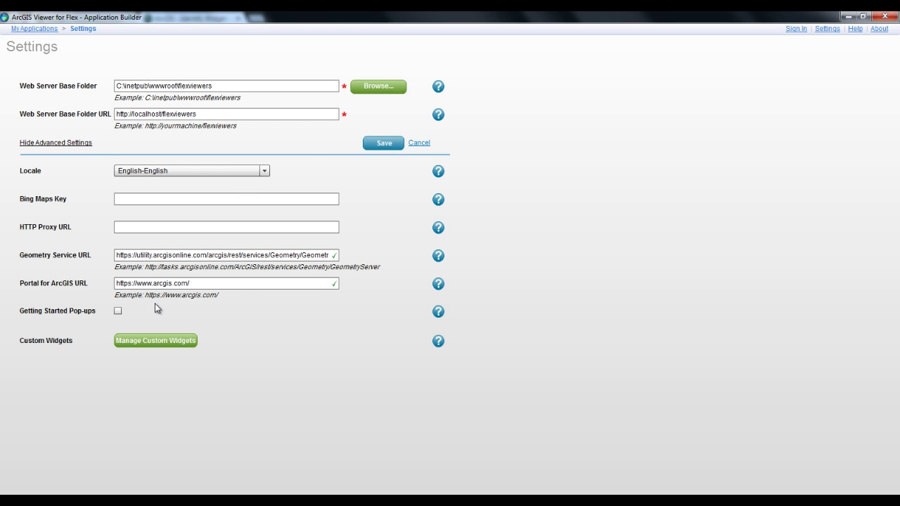
pyautogui.click(83, 144)
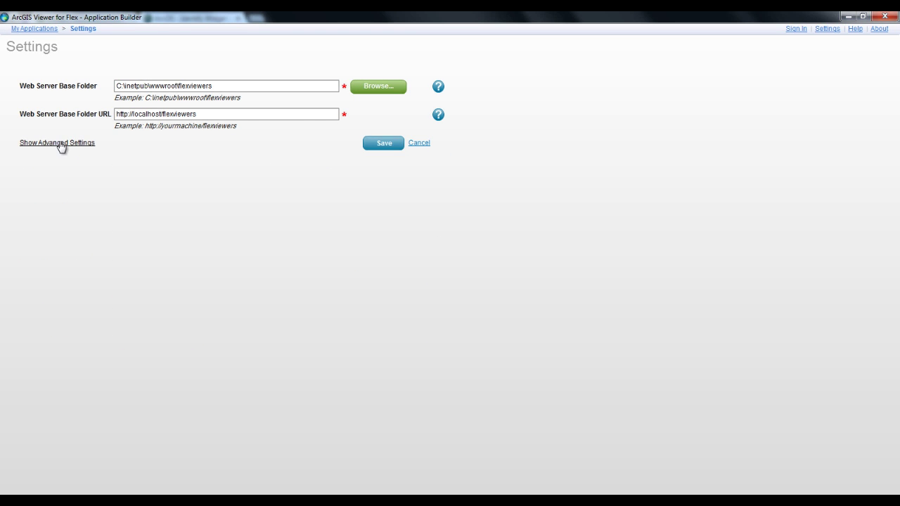
pyautogui.click(62, 143)
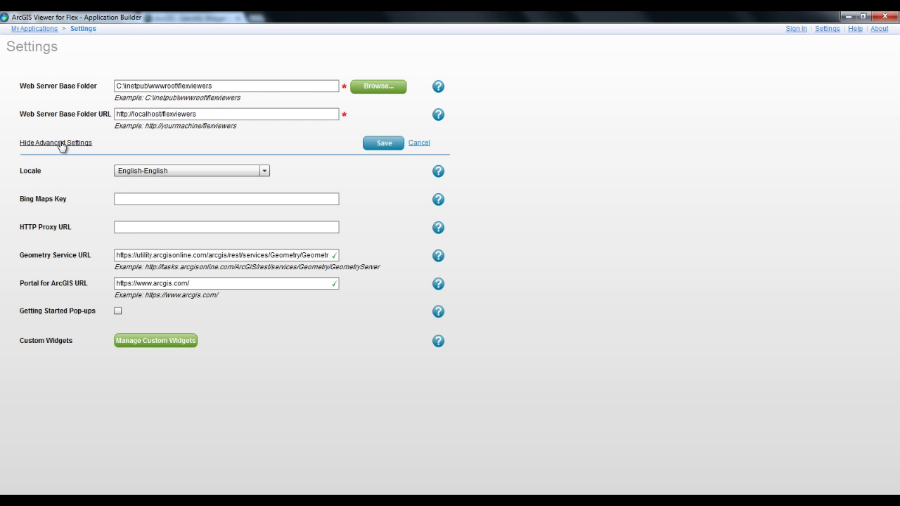
pyautogui.click(147, 343)
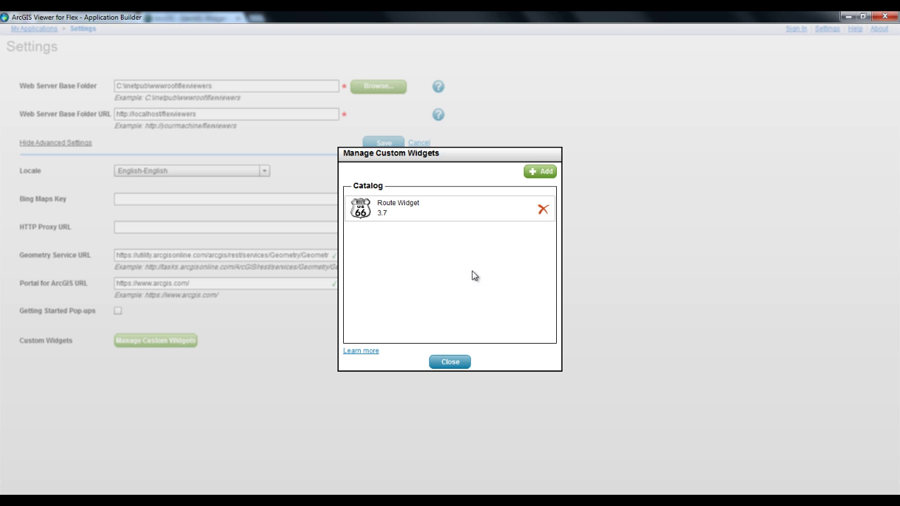
# Import the IdentifyWidget zip from the ArcGIS Server Tutorial folder as a custom widget and save the settings.
pyautogui.click(538, 172)
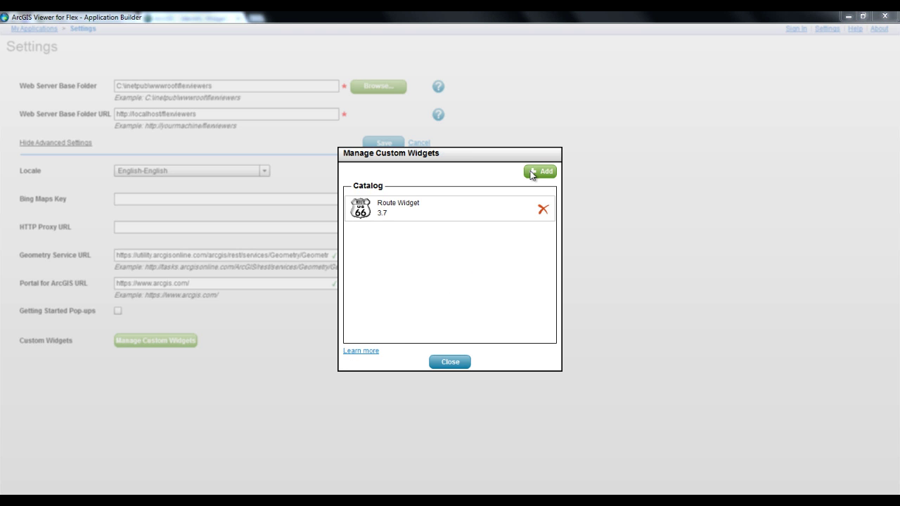
pyautogui.click(145, 113)
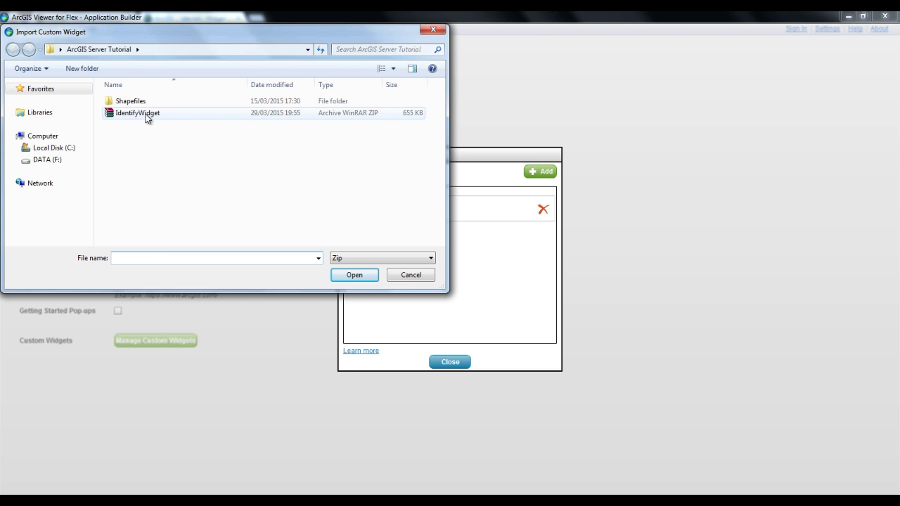
pyautogui.click(349, 276)
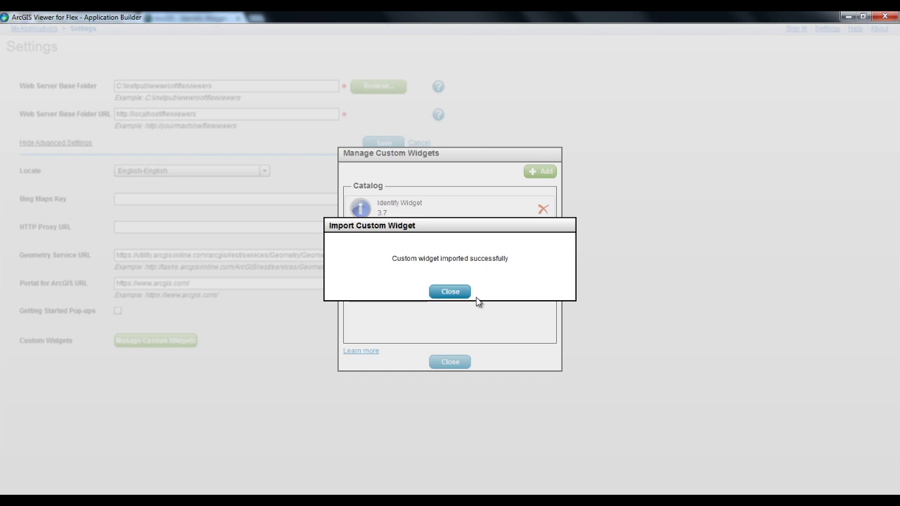
pyautogui.click(466, 294)
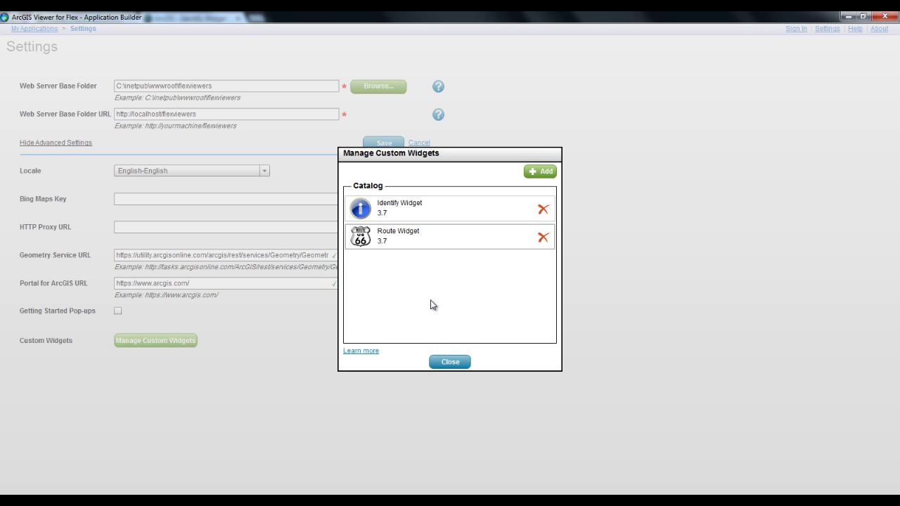
pyautogui.click(450, 361)
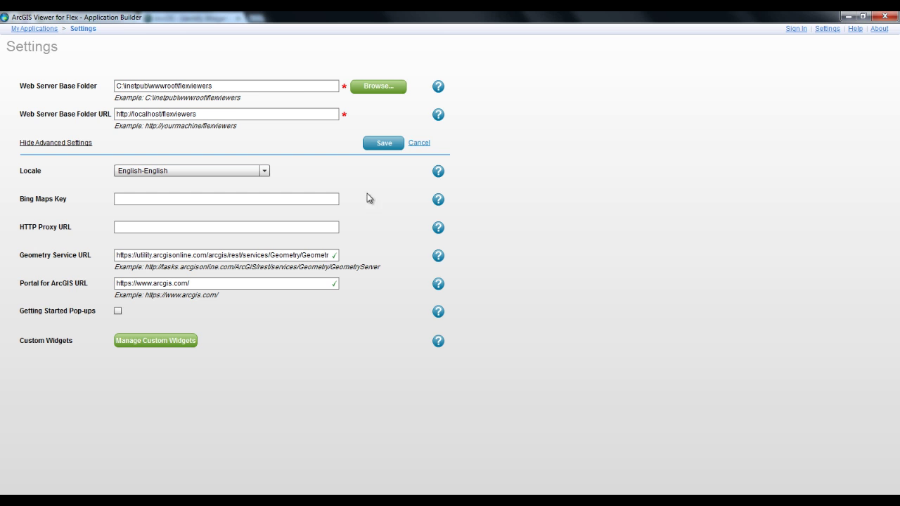
pyautogui.click(381, 146)
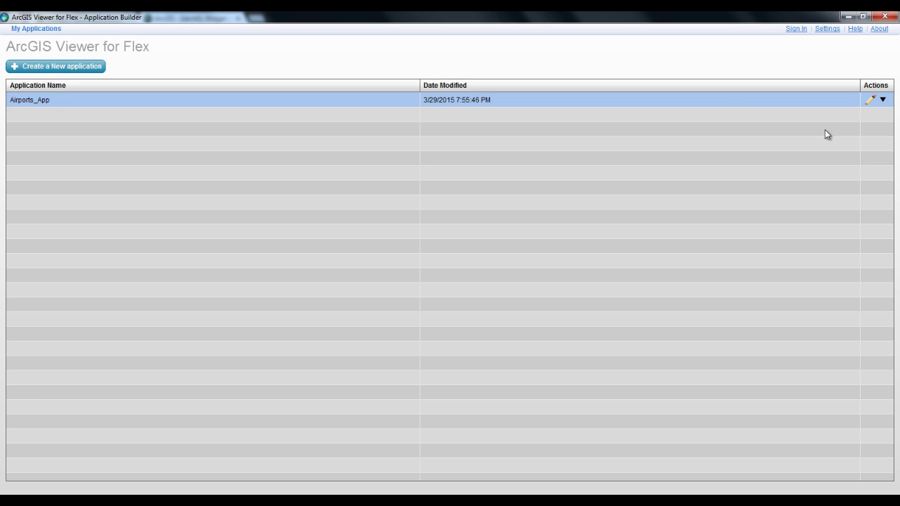
# Include the Identify Widget in Airports_App and remove the warning layers from its identify and excluded layer lists.
pyautogui.click(870, 101)
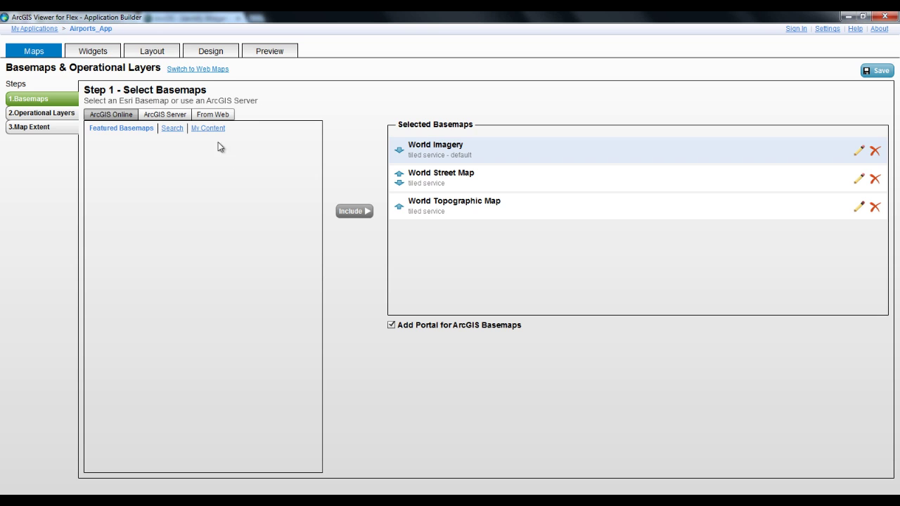
pyautogui.click(102, 52)
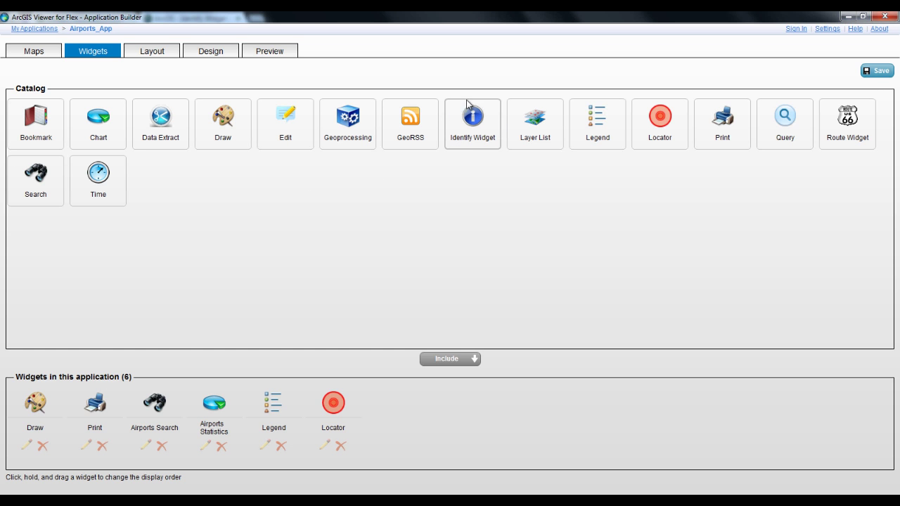
pyautogui.click(470, 125)
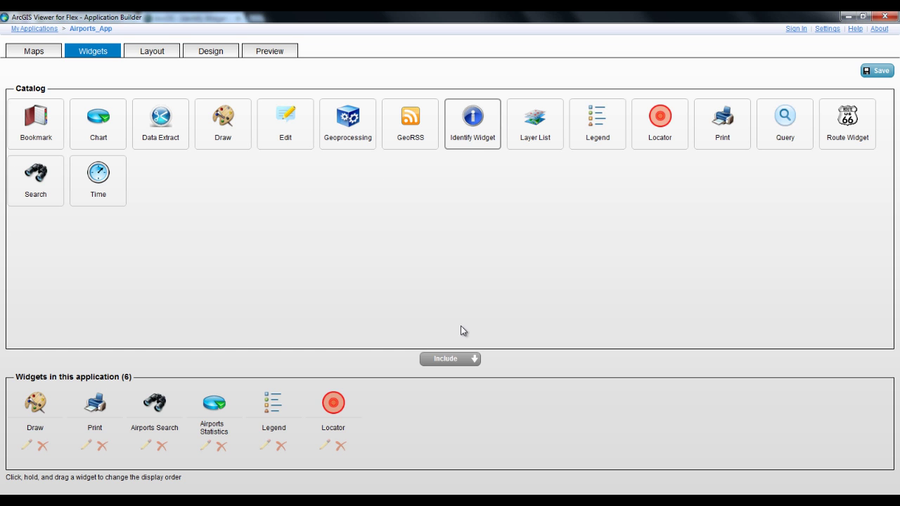
pyautogui.click(448, 360)
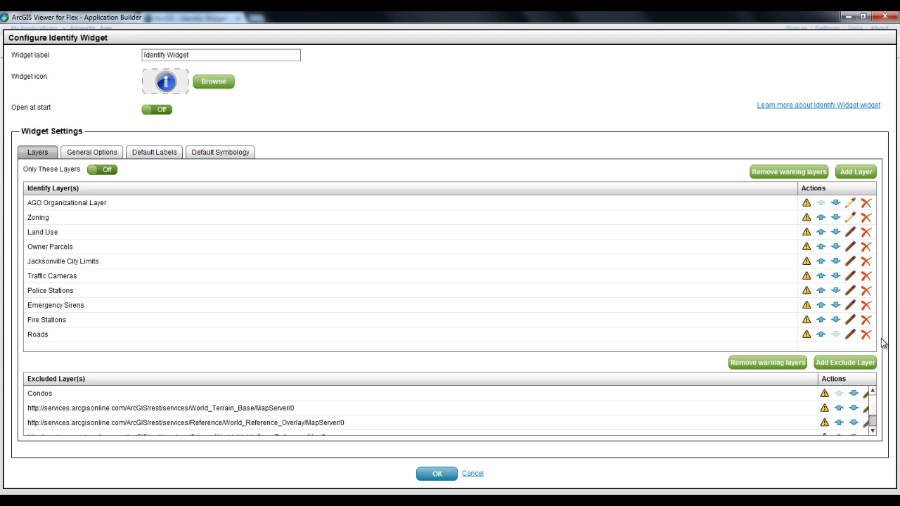
pyautogui.click(758, 364)
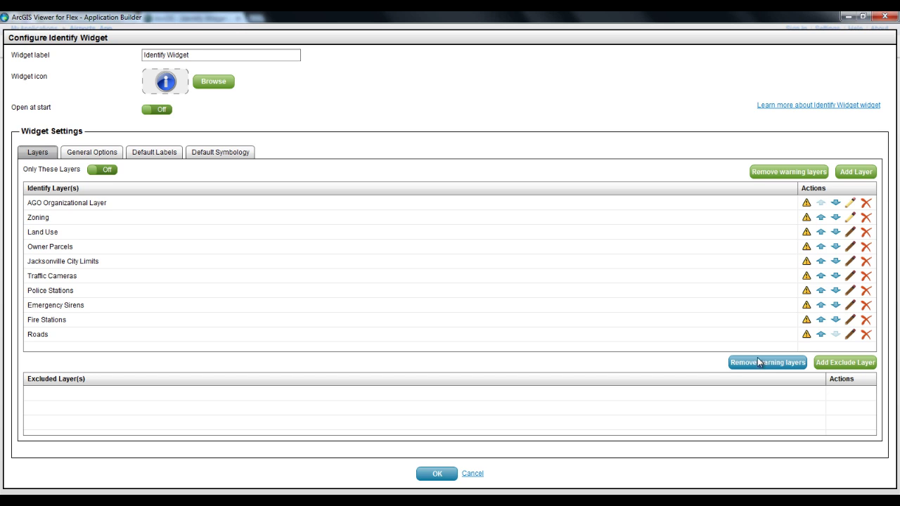
pyautogui.click(758, 173)
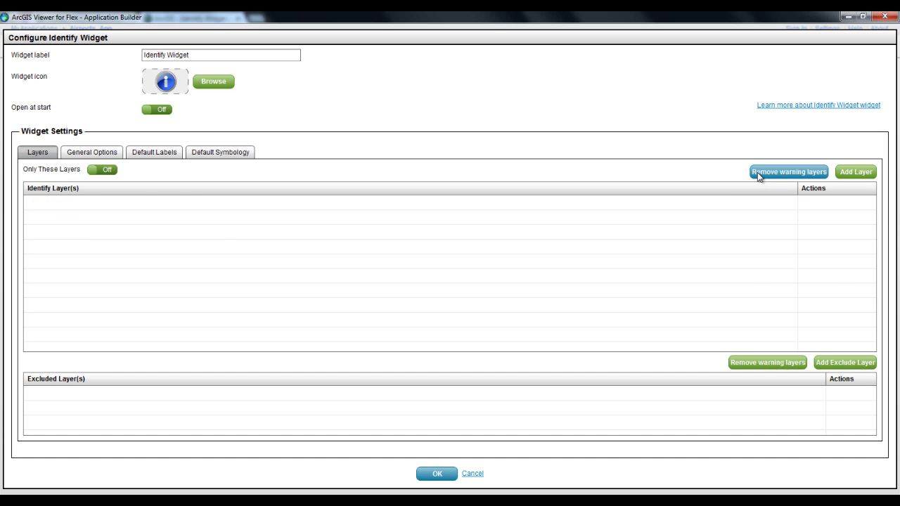
pyautogui.click(858, 172)
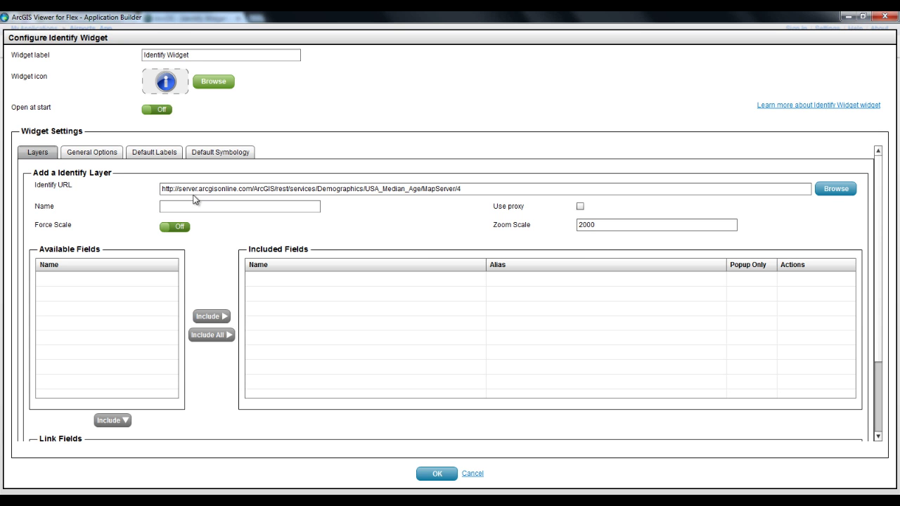
pyautogui.moveTo(177, 189); pyautogui.dragTo(524, 186)
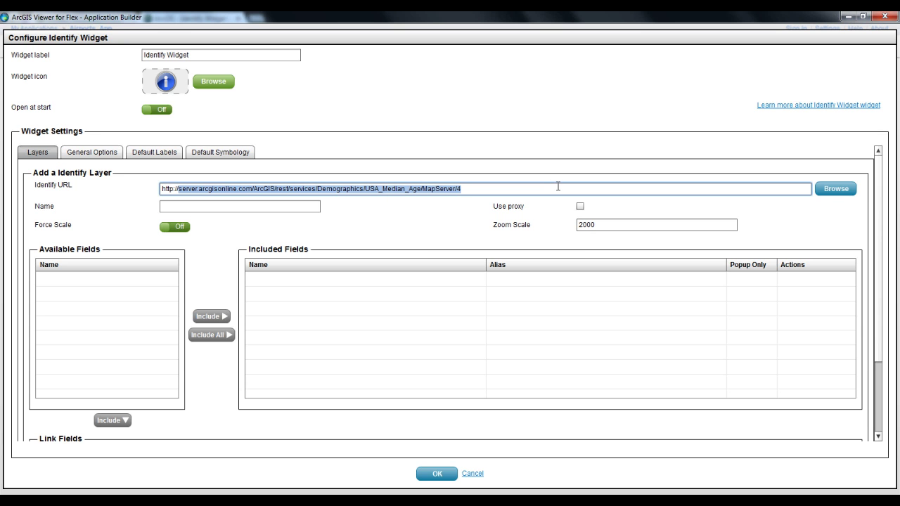
pyautogui.write('lo')
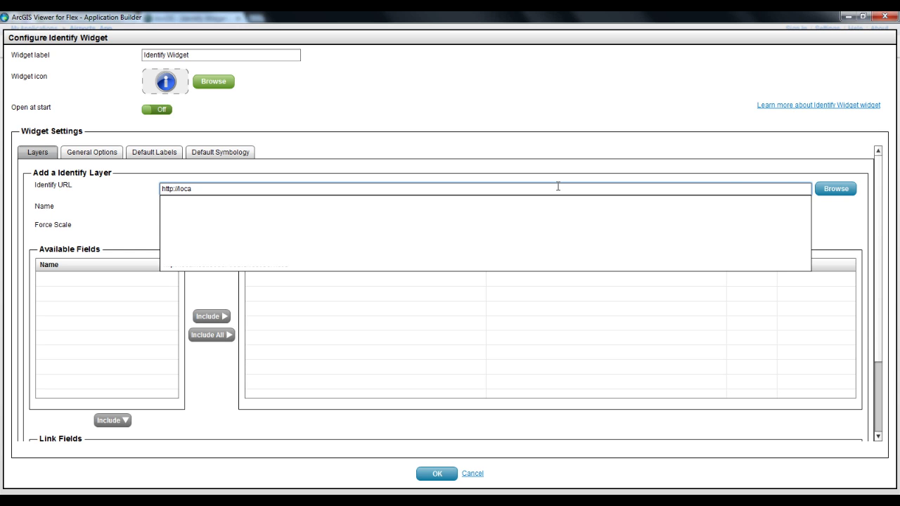
pyautogui.write('ca')
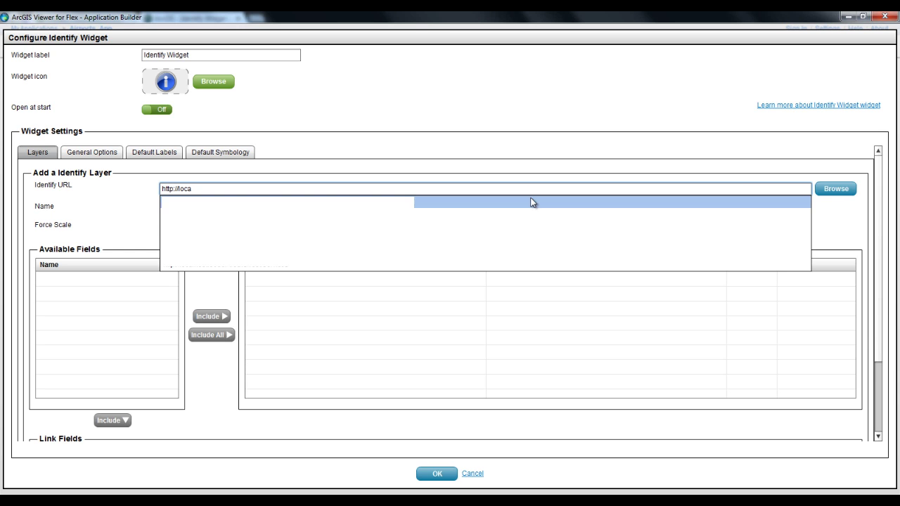
pyautogui.click(532, 201)
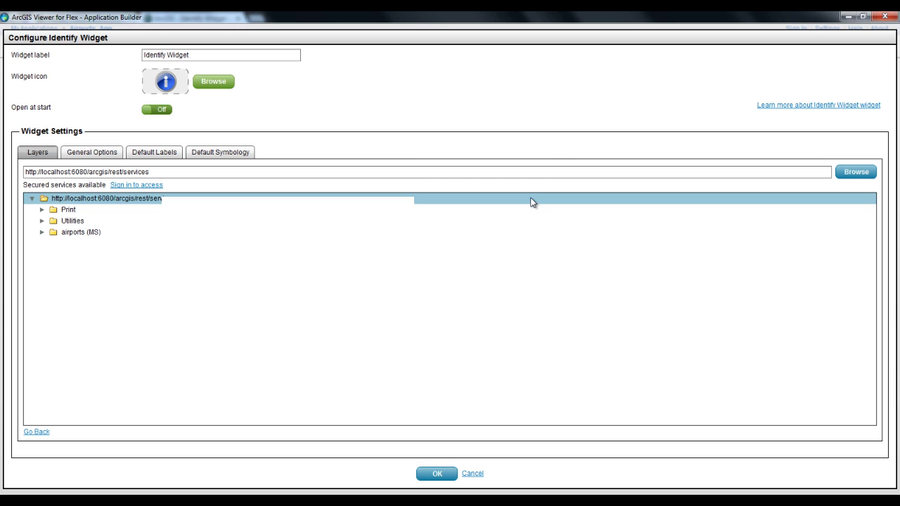
pyautogui.click(41, 232)
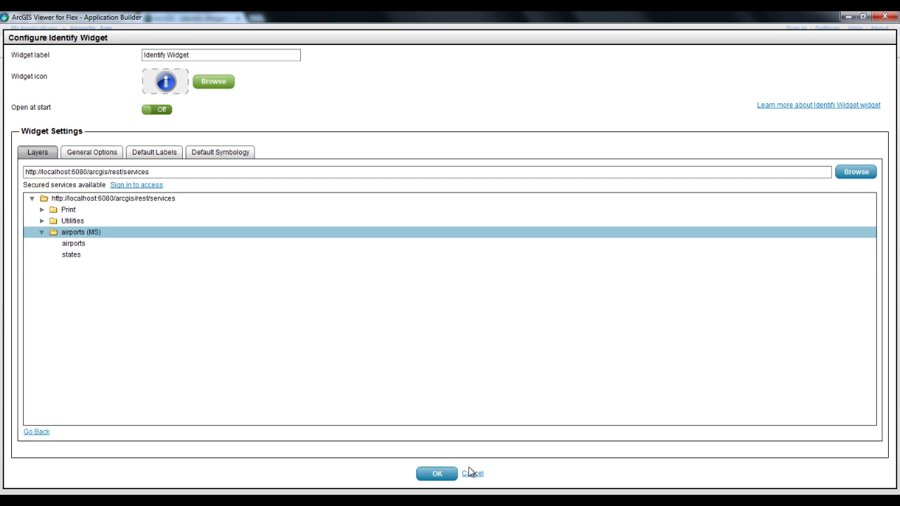
pyautogui.click(68, 244)
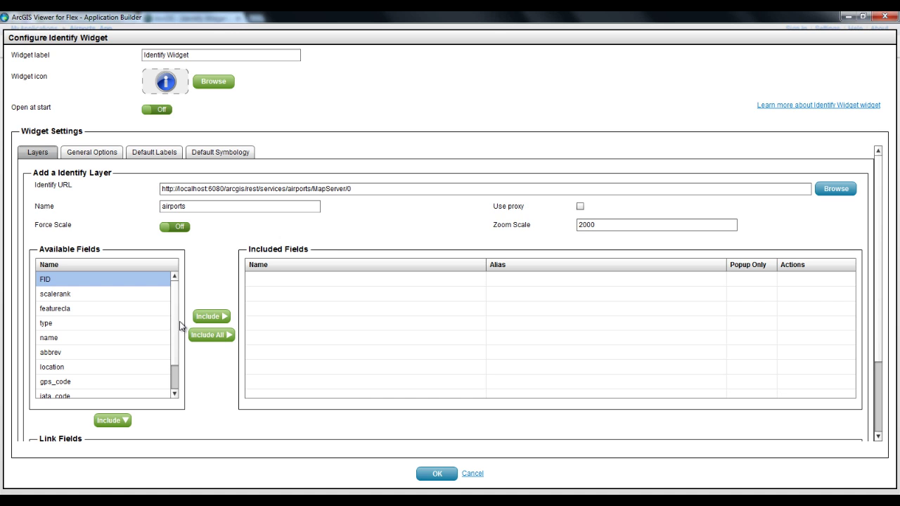
# Include all available fields of the airports layer and confirm the Identify Widget configuration.
pyautogui.scroll(-3, 169, 337)
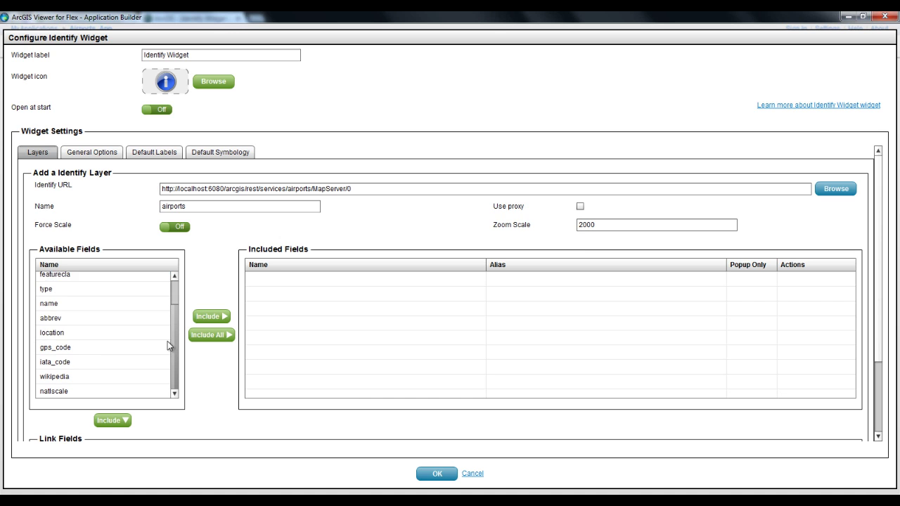
pyautogui.scroll(3, 168, 341)
pyautogui.click(212, 336)
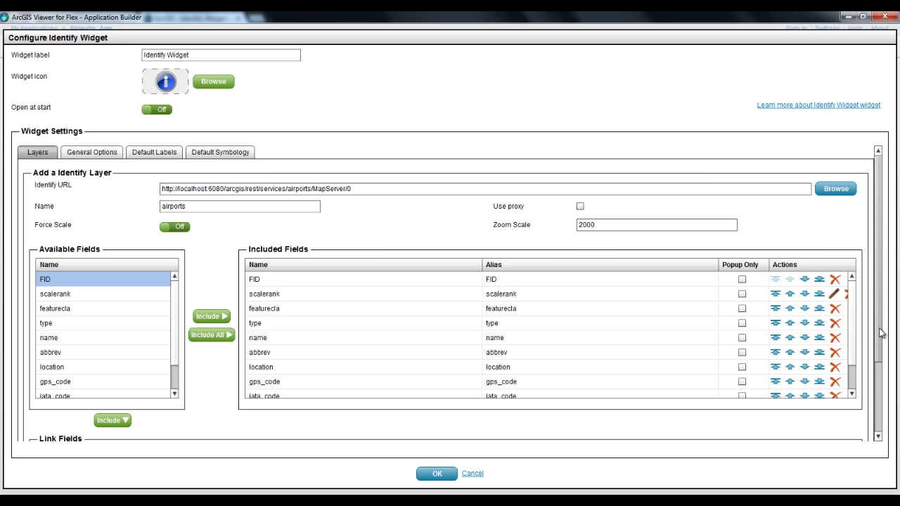
pyautogui.scroll(-3, 878, 390)
pyautogui.scroll(-1, 878, 390)
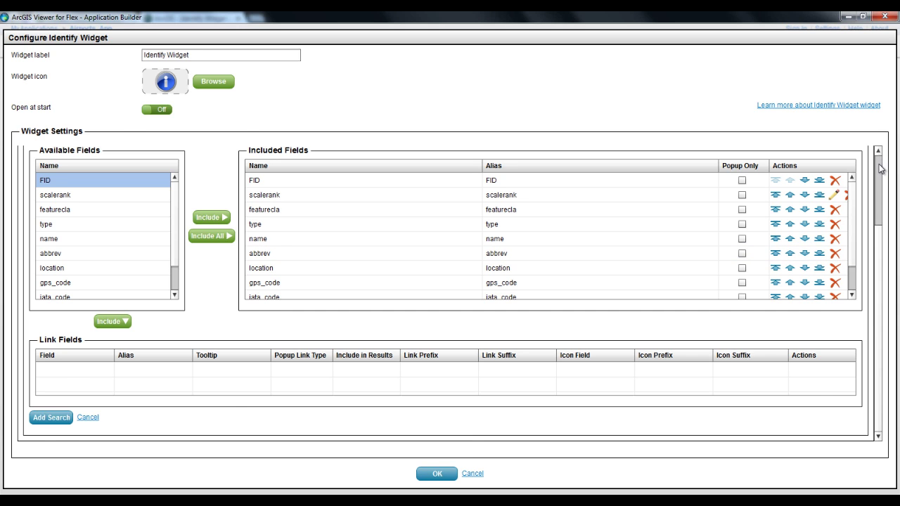
pyautogui.scroll(3, 881, 220)
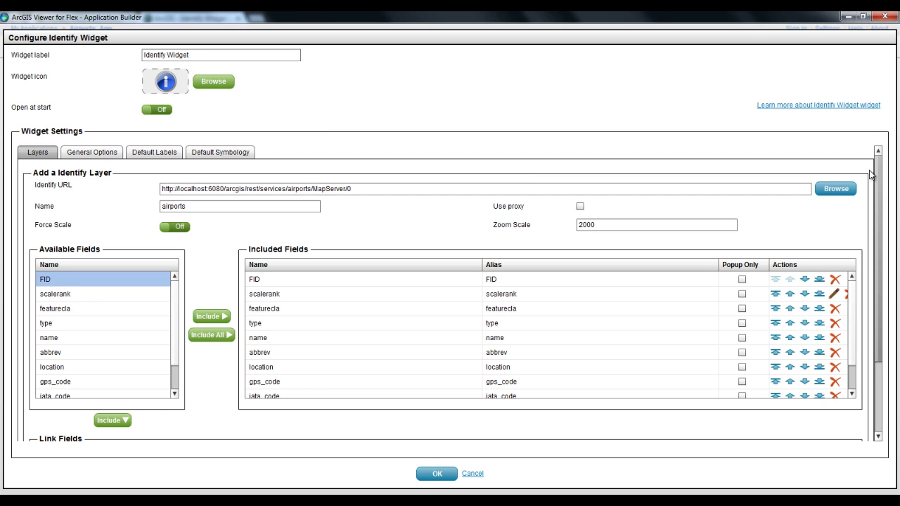
pyautogui.click(433, 474)
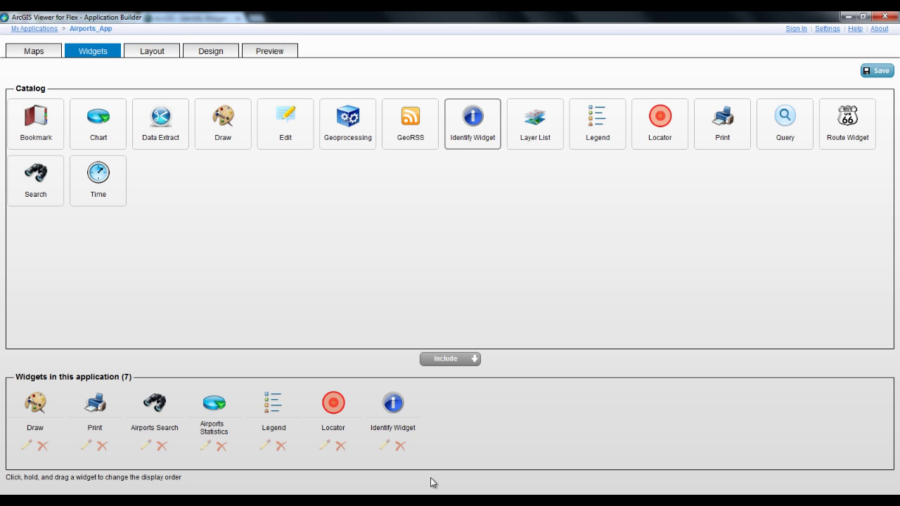
# Reopen the Identify Widget configuration and start another identify layer using the states layer of the local airports map service.
pyautogui.click(384, 447)
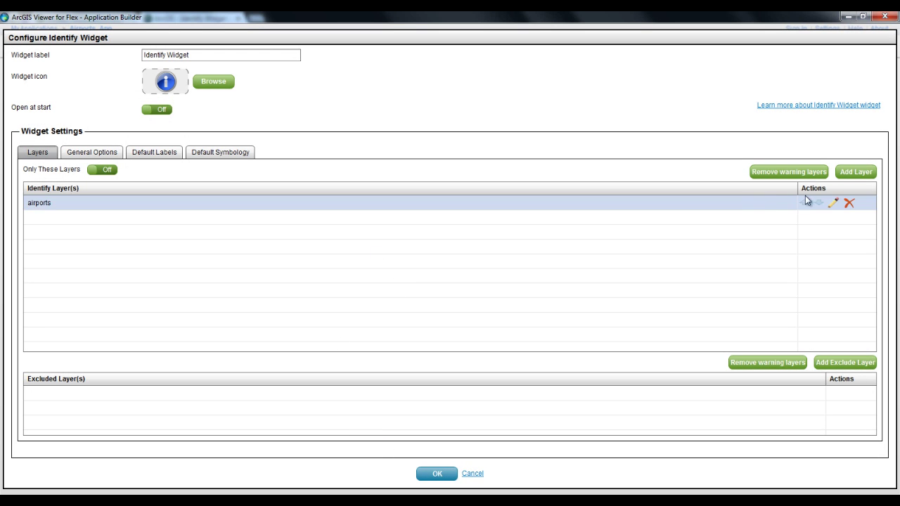
pyautogui.click(854, 175)
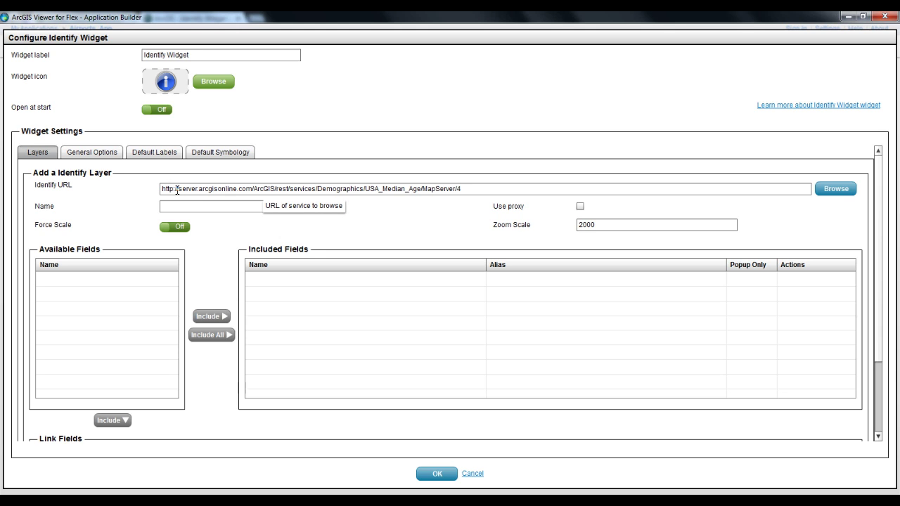
pyautogui.moveTo(177, 188); pyautogui.dragTo(669, 188)
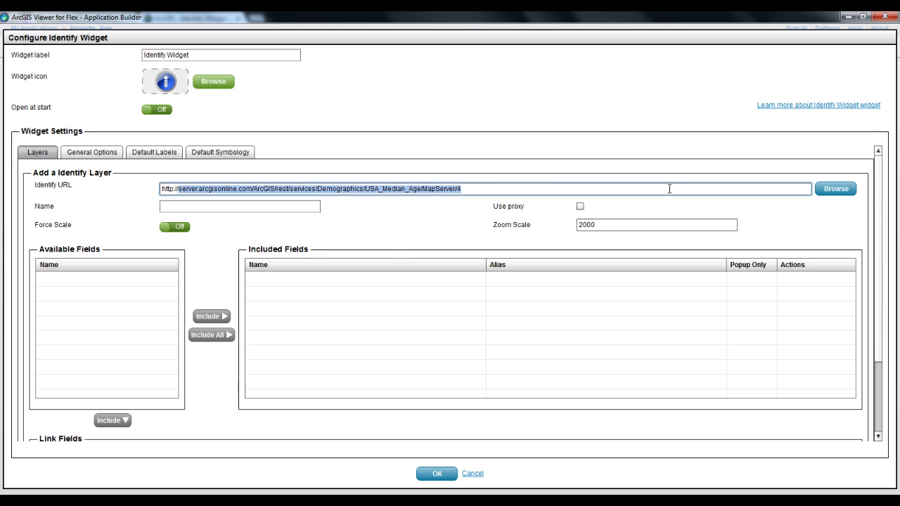
pyautogui.press('BackSpace')
pyautogui.click(418, 203)
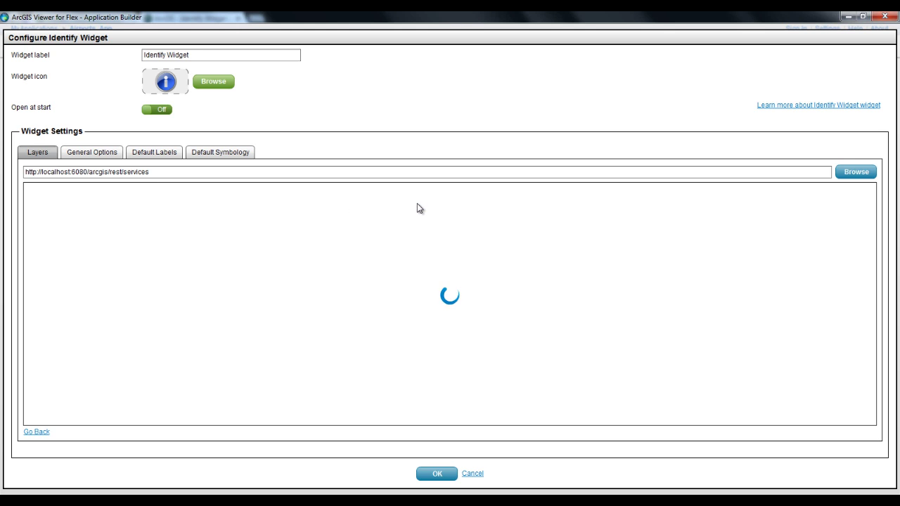
pyautogui.click(42, 232)
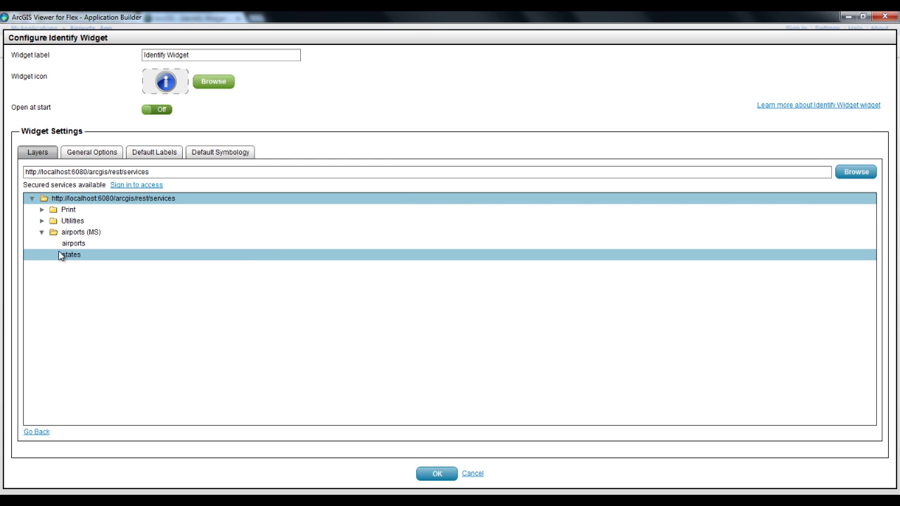
pyautogui.doubleClick(63, 255)
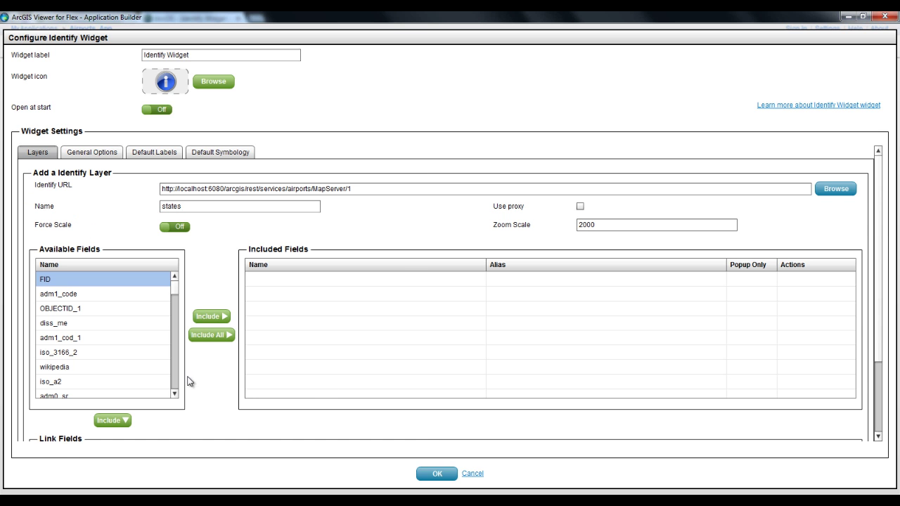
# Include all available fields of the states layer and confirm the Identify Widget configuration.
pyautogui.click(198, 335)
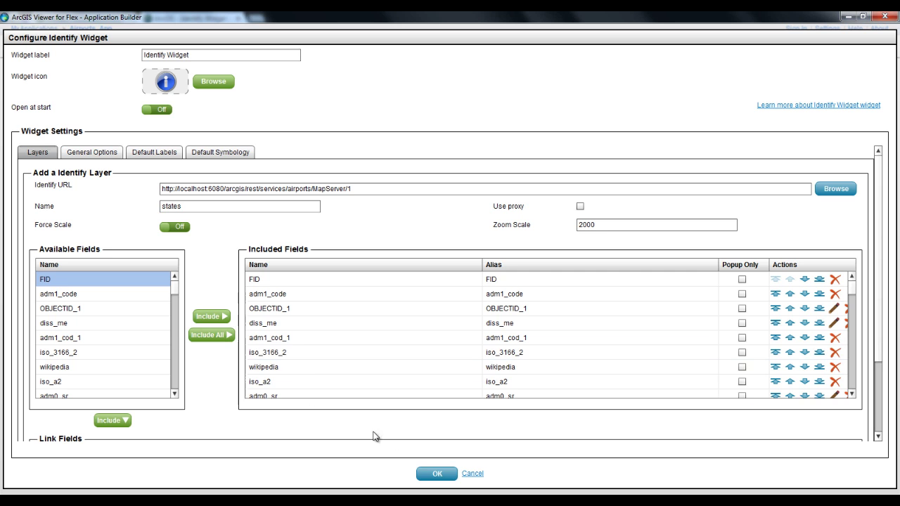
pyautogui.click(437, 473)
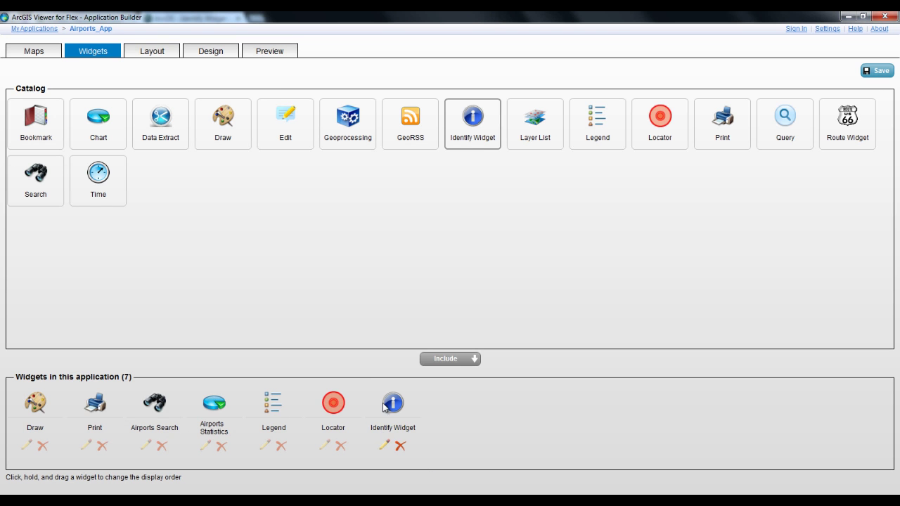
# Save the changes and preview Airports_App, dismissing the splash message and collapsing the attribute table.
pyautogui.click(268, 54)
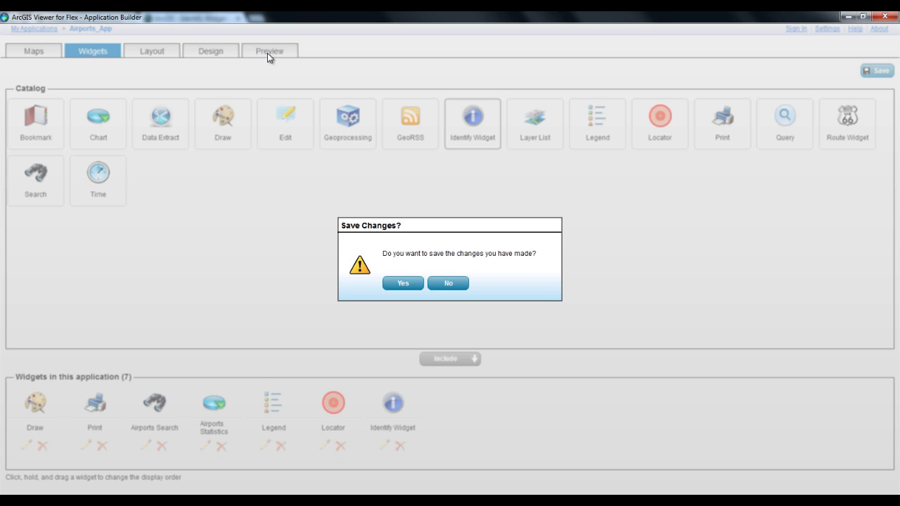
pyautogui.click(399, 284)
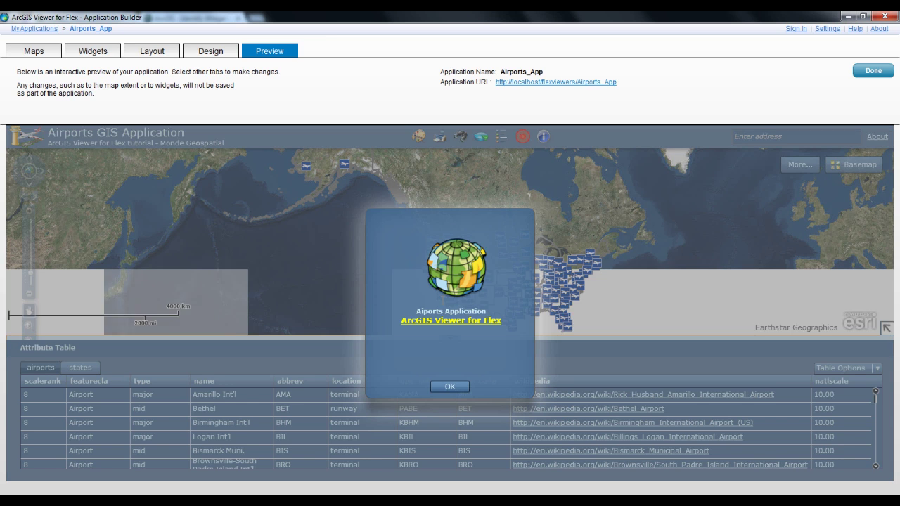
pyautogui.click(450, 385)
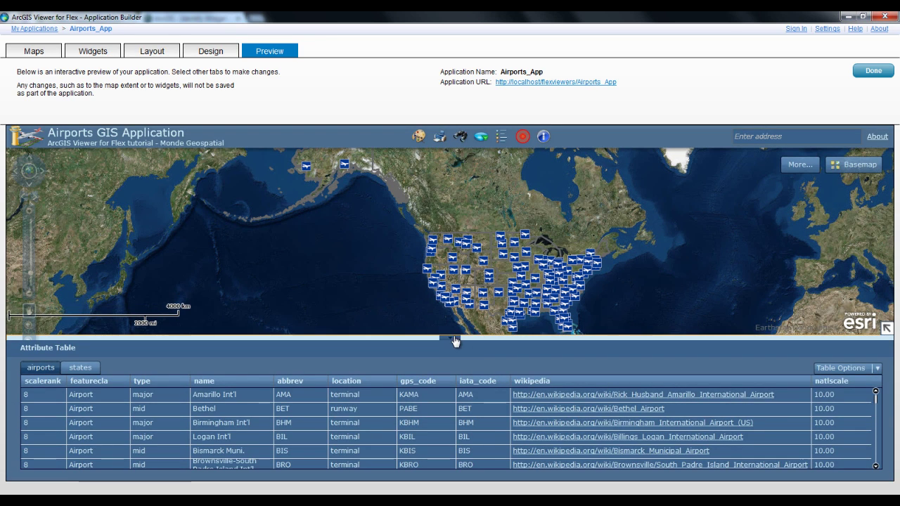
pyautogui.click(450, 337)
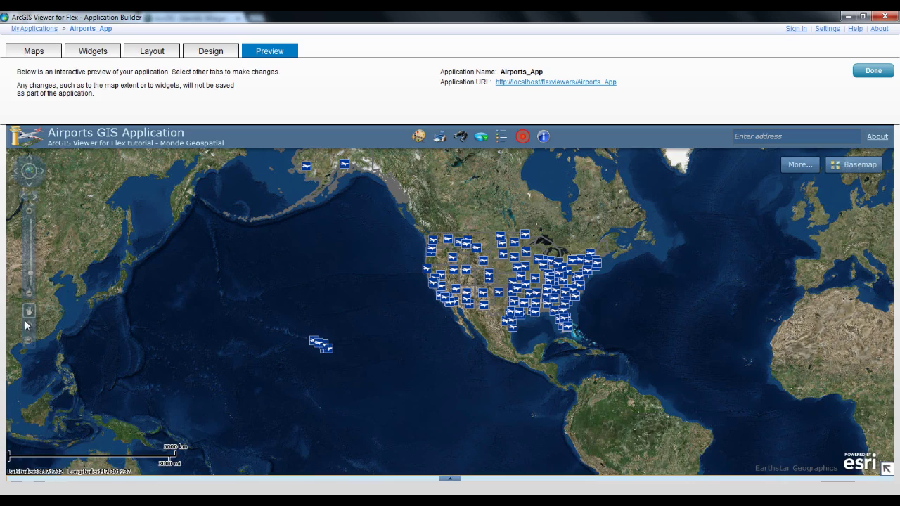
# Open the Identify Widget over the southwestern United States and set it to identify from the airports layer.
pyautogui.moveTo(456, 289); pyautogui.dragTo(505, 317)
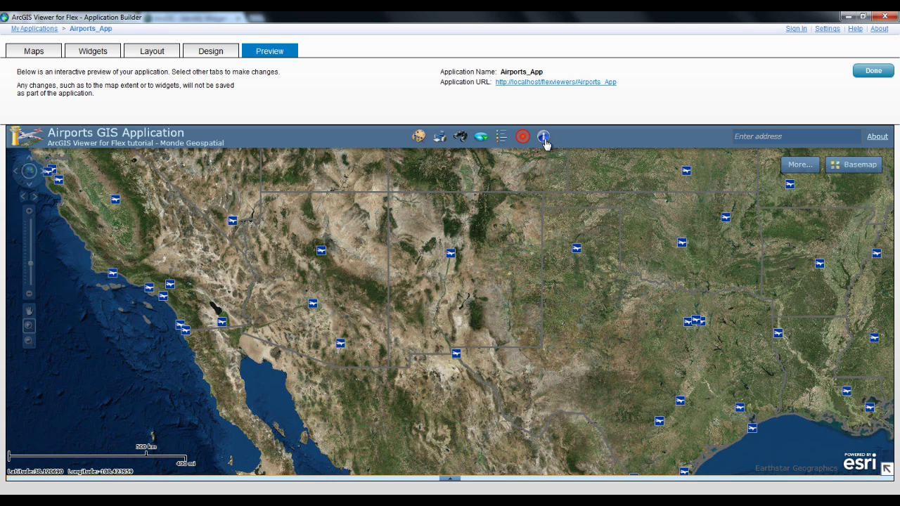
pyautogui.click(545, 139)
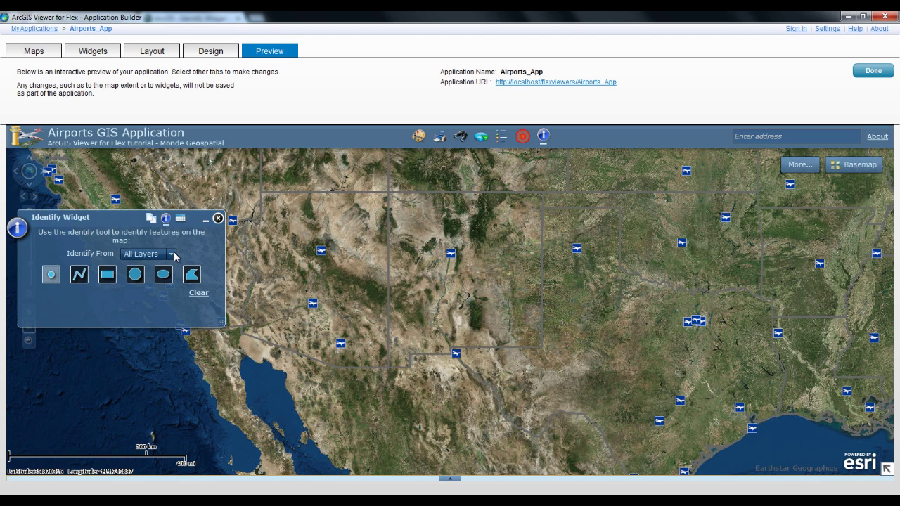
pyautogui.click(170, 253)
pyautogui.click(140, 265)
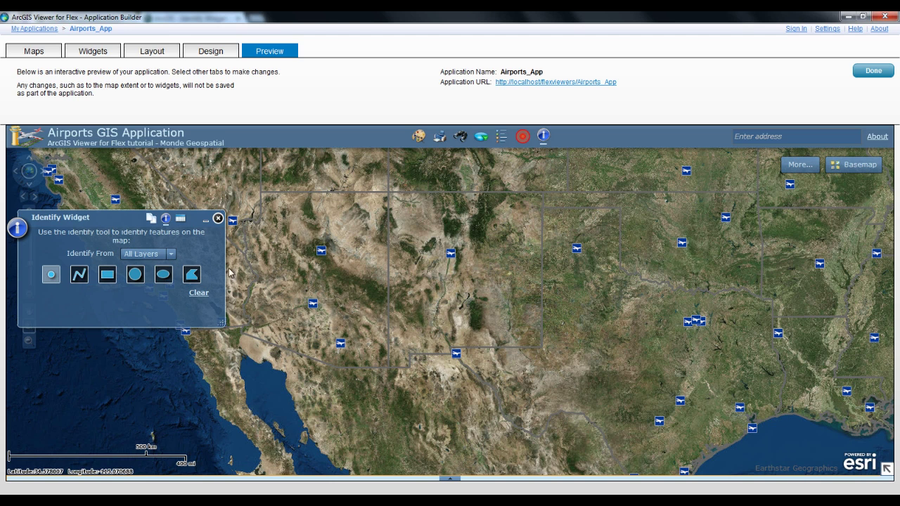
pyautogui.click(171, 253)
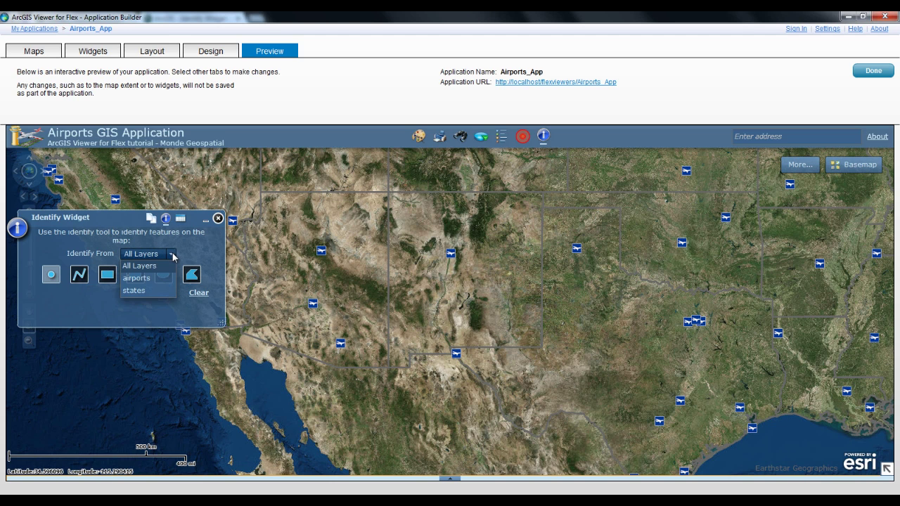
pyautogui.click(140, 279)
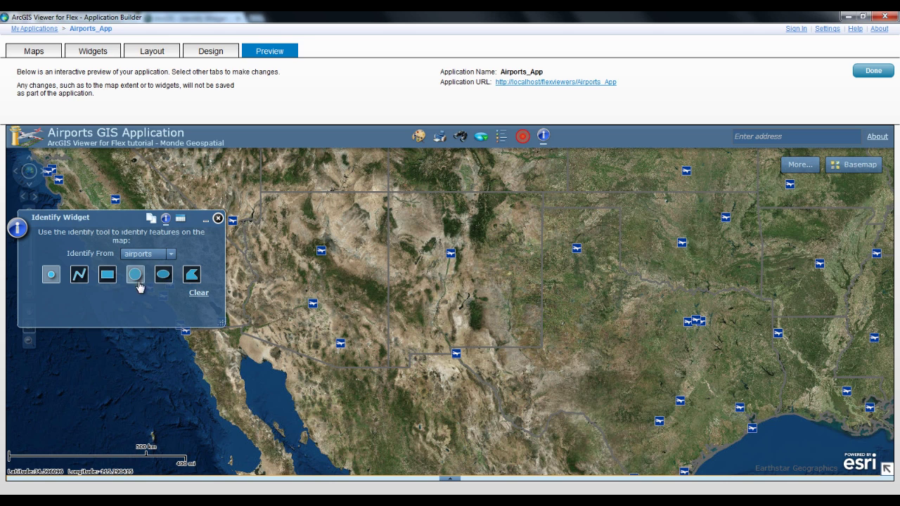
# Identify the Albuquerque and El Paso airports on the map, examine their attributes and clear the results.
pyautogui.click(450, 254)
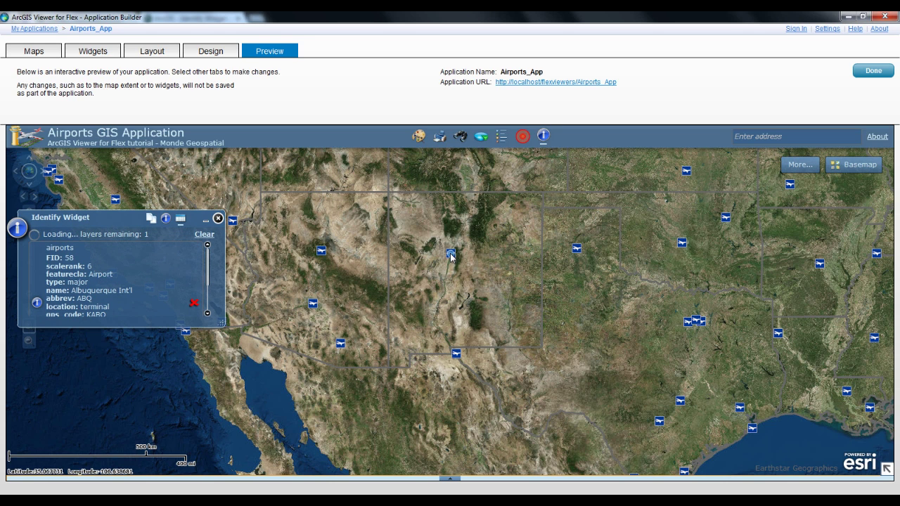
pyautogui.moveTo(218, 320); pyautogui.dragTo(226, 371)
pyautogui.moveTo(135, 291)
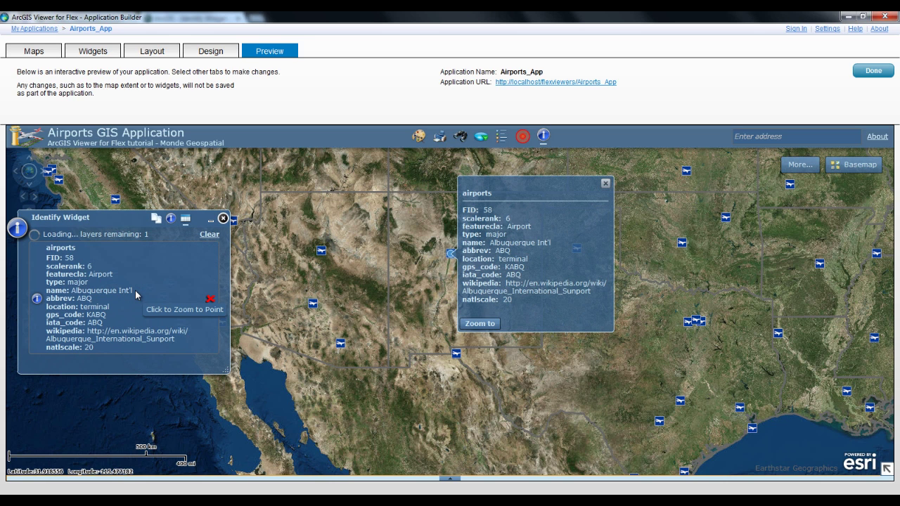
pyautogui.click(457, 355)
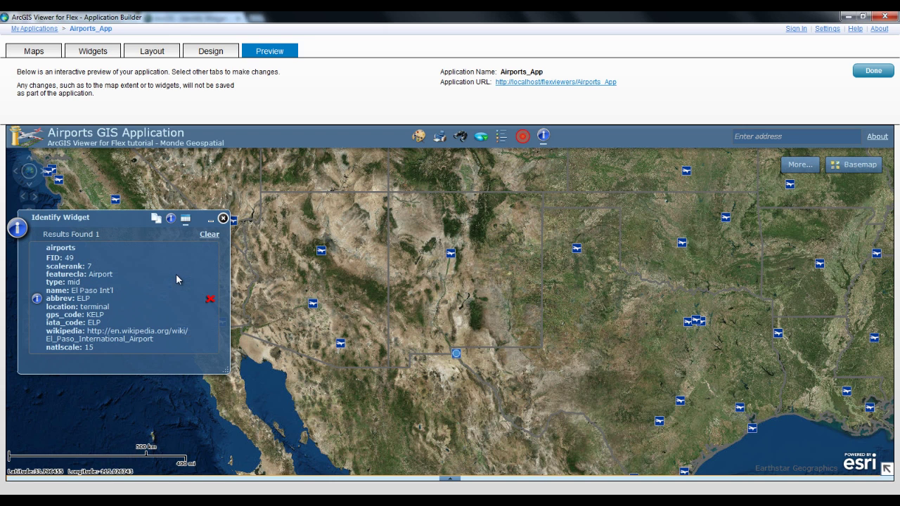
pyautogui.moveTo(176, 275)
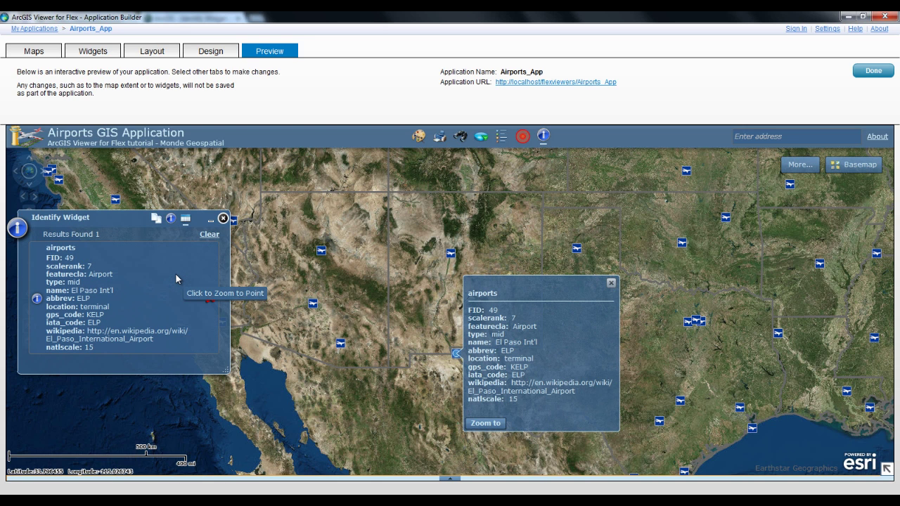
pyautogui.click(210, 235)
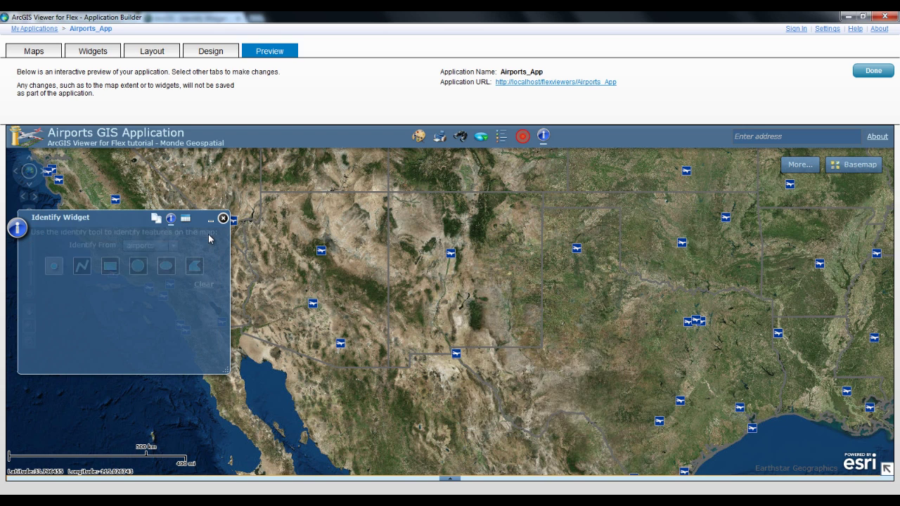
# Switch the identify source to the states layer and identify New Mexico to examine its attributes.
pyautogui.click(171, 247)
pyautogui.click(149, 284)
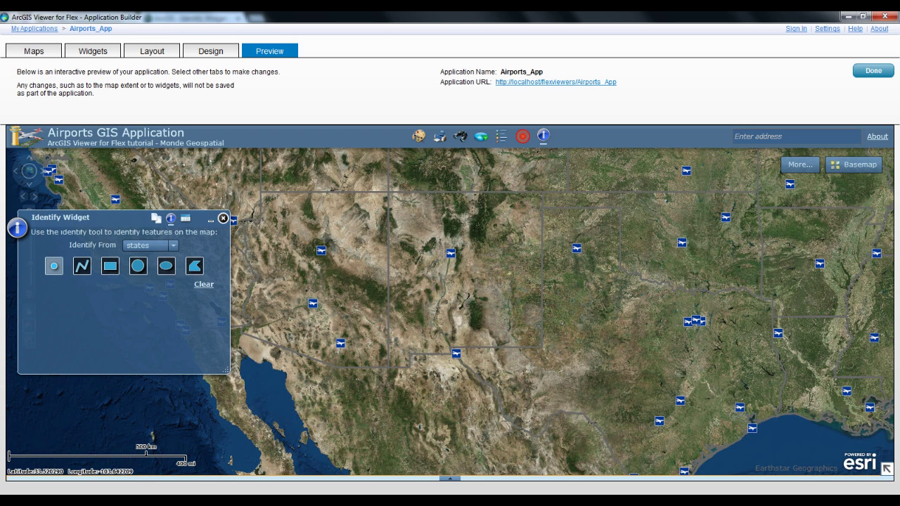
pyautogui.click(529, 306)
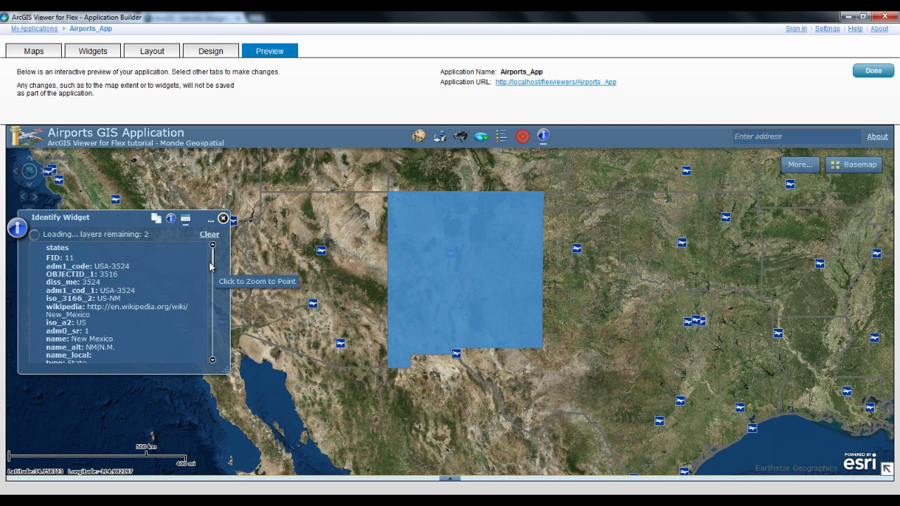
pyautogui.moveTo(164, 281)
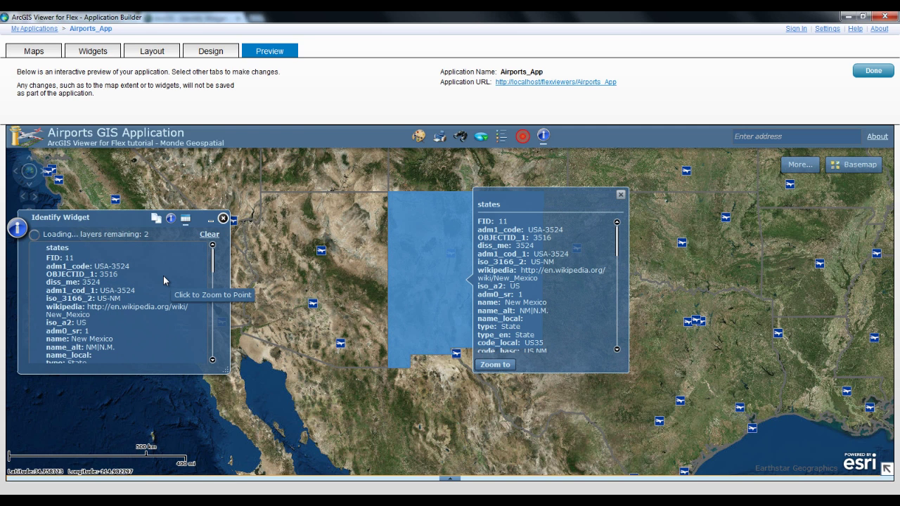
# Clear the identify results, close the Identify Widget and finish the application to return to the applications list.
pyautogui.click(209, 235)
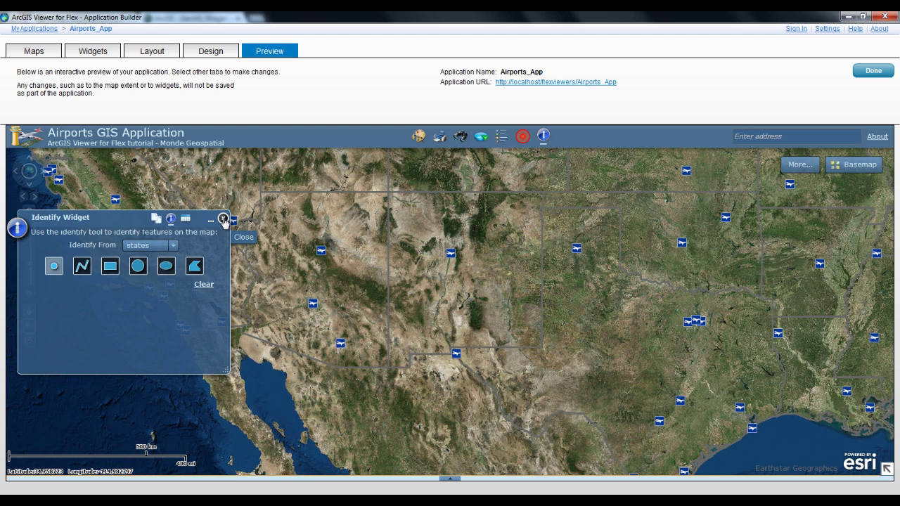
pyautogui.click(223, 219)
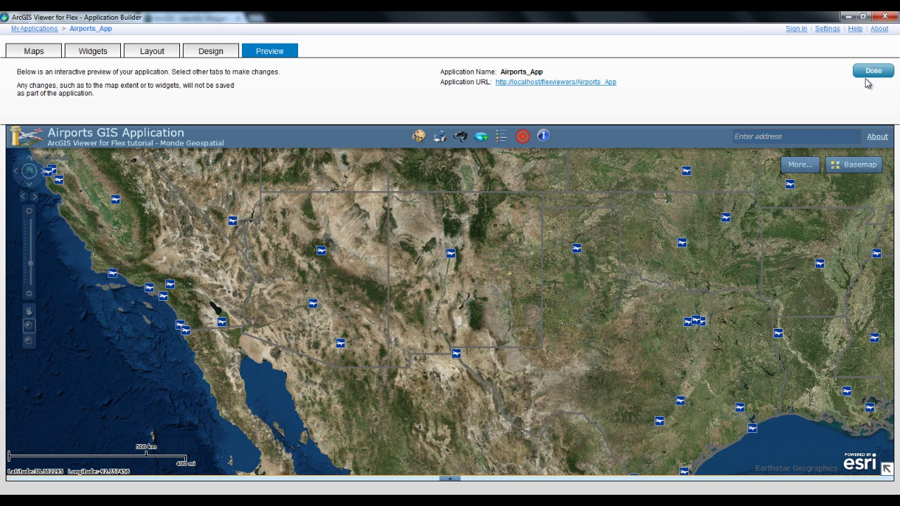
pyautogui.click(869, 71)
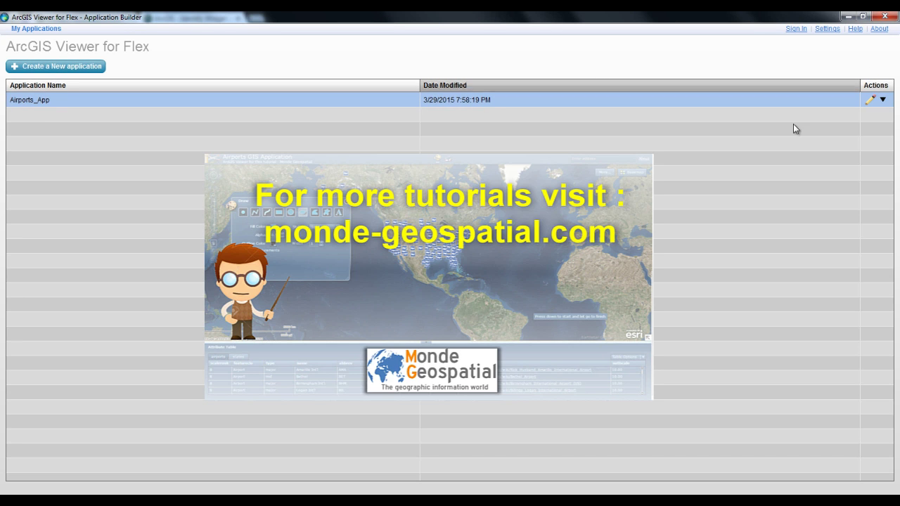